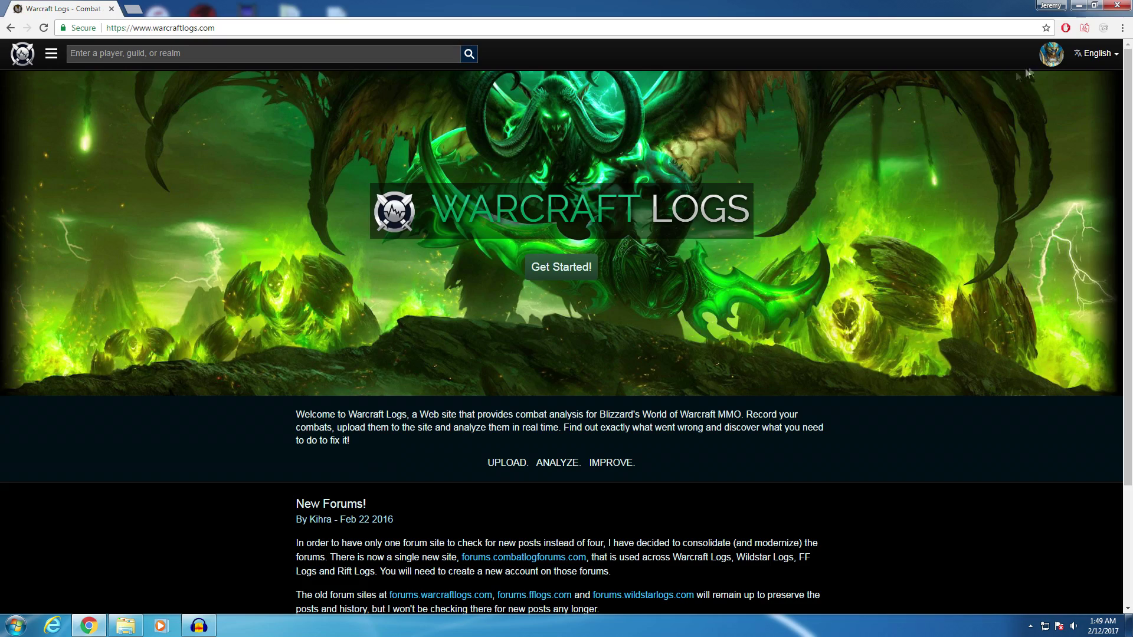
Open The Wrath Of Addiction's 2/10 Raid report, and view the Anticlockwise guild's January 2017 raid calendar before returning to the home page.
click(1052, 54)
click(858, 119)
click(1051, 54)
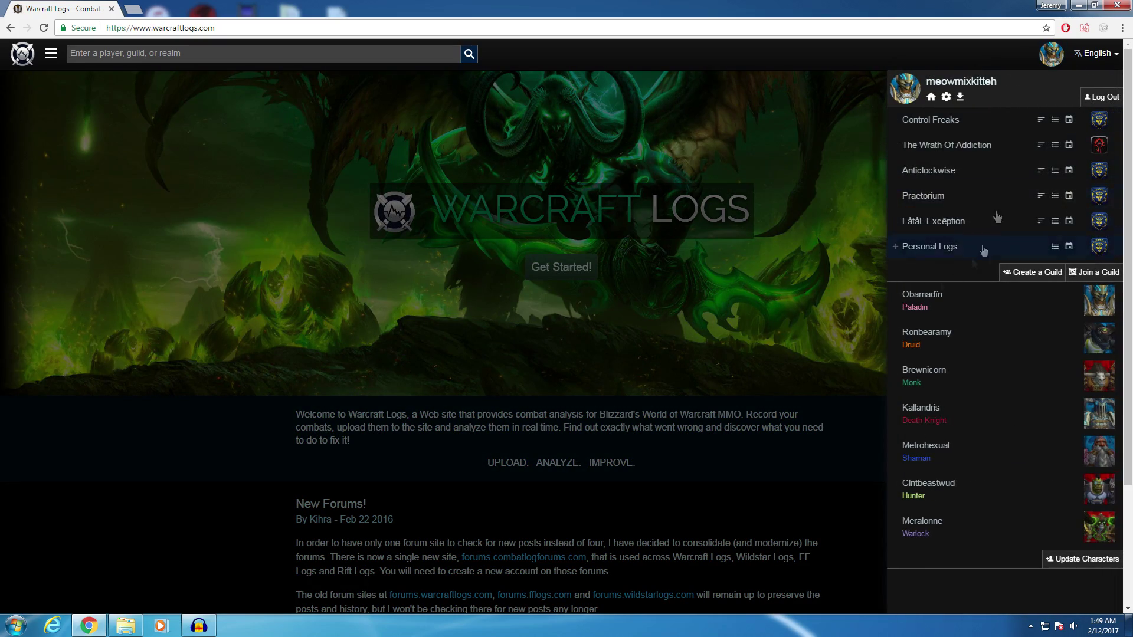
click(944, 145)
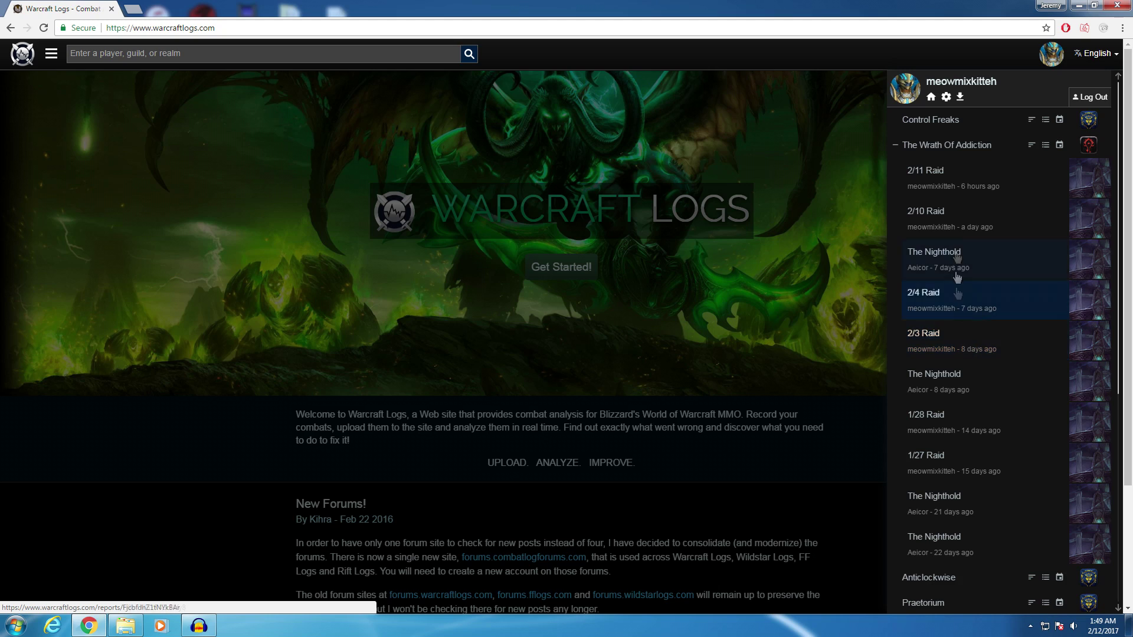
click(945, 219)
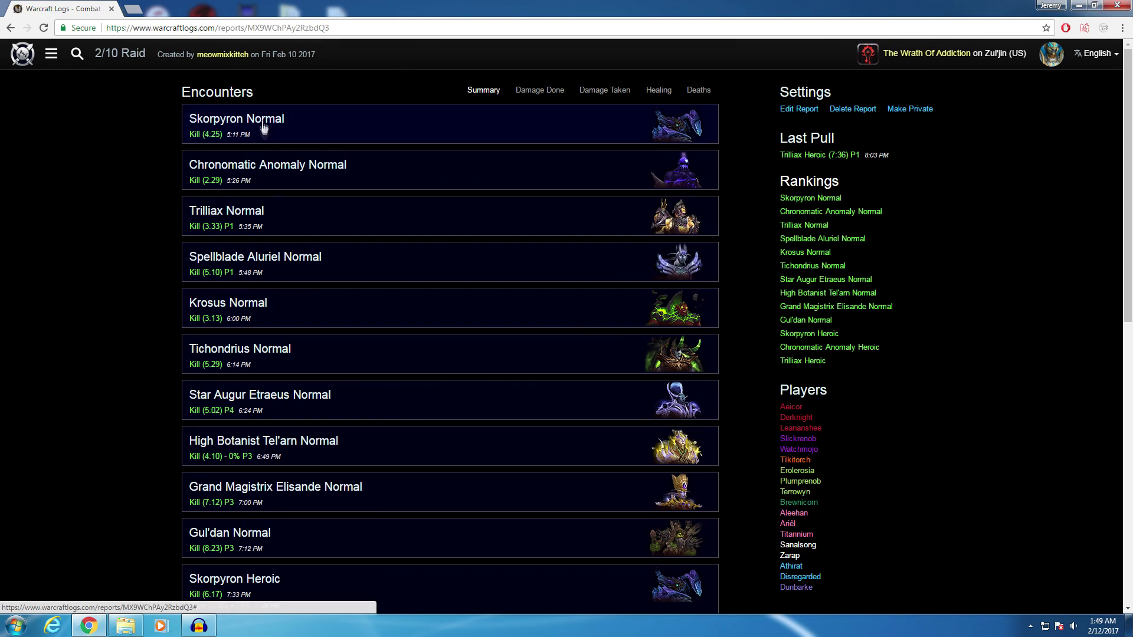
click(337, 324)
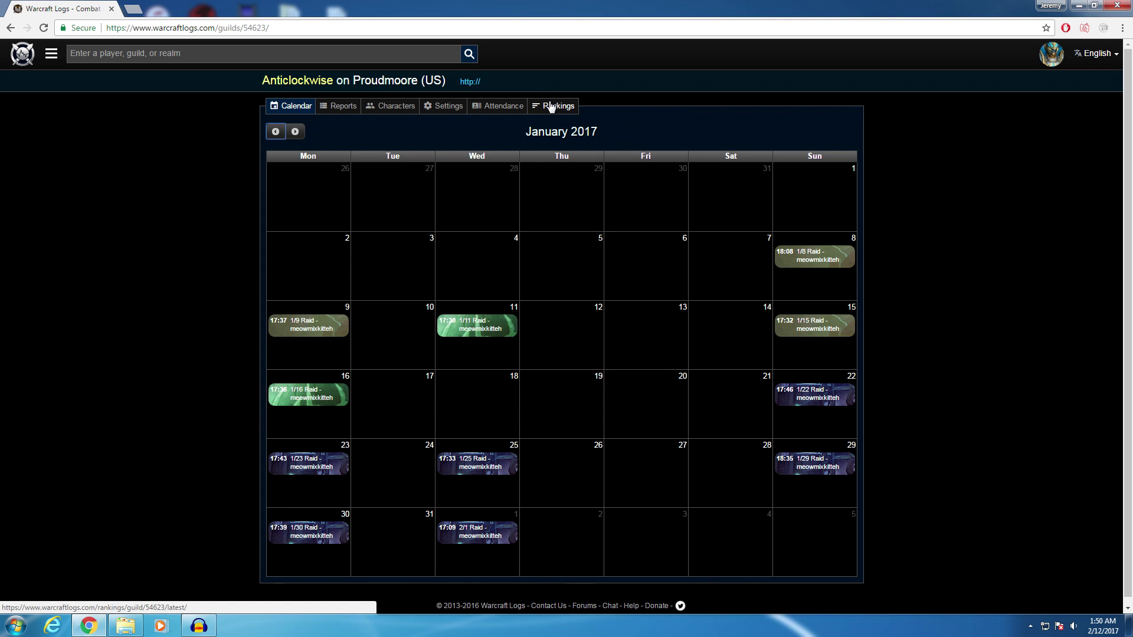
key(alt+Left)
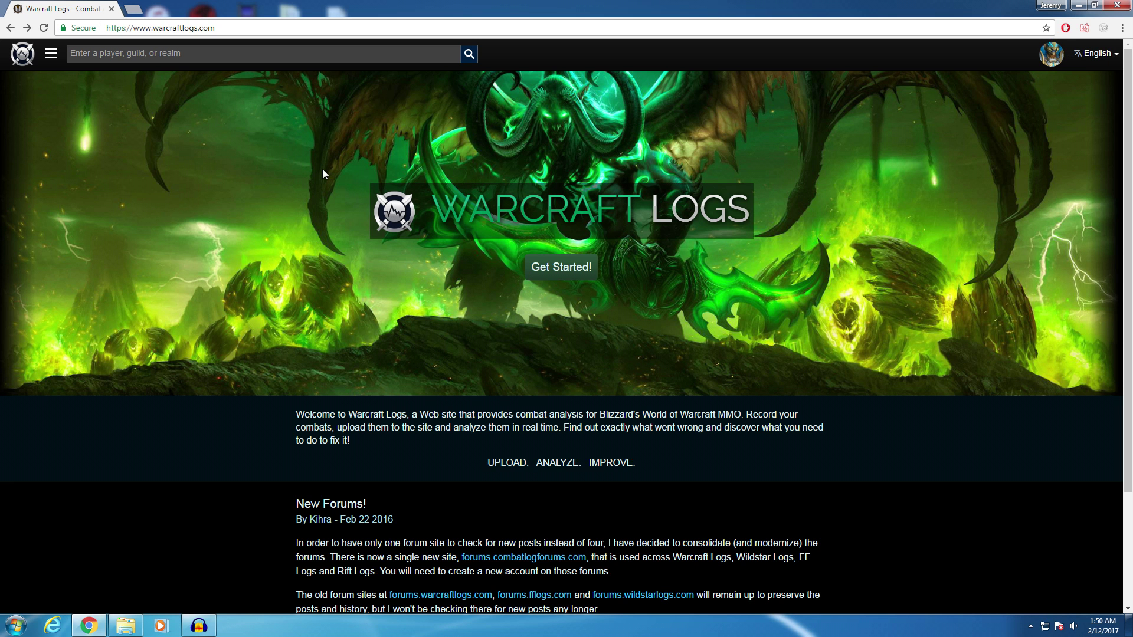
Open the player damage rankings for Krosus in The Nighthold and look over the list.
click(51, 55)
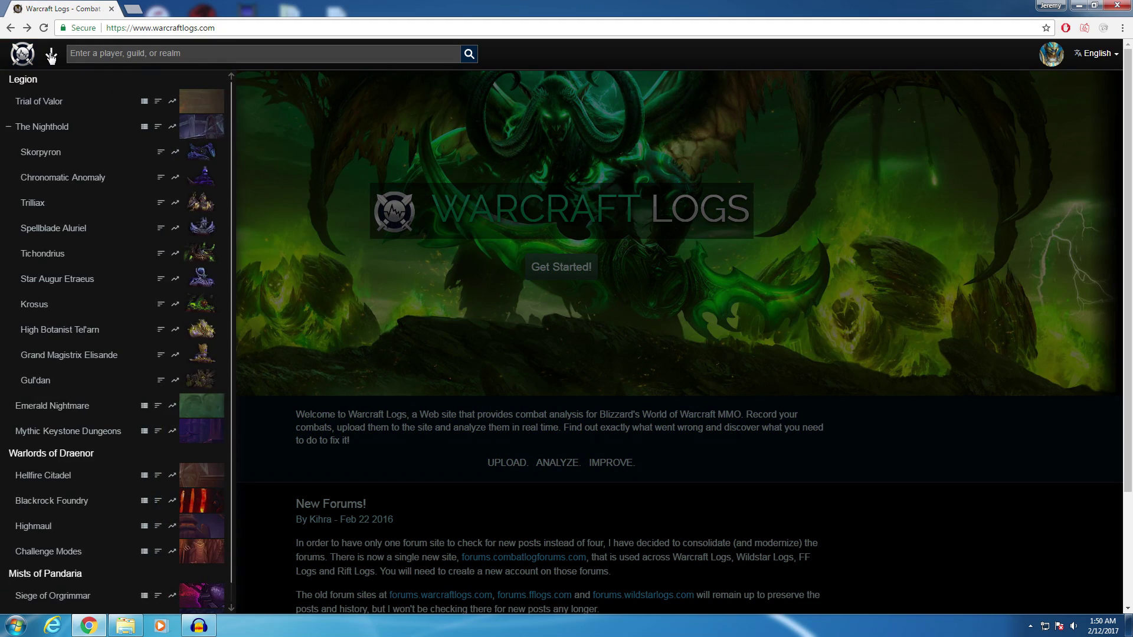
click(51, 55)
click(53, 56)
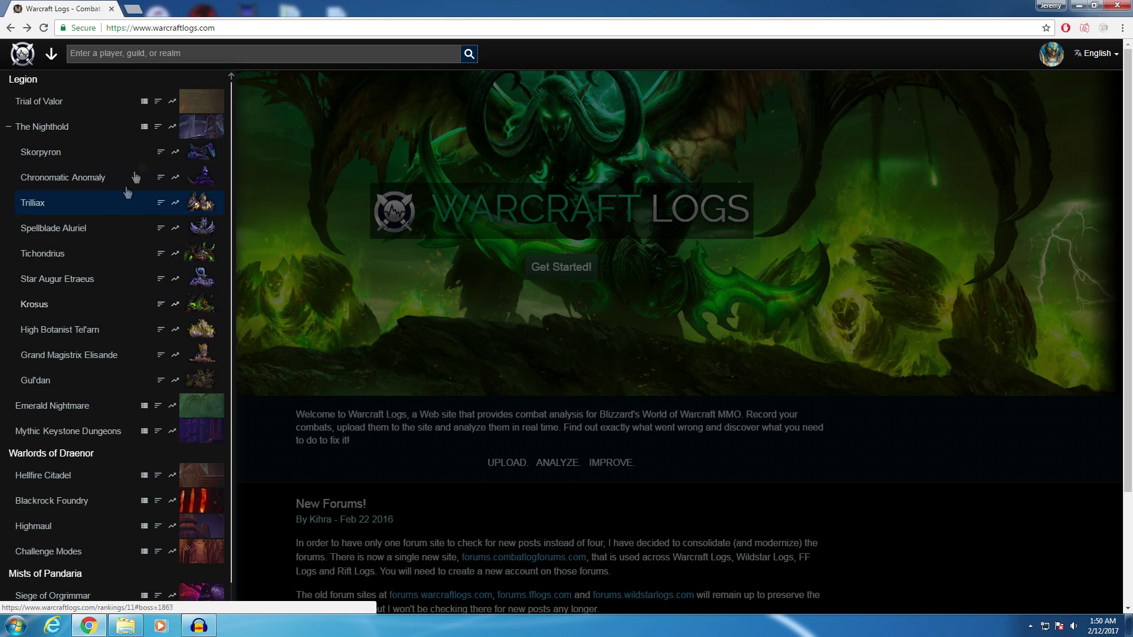
click(95, 306)
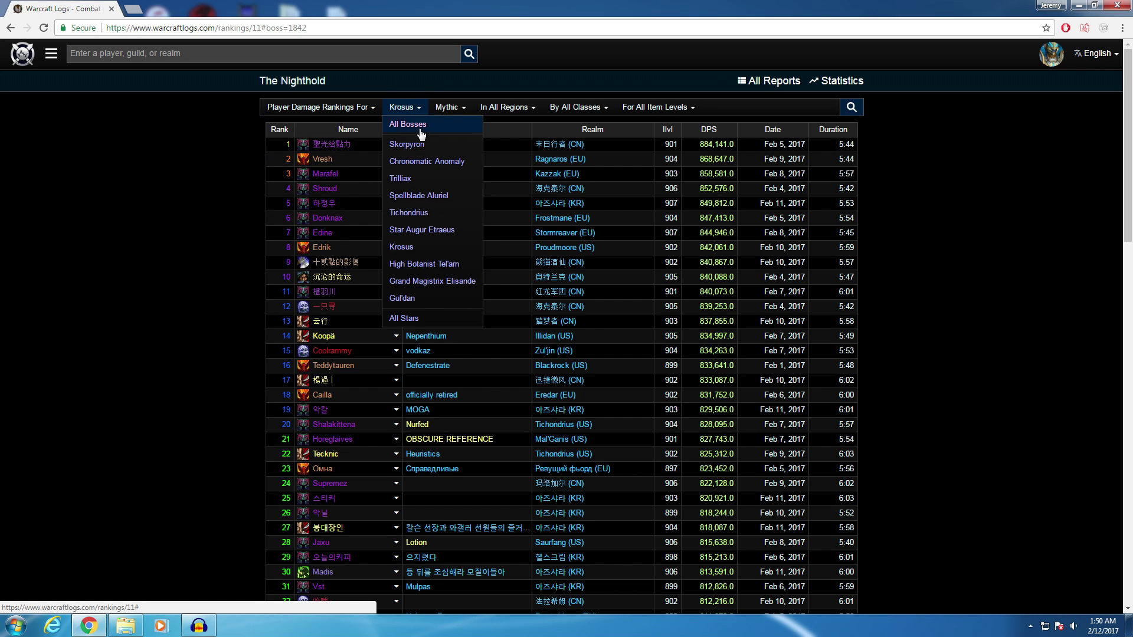
mouse_move(458, 113)
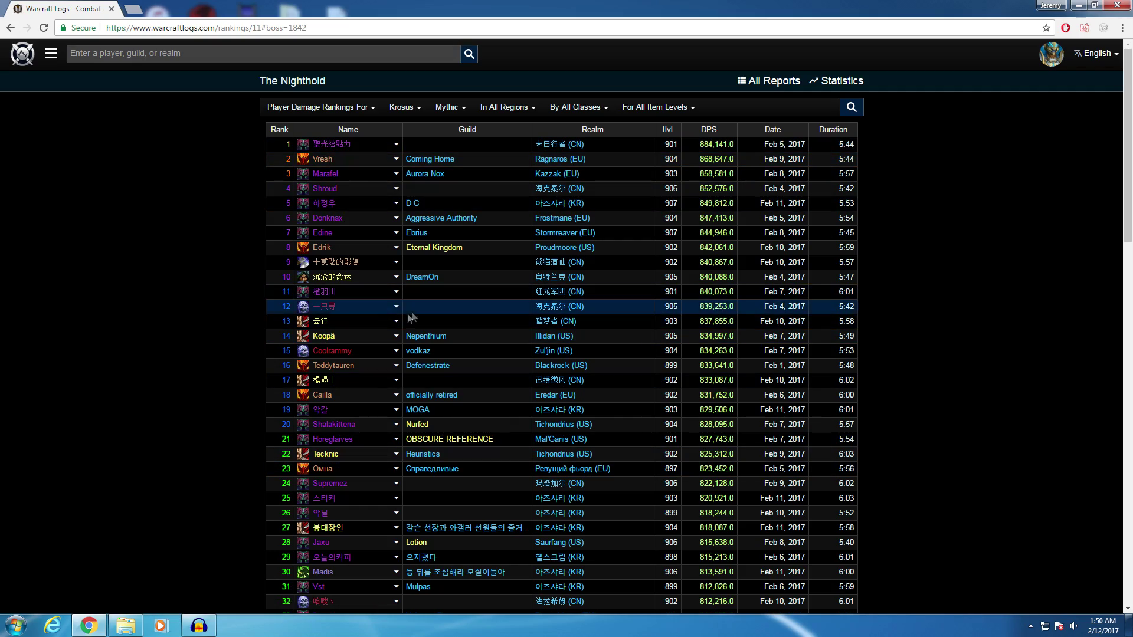
scroll(399, 309, down, 2)
scroll(399, 309, up, 2)
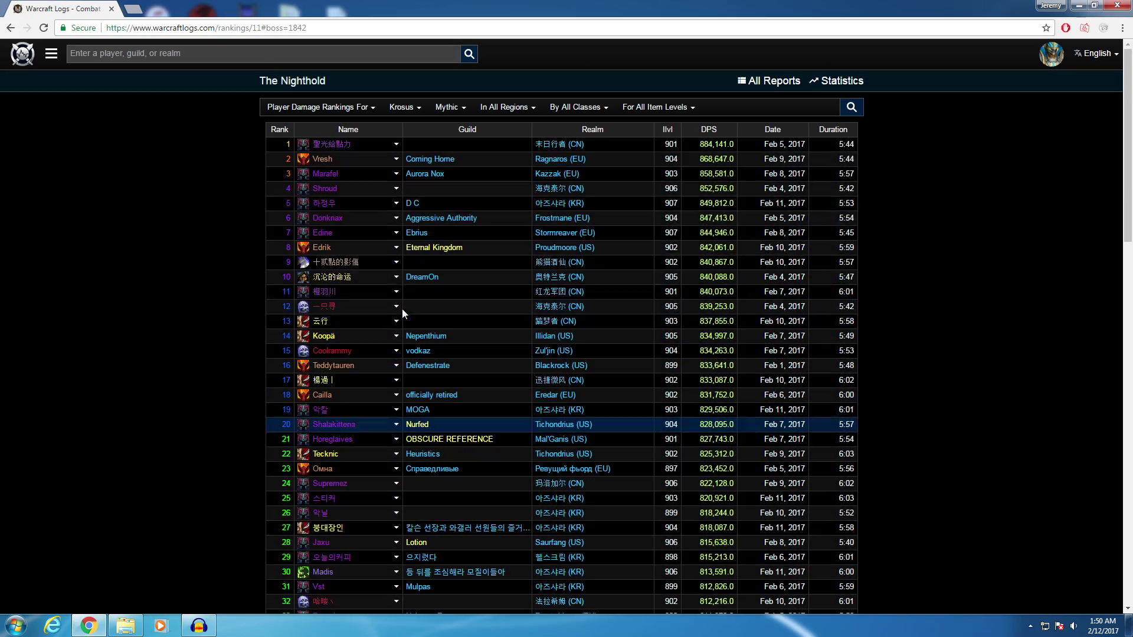
Look through the boss, difficulty and region filters, and filter the Krosus rankings to Beast Mastery hunters.
click(359, 107)
click(405, 107)
click(450, 107)
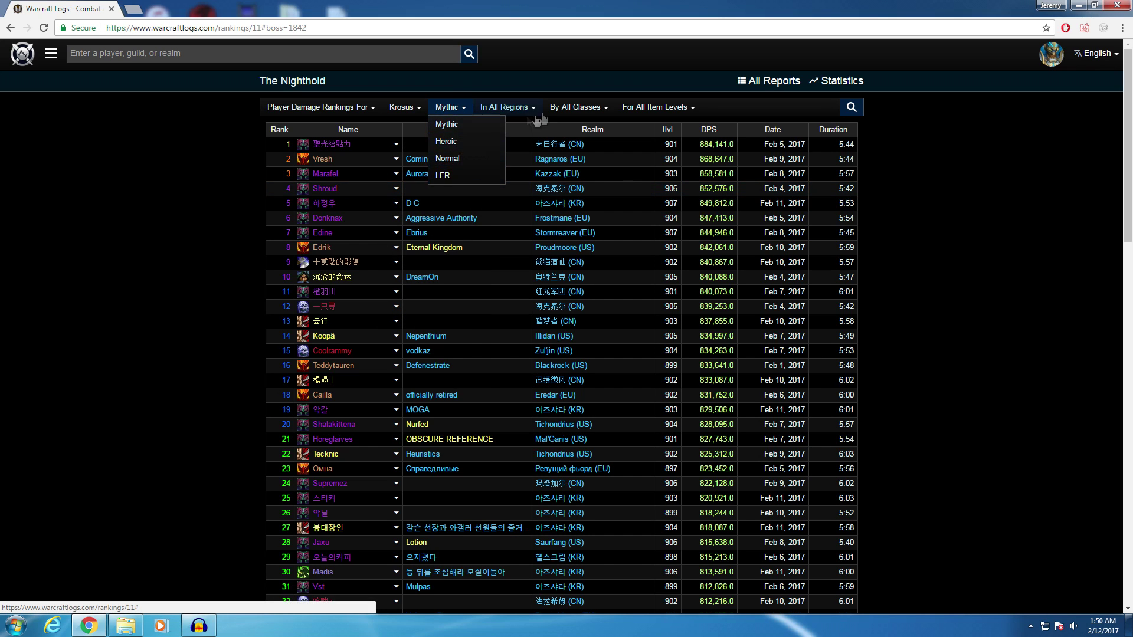
click(506, 108)
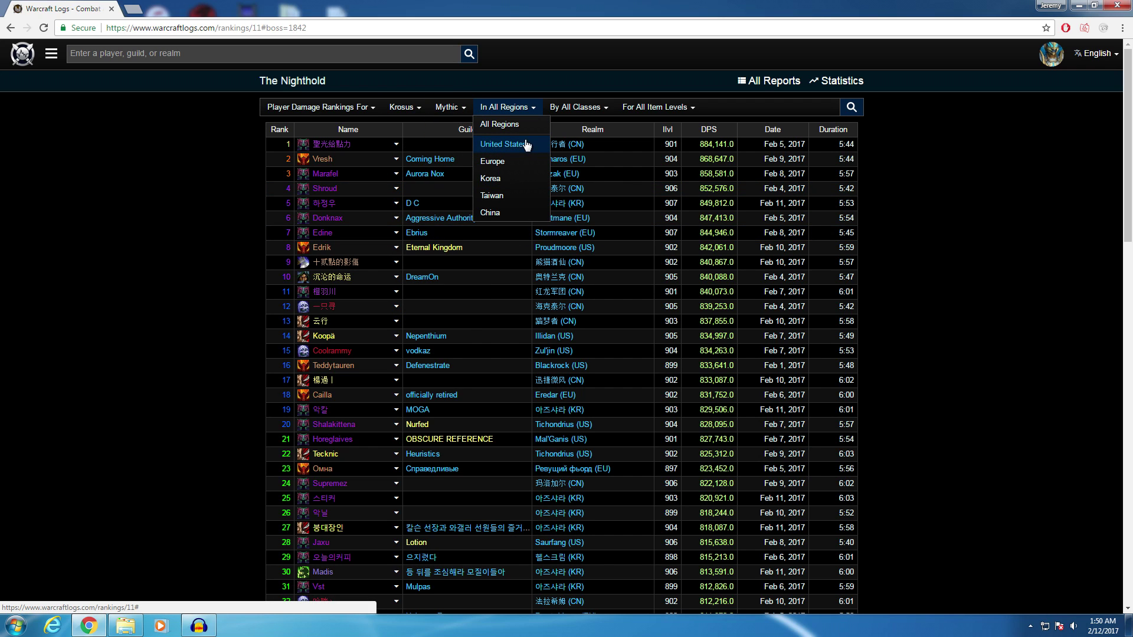
click(576, 107)
mouse_move(589, 195)
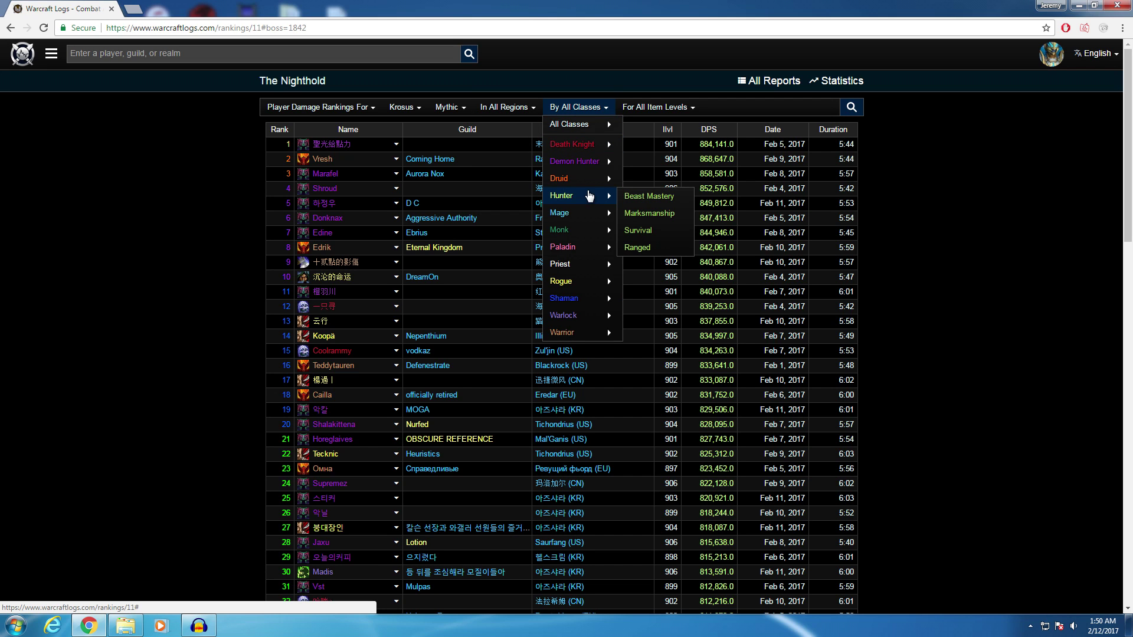
click(649, 196)
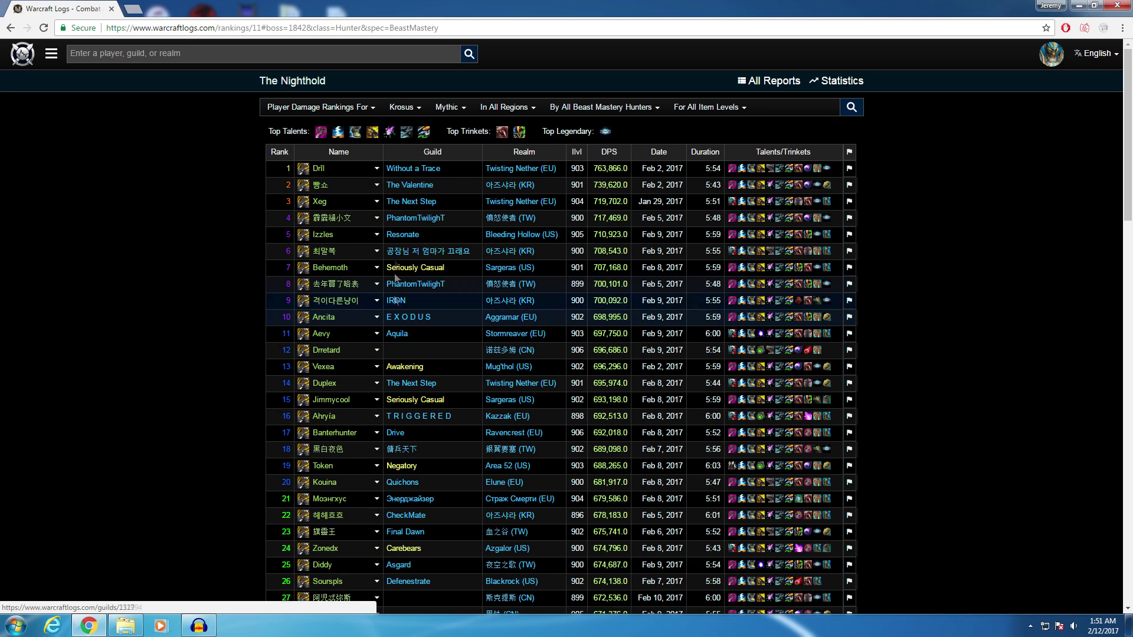
Examine the item level brackets offered for the Beast Mastery hunter rankings and the talents and trinkets of the ranked players.
click(734, 108)
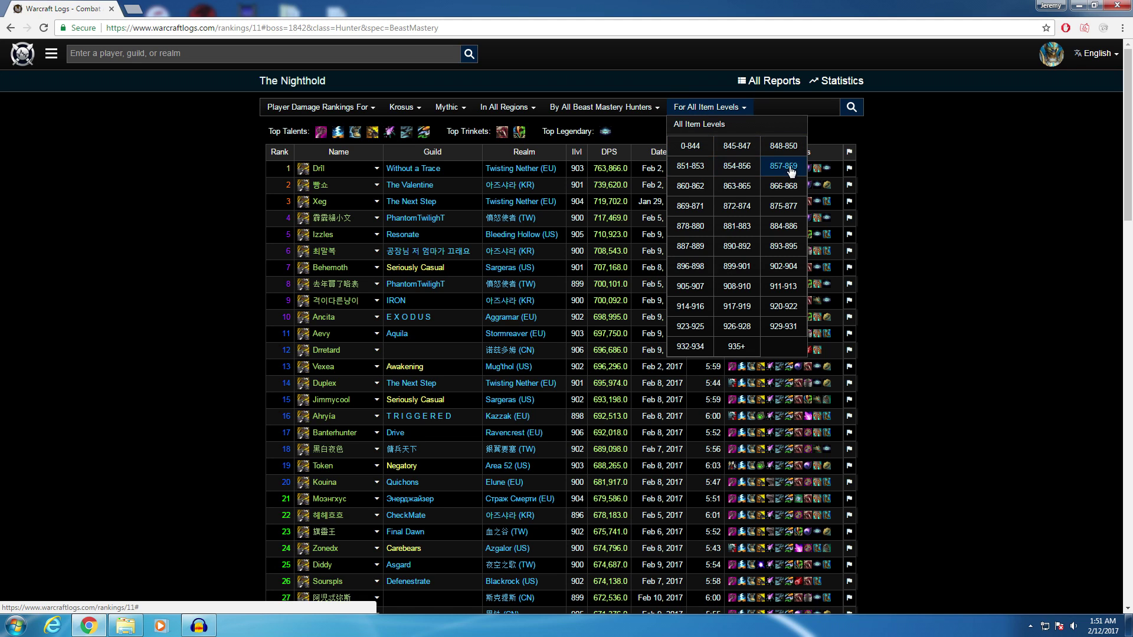
click(934, 218)
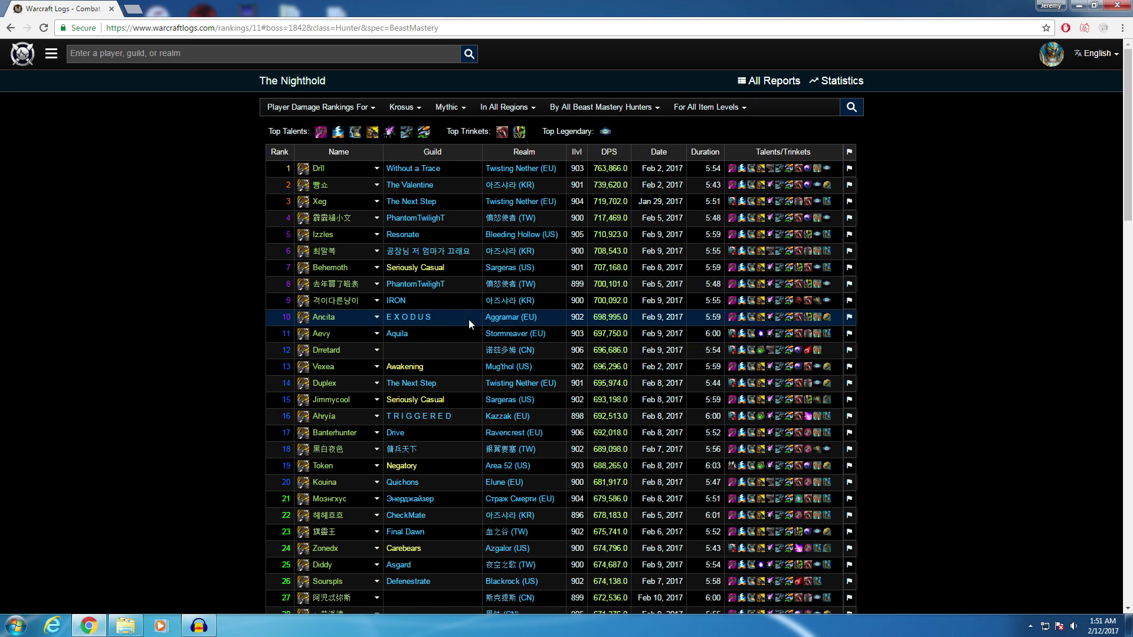
mouse_move(797, 172)
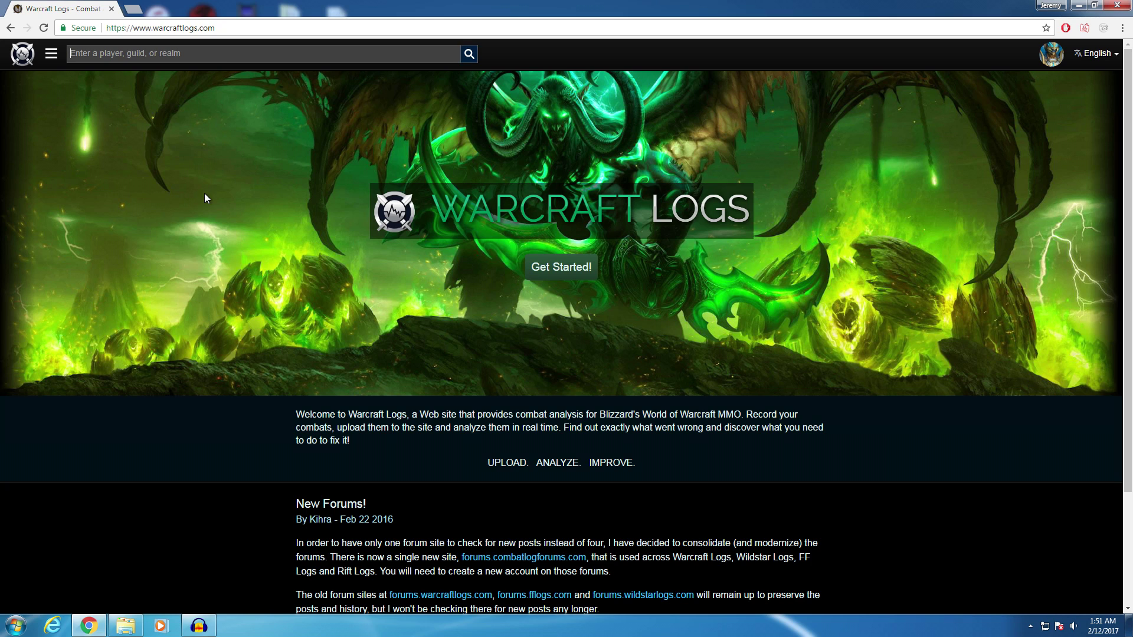
Search for the character Obamadïn and open the rankings page of the one on Proudmoore (US).
text(obamadīn)
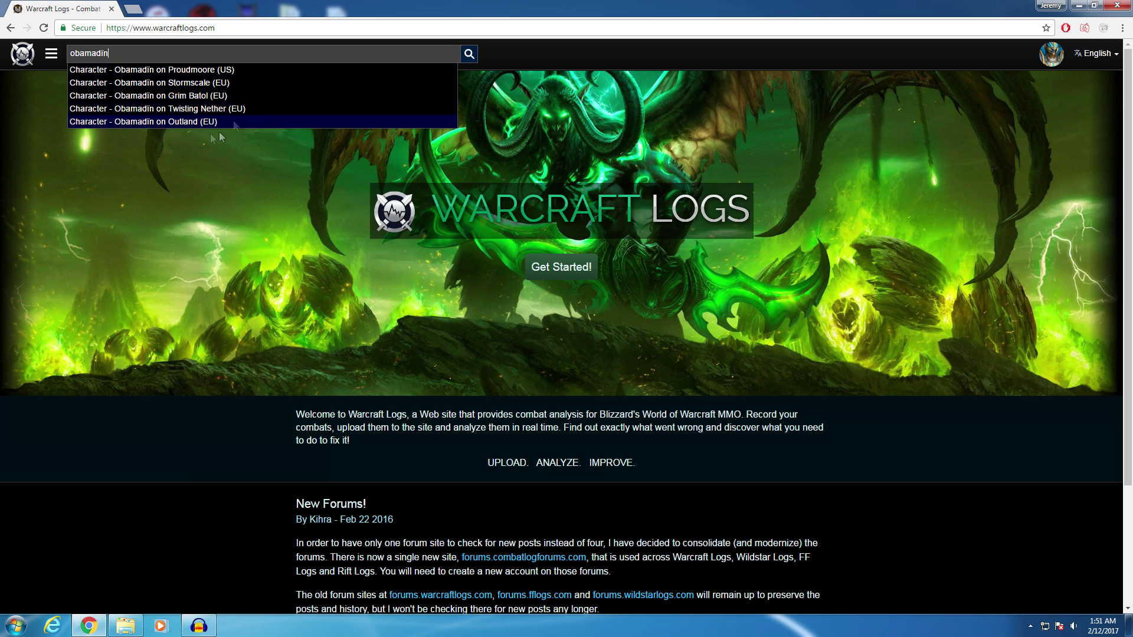
click(220, 70)
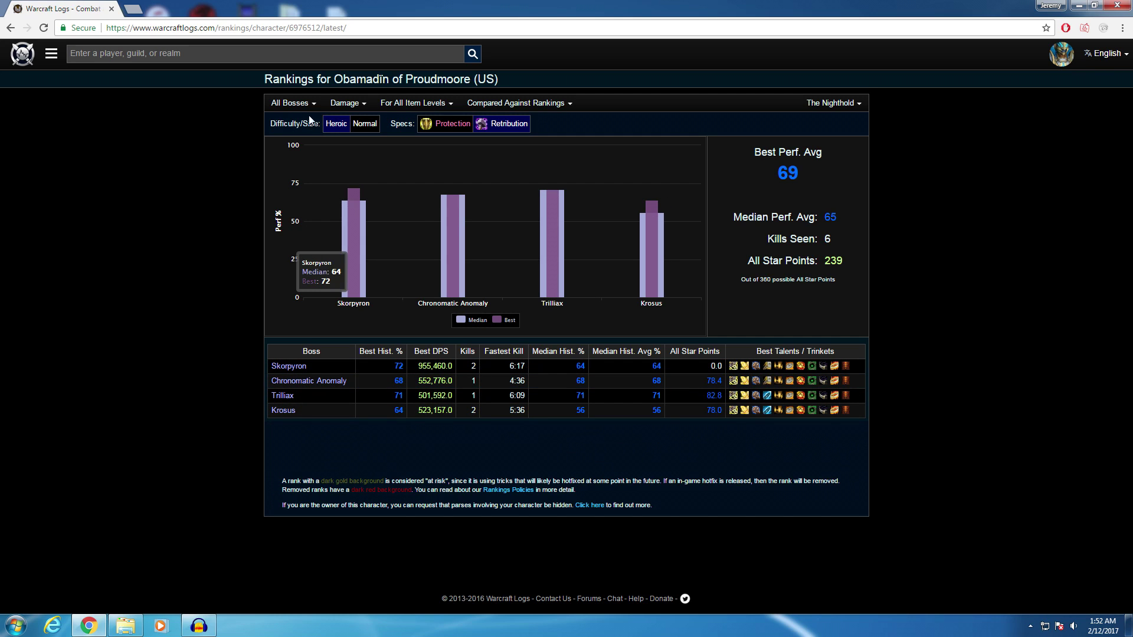
Examine the boss, metric, item level, comparison, raid and difficulty filters on the character's rankings page.
click(291, 105)
click(353, 103)
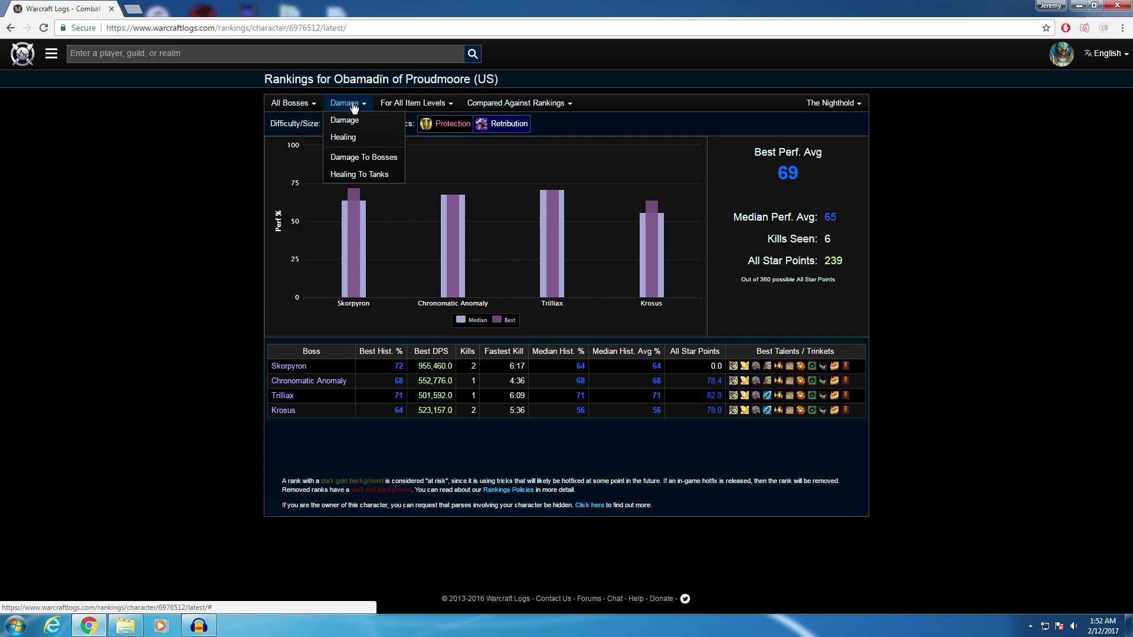
click(413, 104)
click(291, 103)
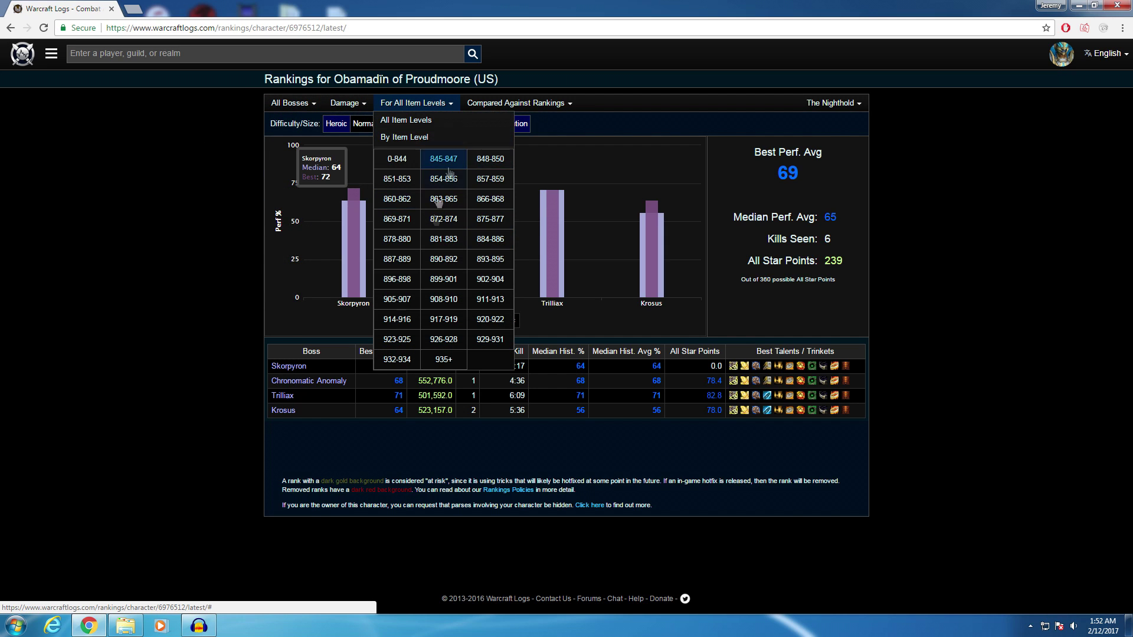
mouse_move(470, 106)
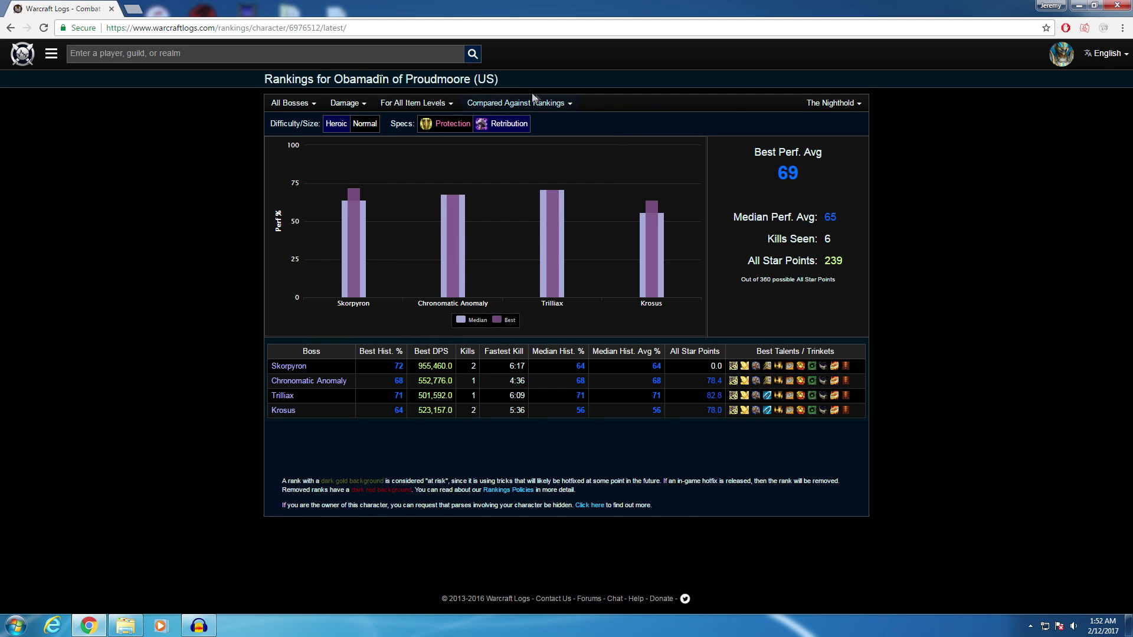
mouse_move(560, 105)
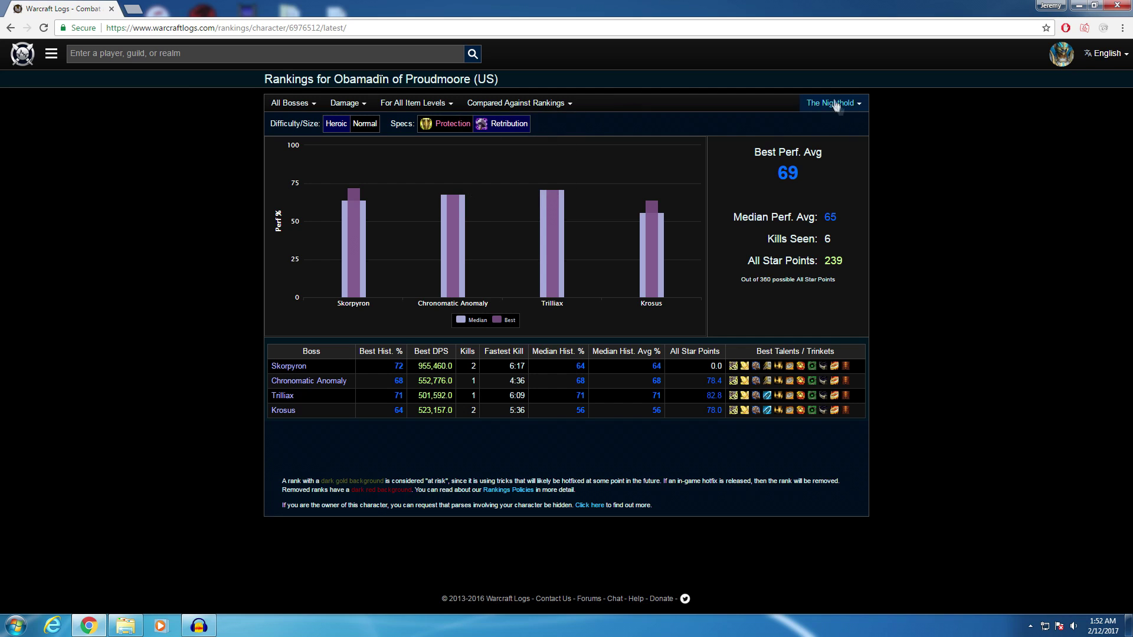
mouse_move(843, 106)
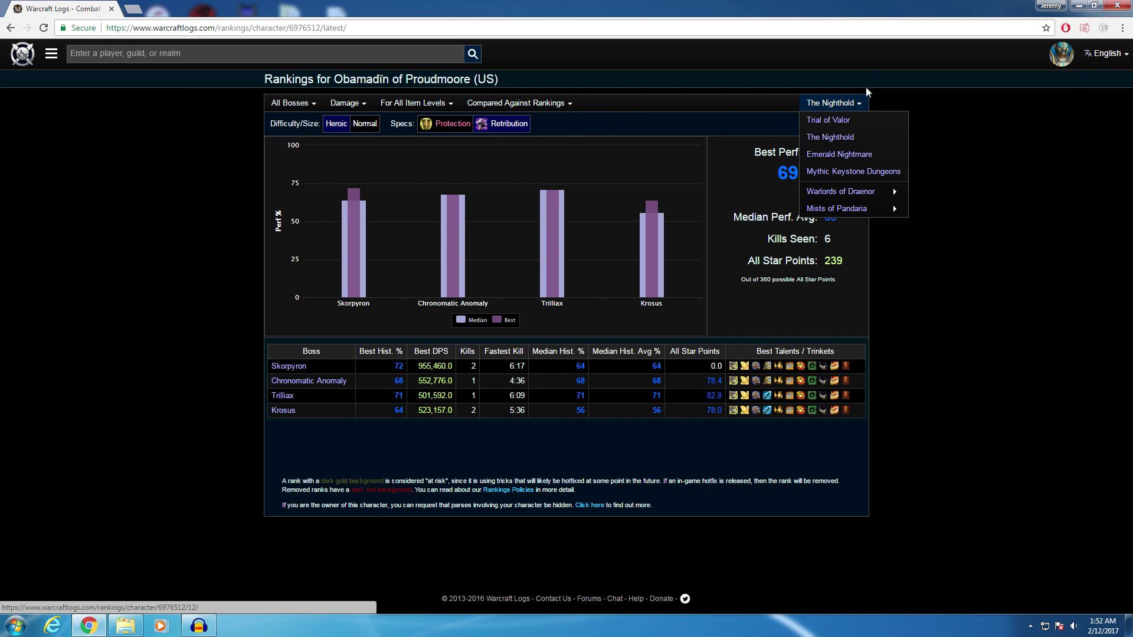
click(365, 125)
click(338, 125)
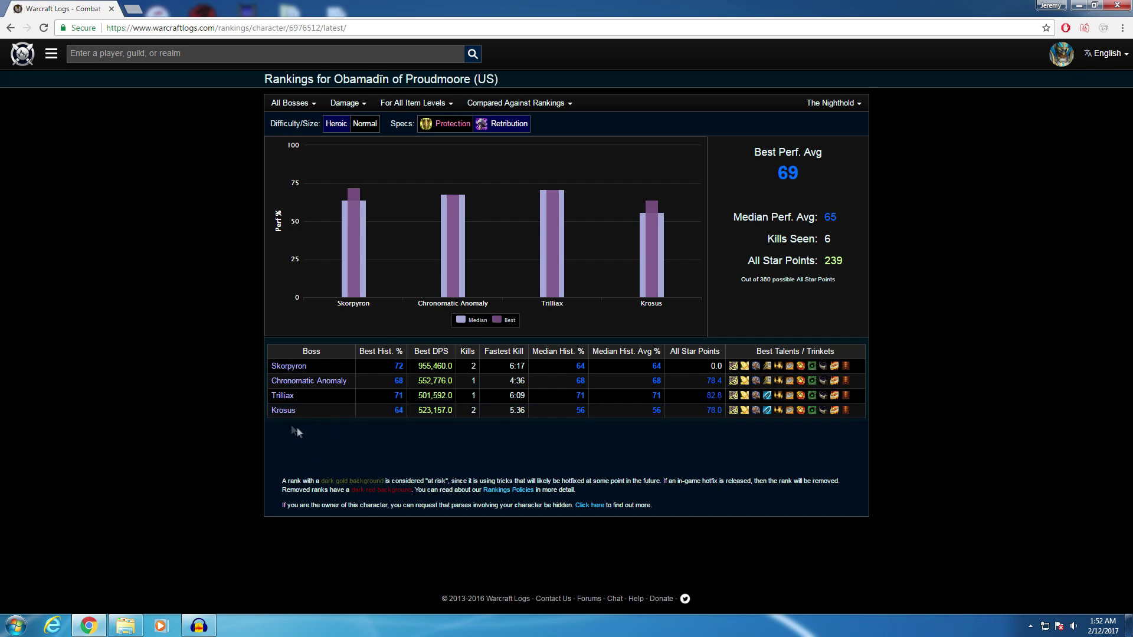
Filter the character's rankings to Krosus and open the fight report for the Feb 8, 2017 kill.
click(296, 108)
click(307, 244)
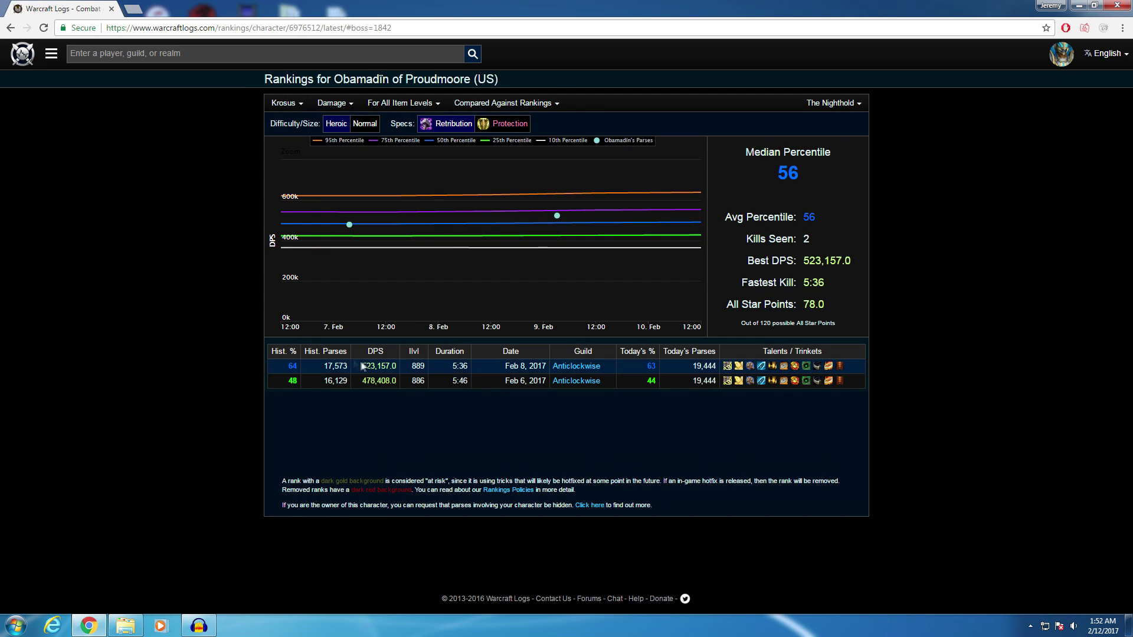
click(420, 367)
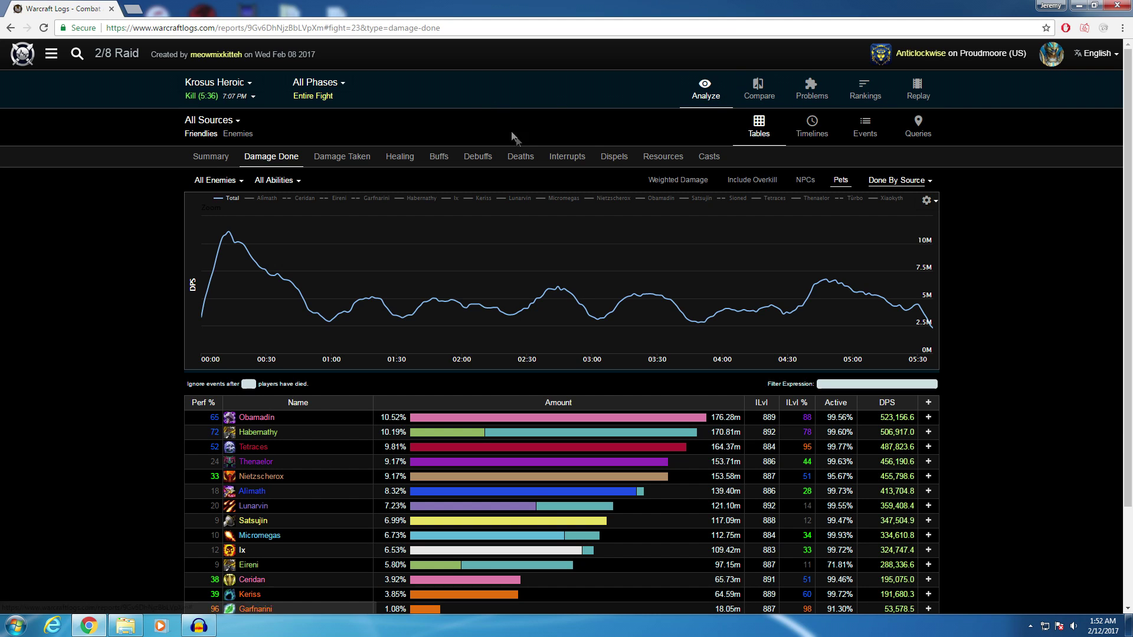
Compare the Summary and Damage Done views of the Krosus Heroic kill, ending on the Summary.
click(209, 156)
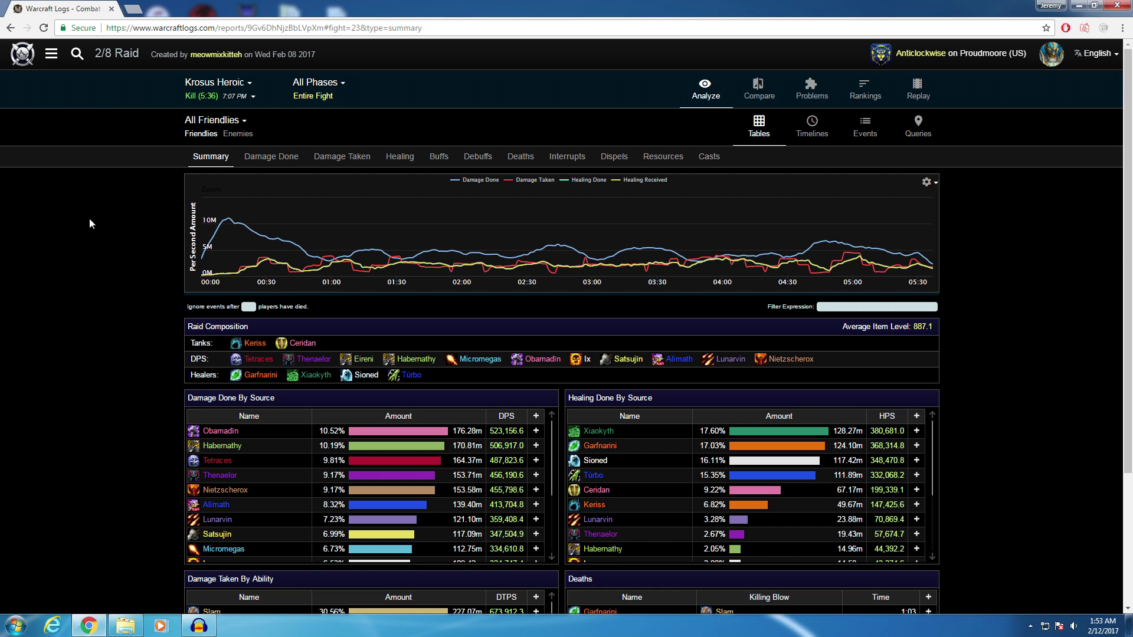
click(285, 160)
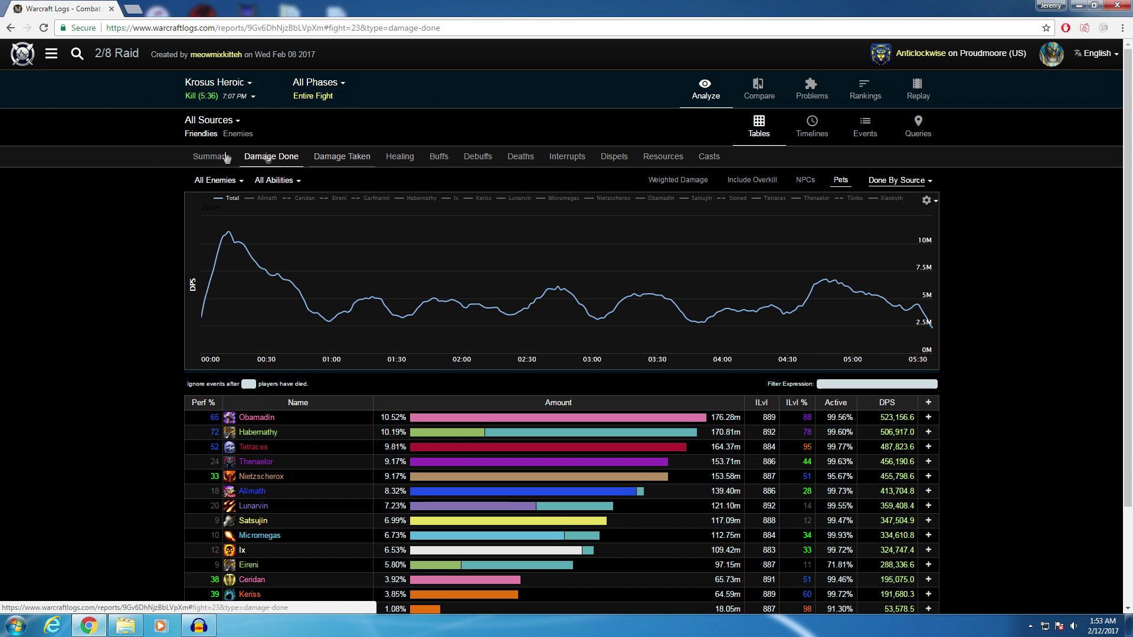
click(207, 156)
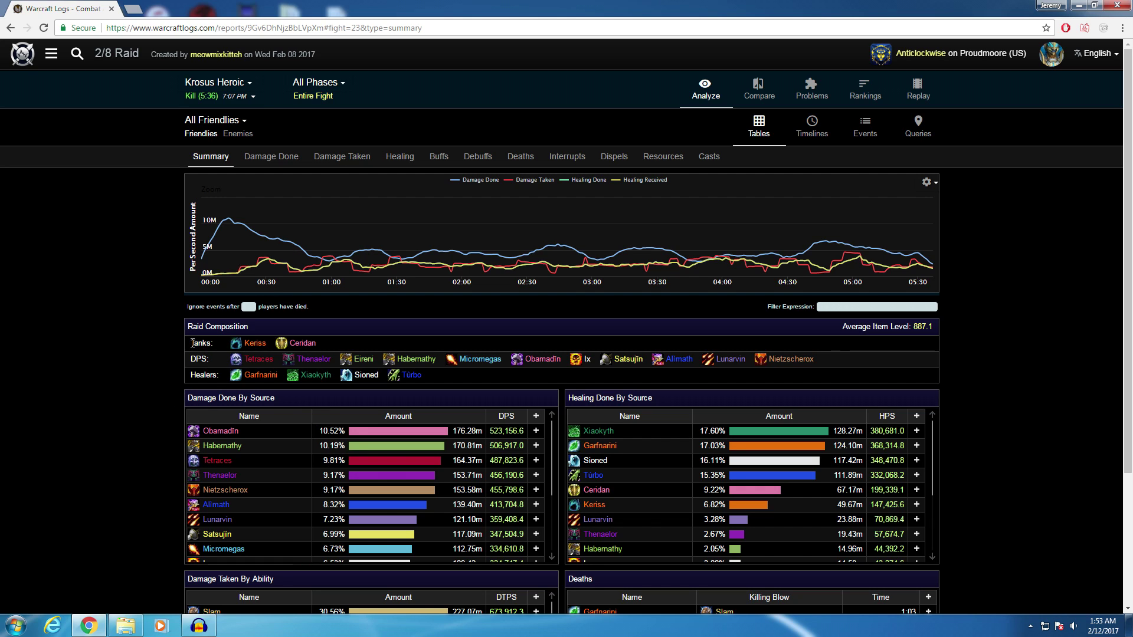
Examine the raid composition, damage done, healing, damage taken and deaths sections of the fight summary.
drag(193, 343, 356, 342)
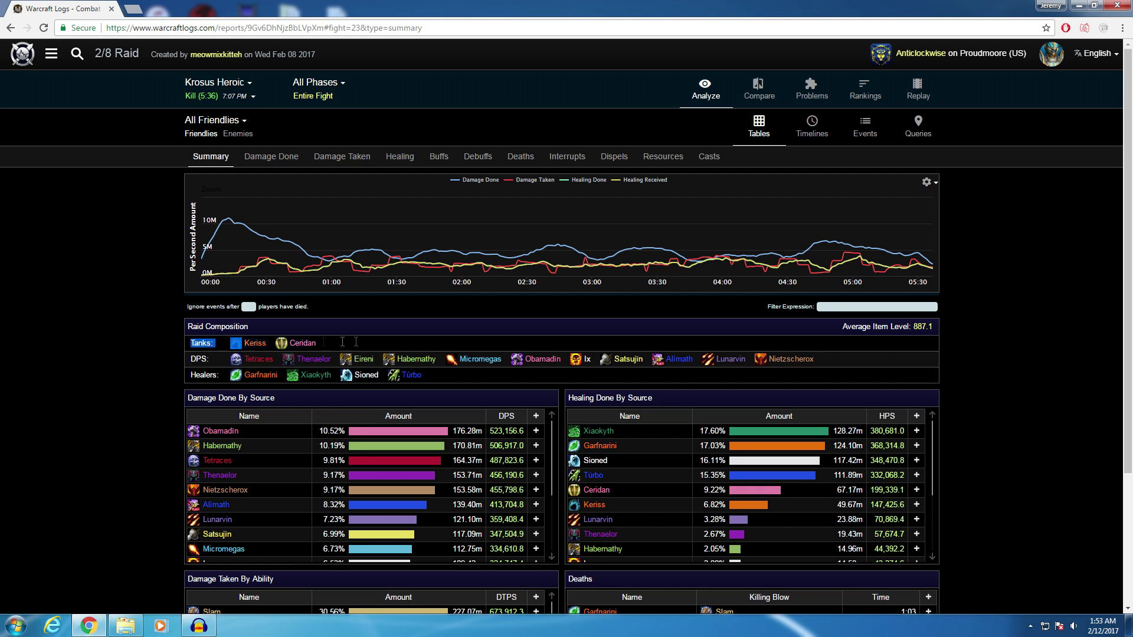
click(199, 371)
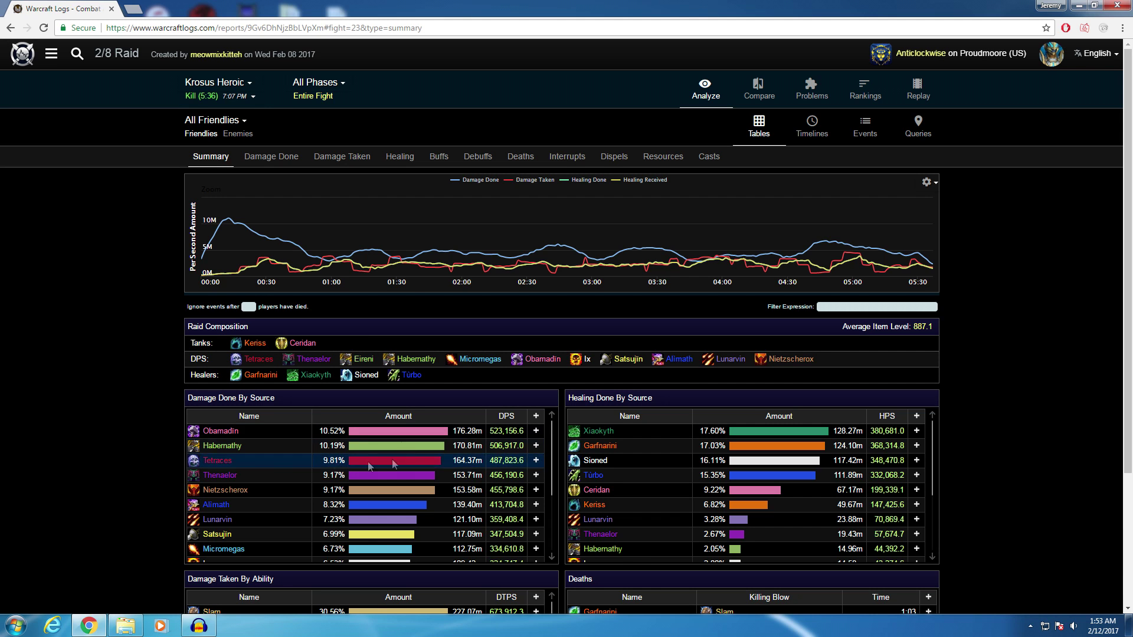
scroll(77, 438, down, 3)
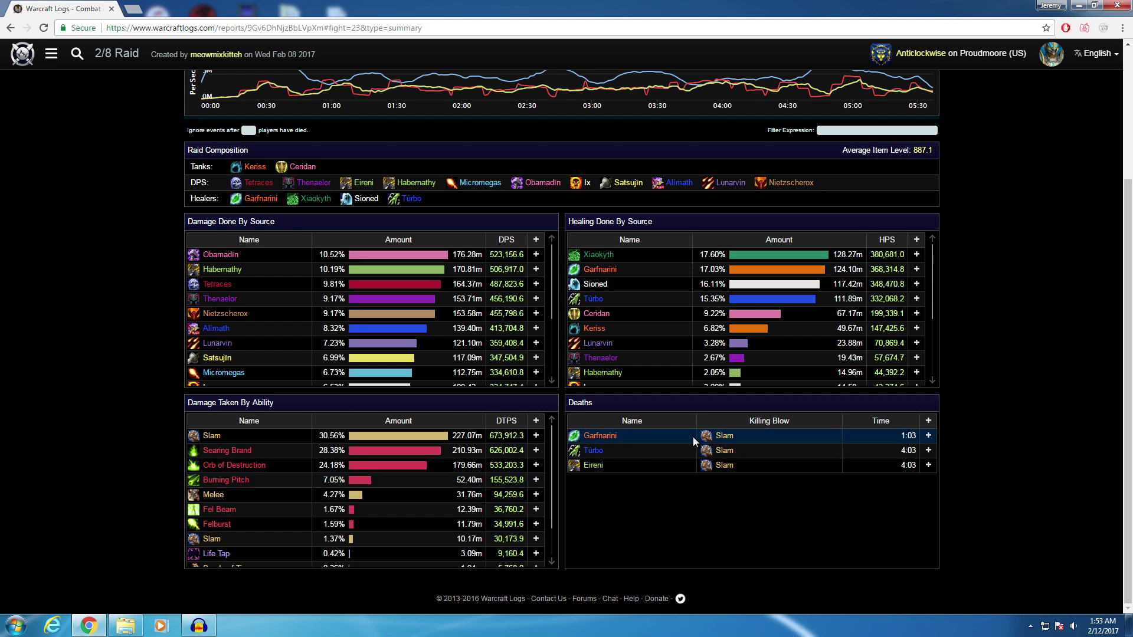
scroll(107, 434, up, 2)
scroll(106, 423, up, 2)
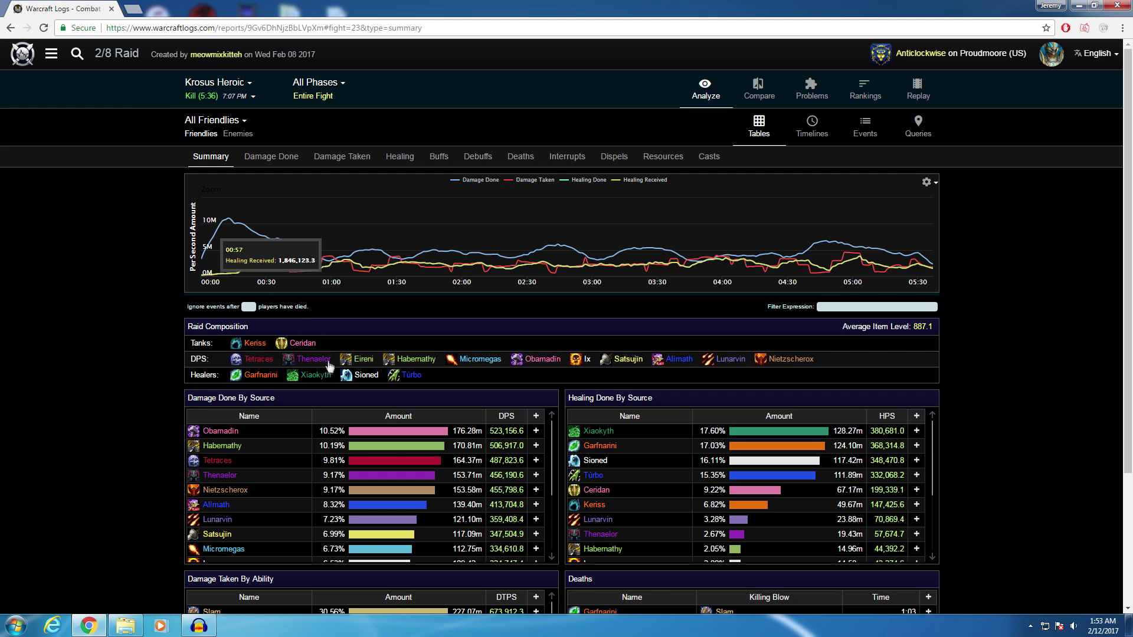
Filter the Krosus Heroic fight summary from all friendlies to the character Obamadïn.
click(238, 121)
mouse_move(339, 177)
click(356, 141)
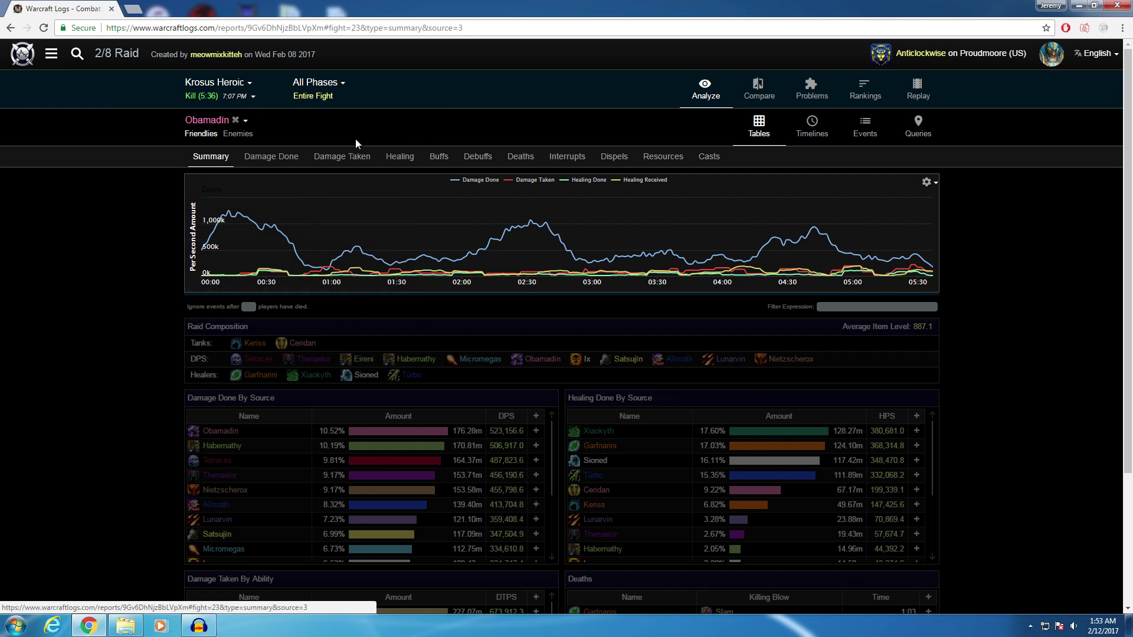
Examine Obamadïn's stats, talents, artifact traits, gear with relics, and ability breakdowns in the Krosus Heroic summary.
mouse_move(211, 344)
mouse_down()
mouse_move(320, 343)
mouse_move(195, 343)
mouse_up()
click(180, 347)
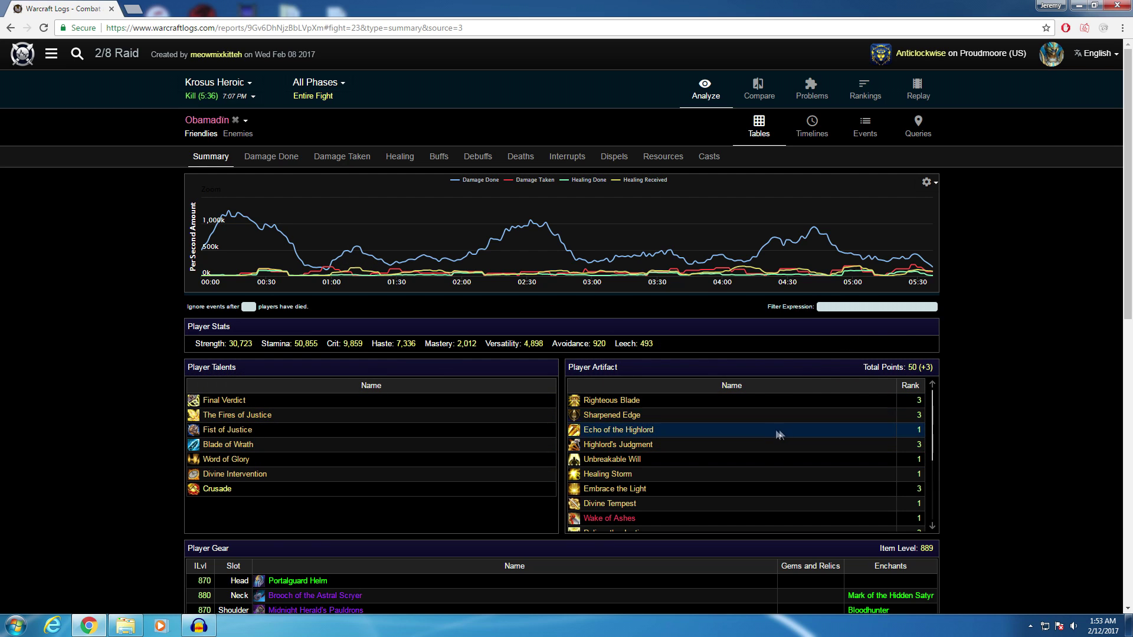
scroll(762, 469, down, 3)
scroll(346, 475, down, 6)
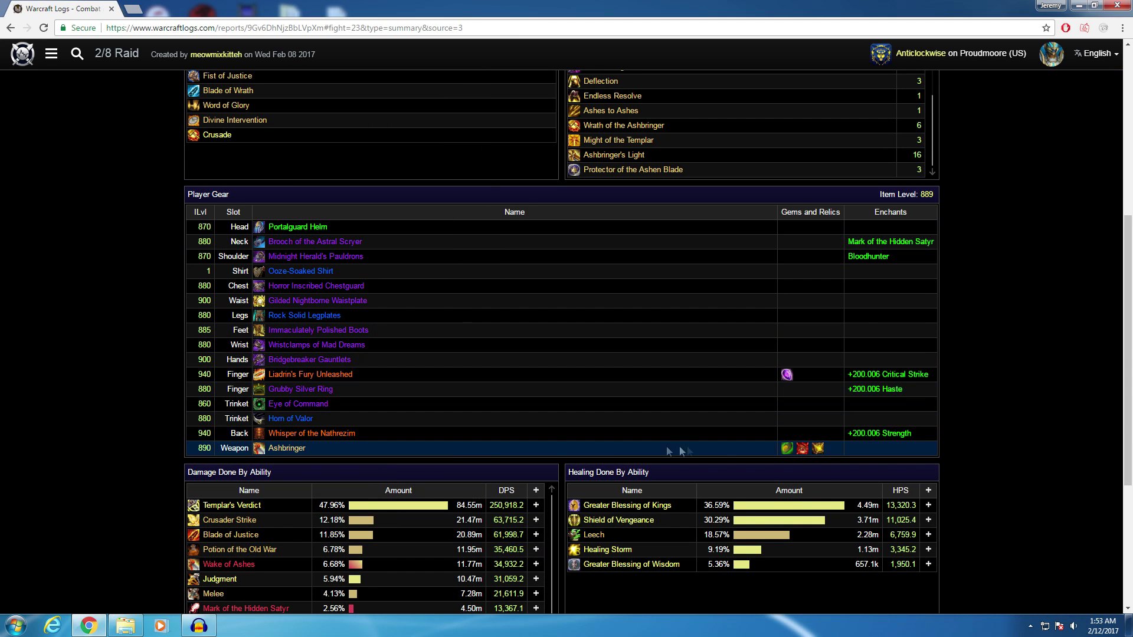
mouse_move(823, 449)
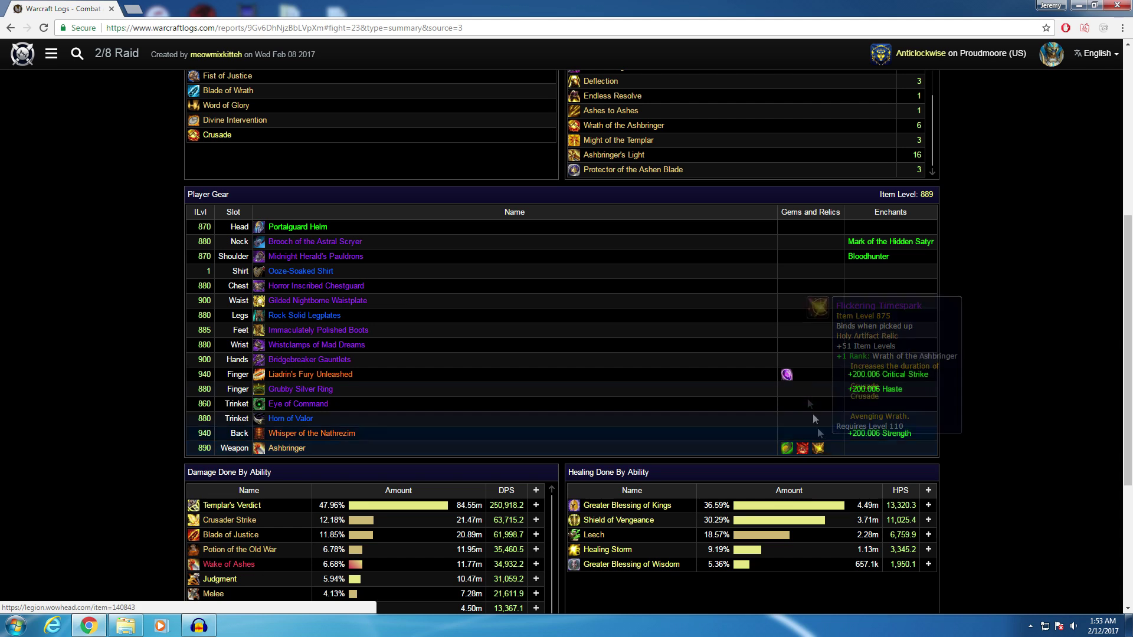
scroll(446, 321, down, 4)
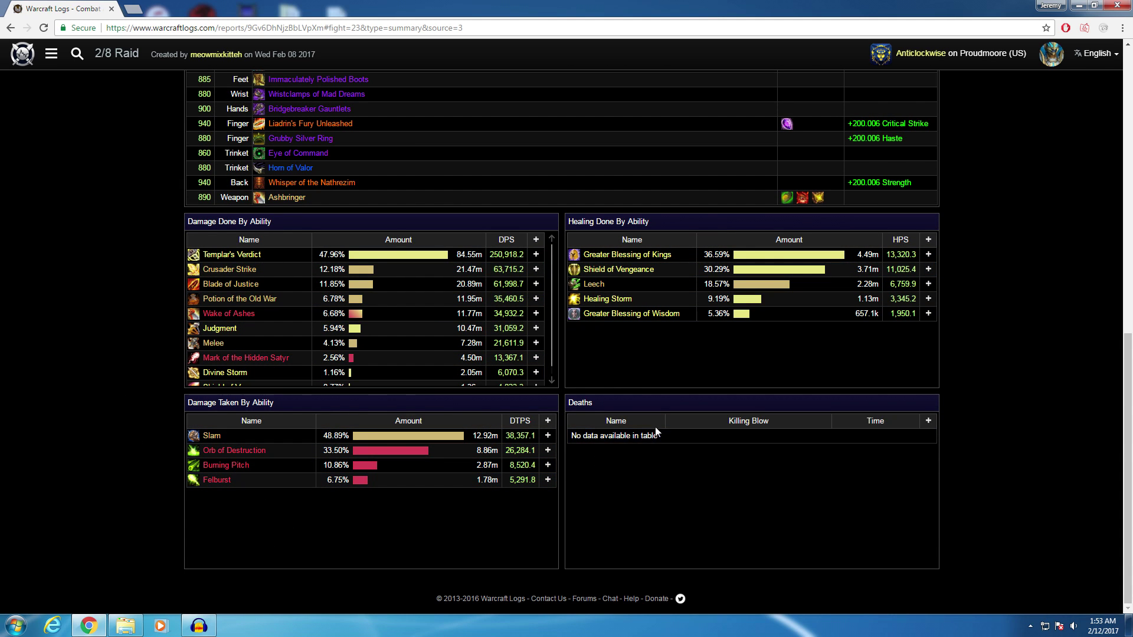
scroll(87, 408, up, 8)
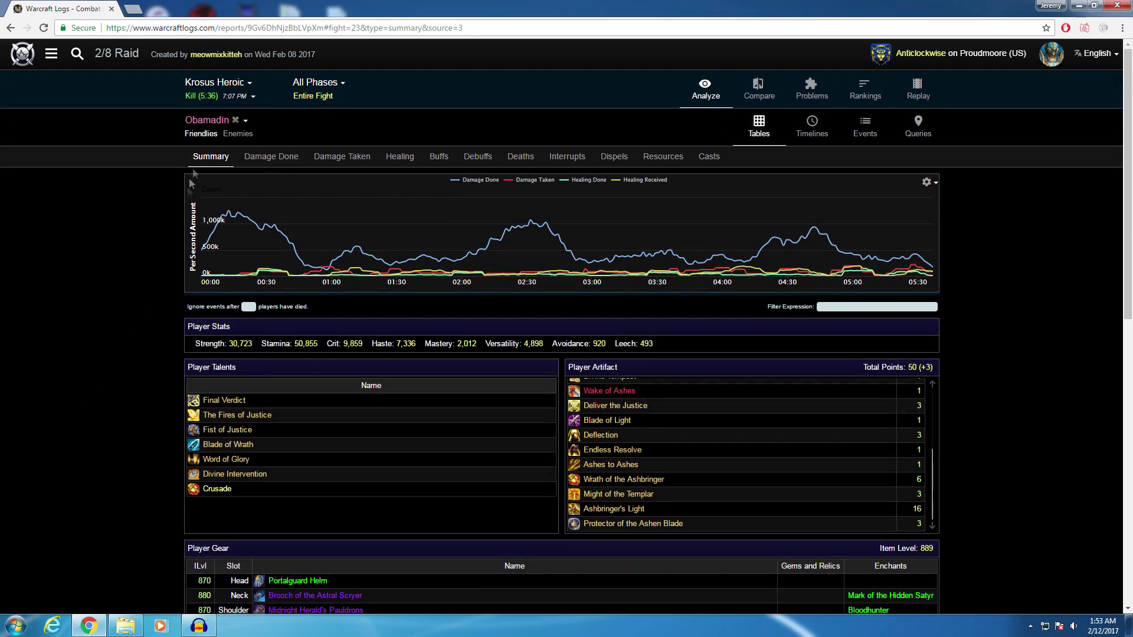
Clear the character filter, review the raid's Damage Done table, and open Obamadïn's damage breakdown by ability.
click(234, 120)
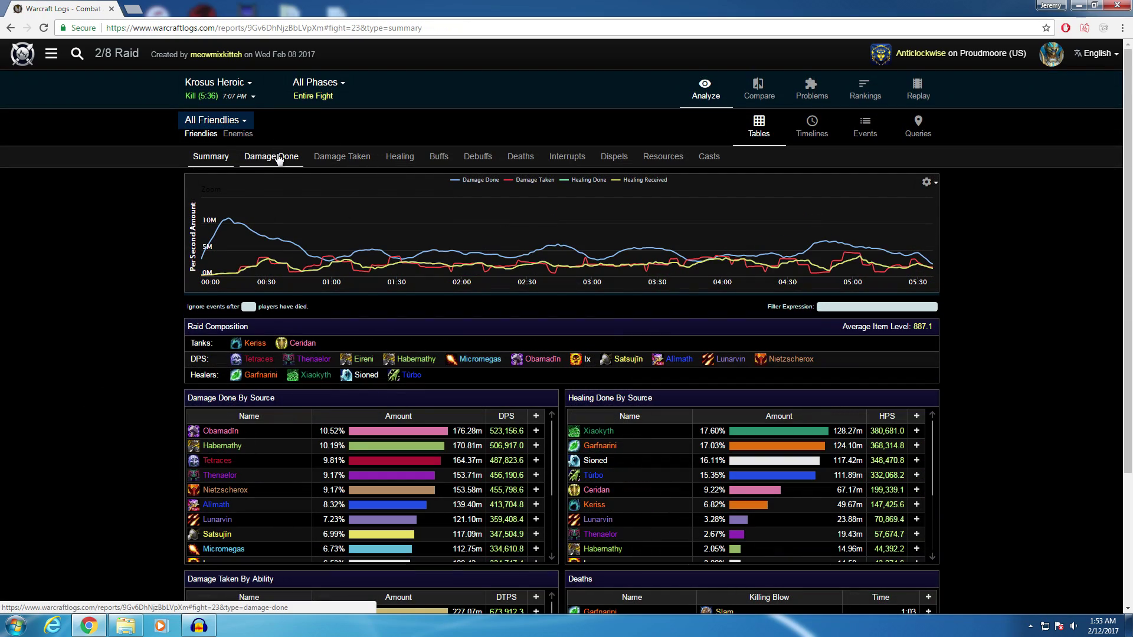
click(283, 157)
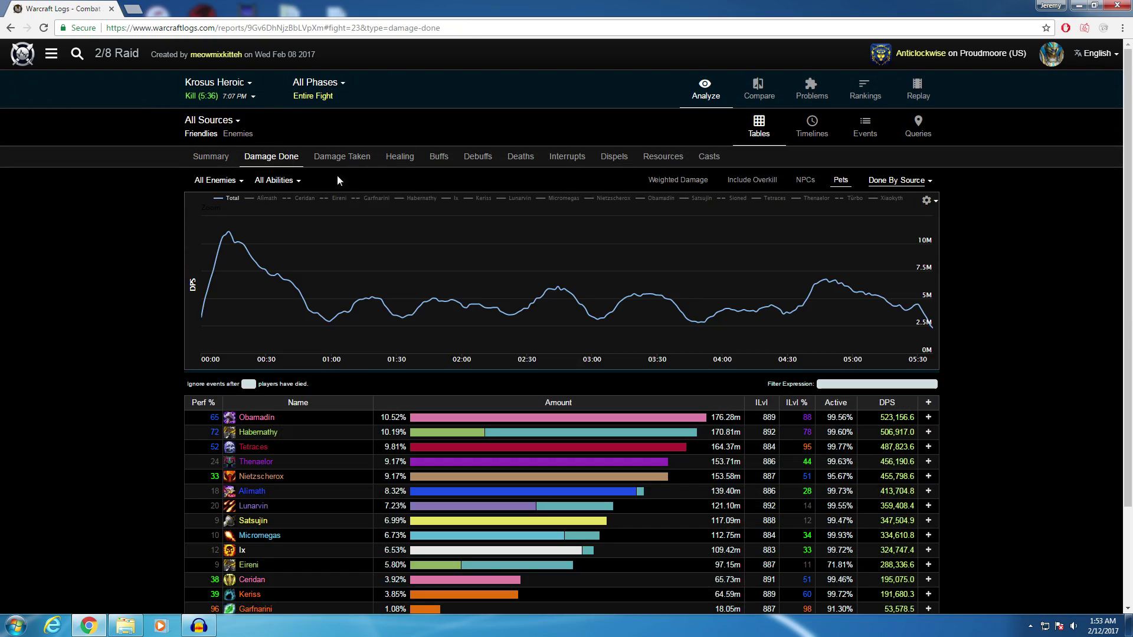
mouse_move(287, 418)
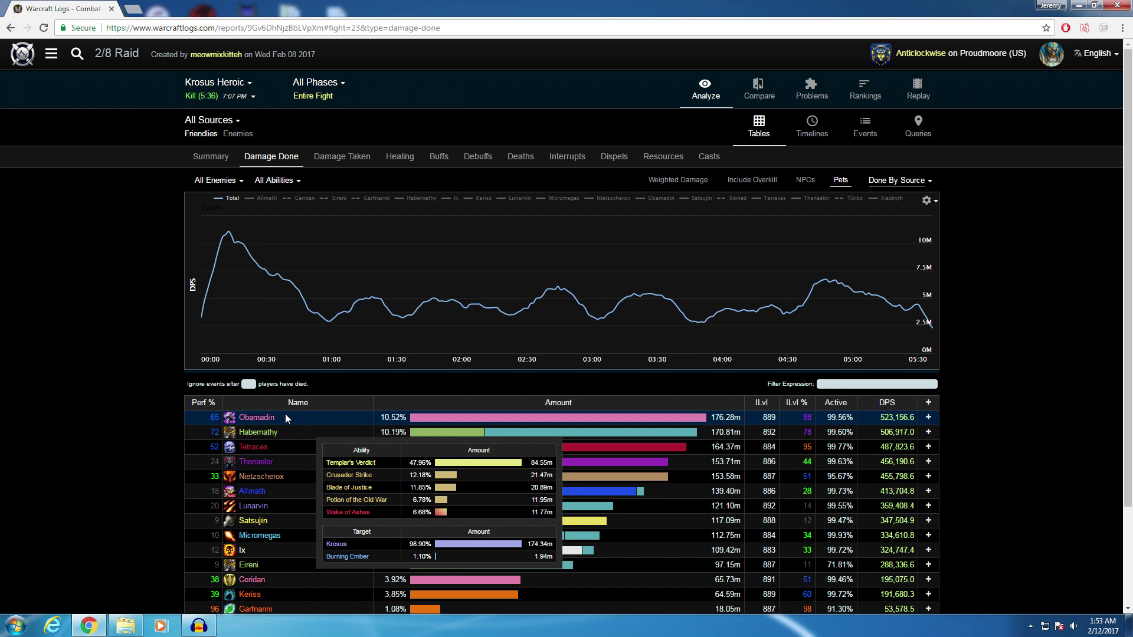
mouse_move(794, 423)
mouse_move(205, 421)
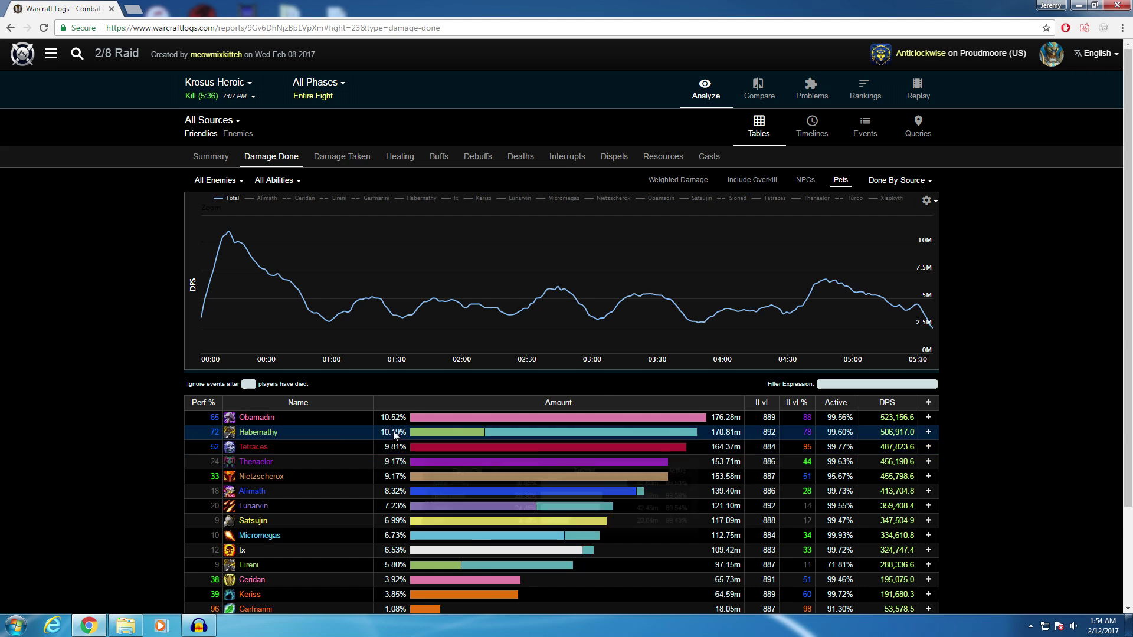
click(266, 420)
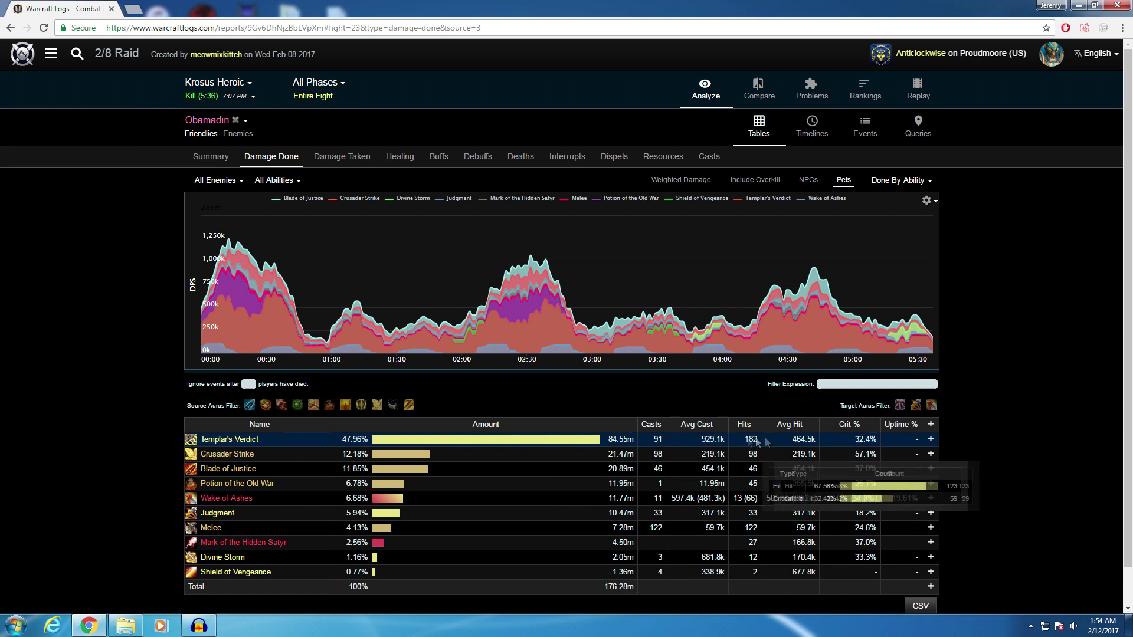
mouse_move(483, 440)
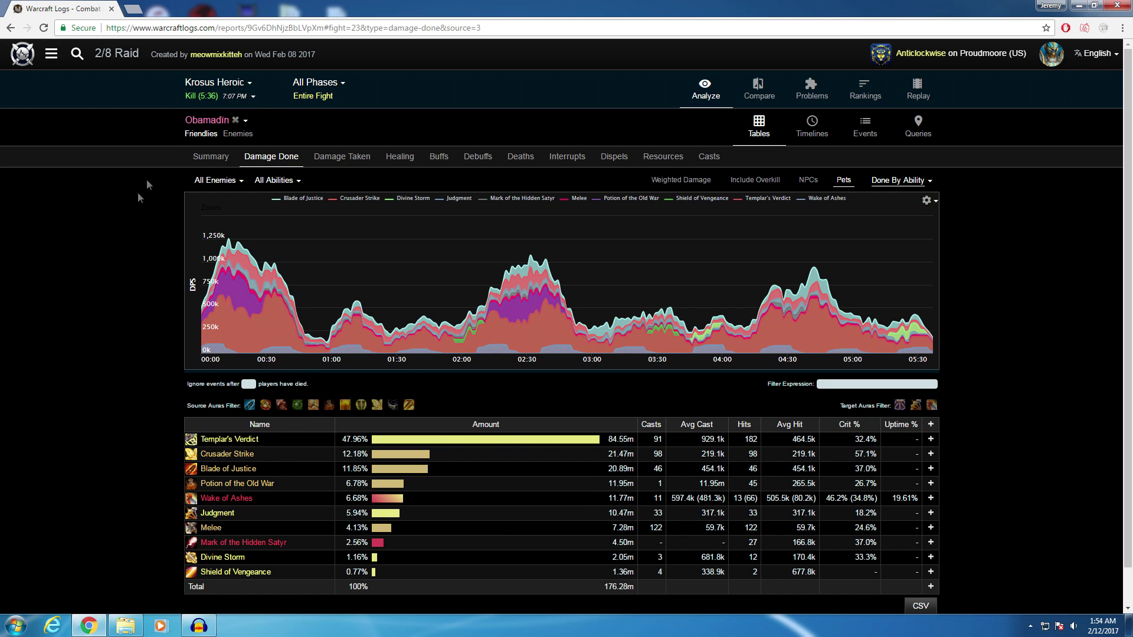
Return to all sources and view the raid's Damage Taken and Healing tables.
click(237, 122)
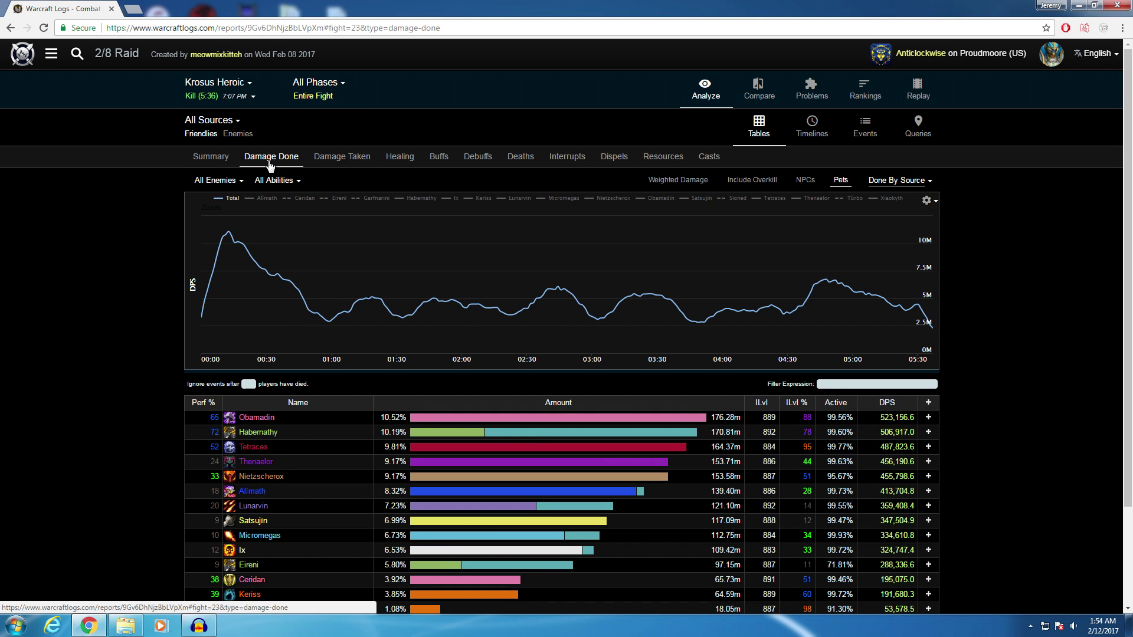
click(351, 155)
click(400, 156)
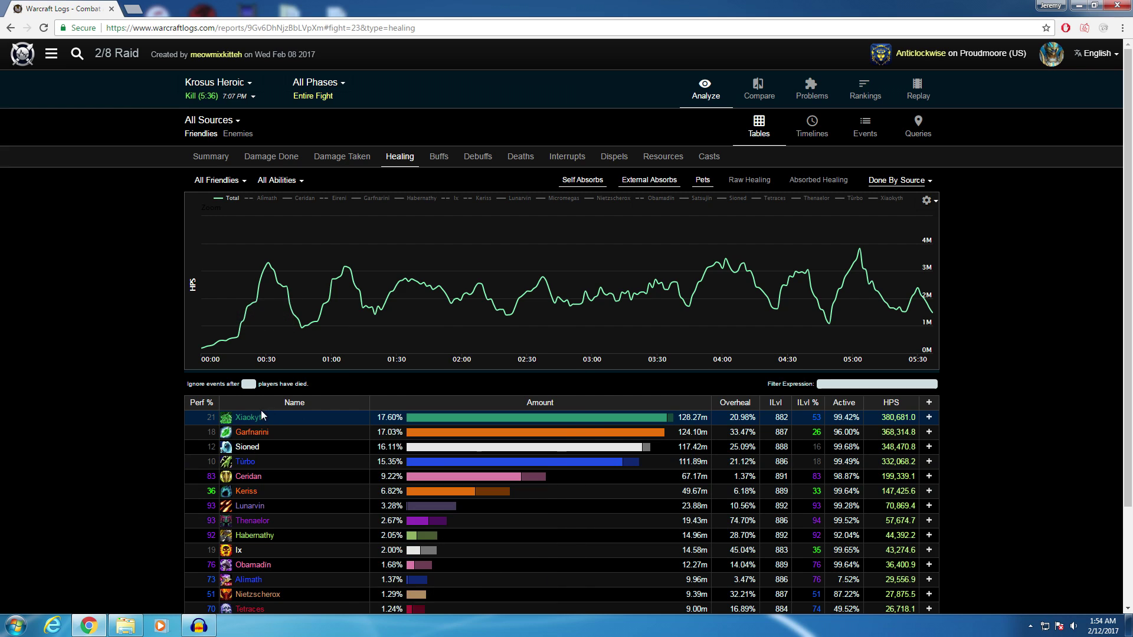
View the buffs gained by the raid and filter them to Obamadïn.
click(439, 156)
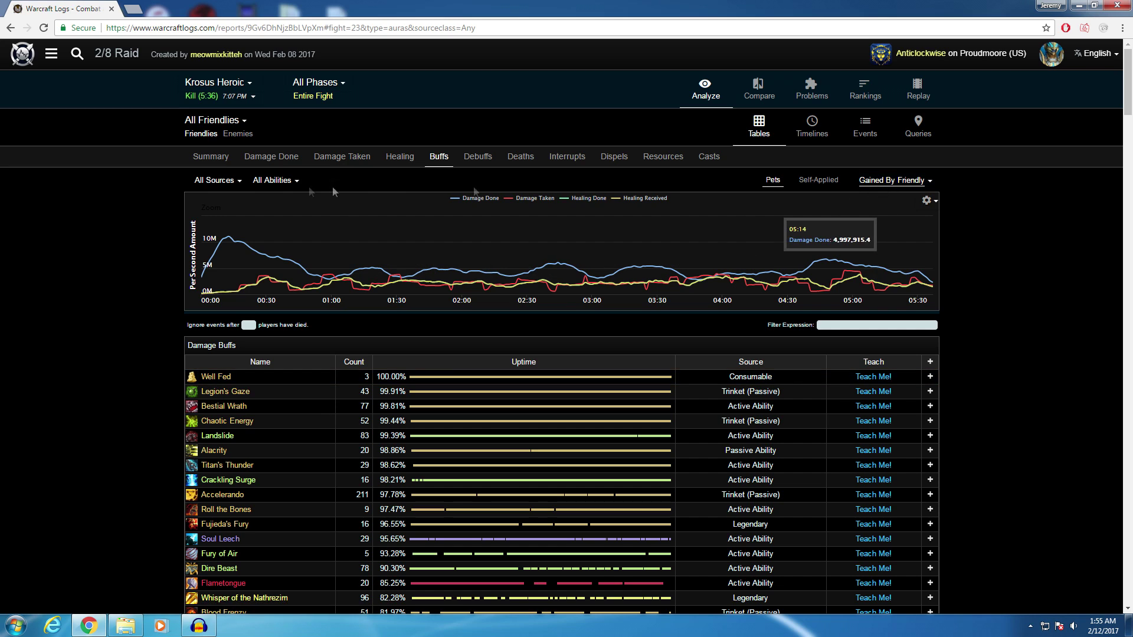
click(210, 187)
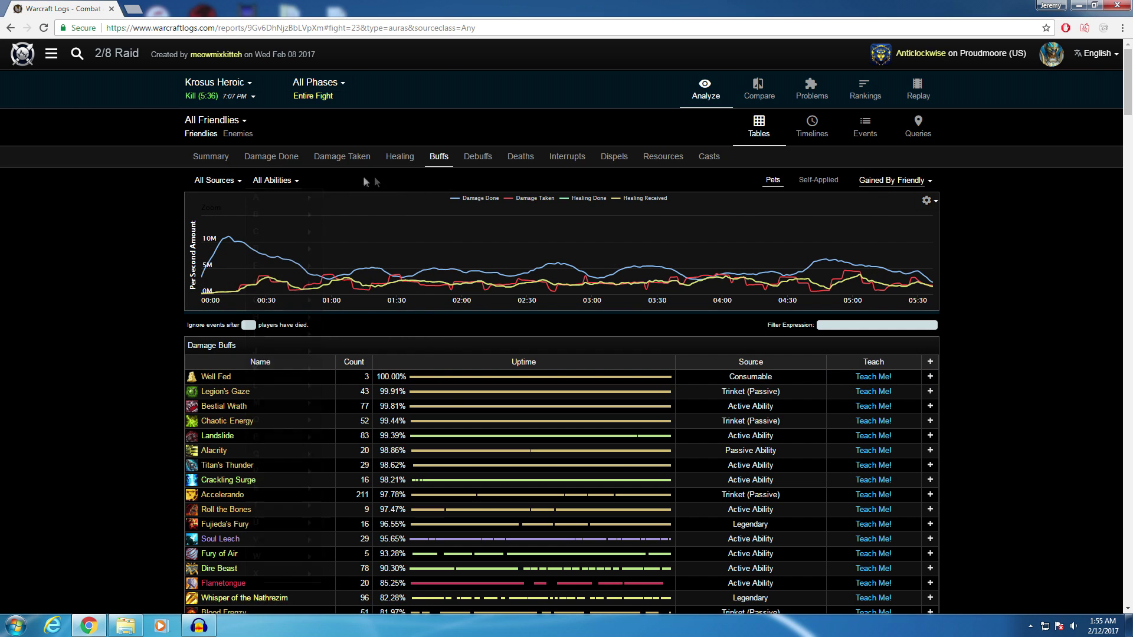
mouse_move(870, 185)
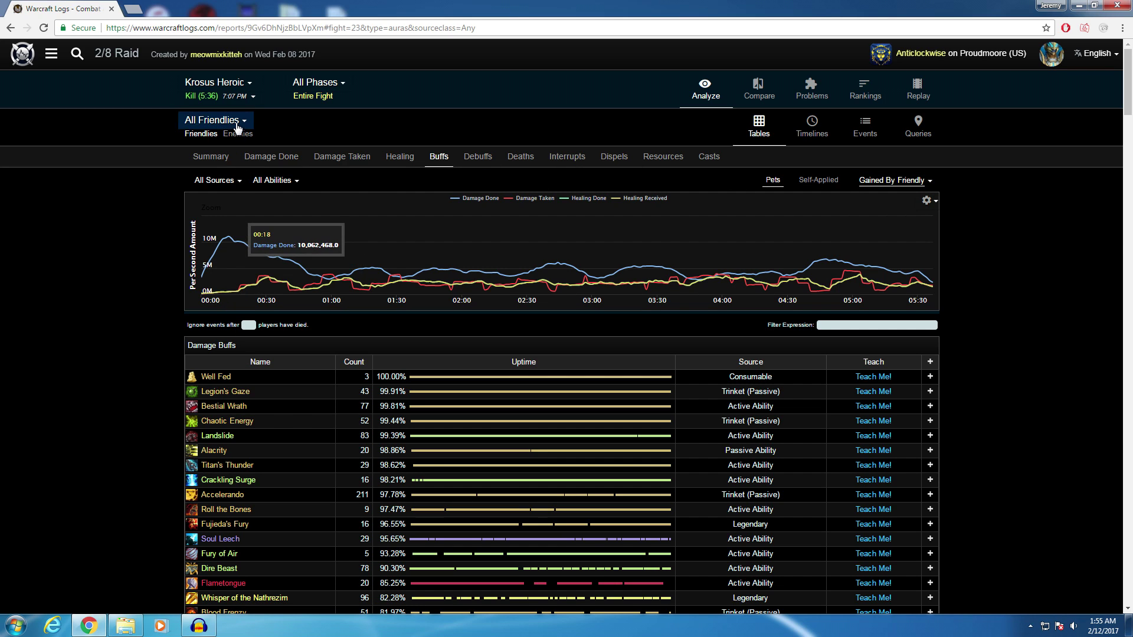
mouse_move(234, 124)
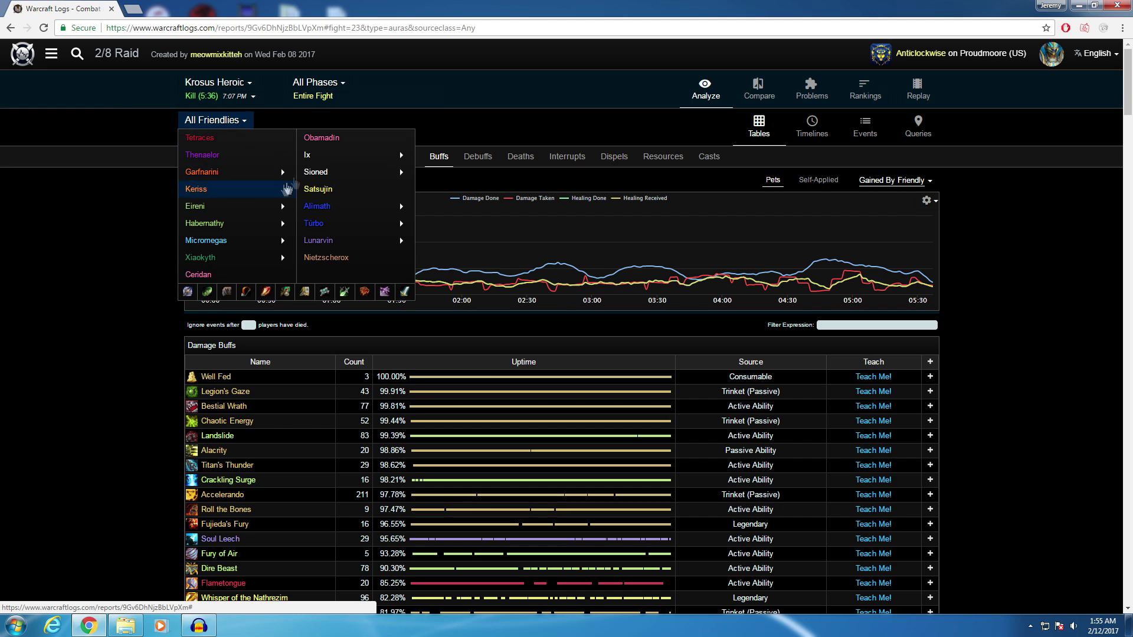
click(360, 139)
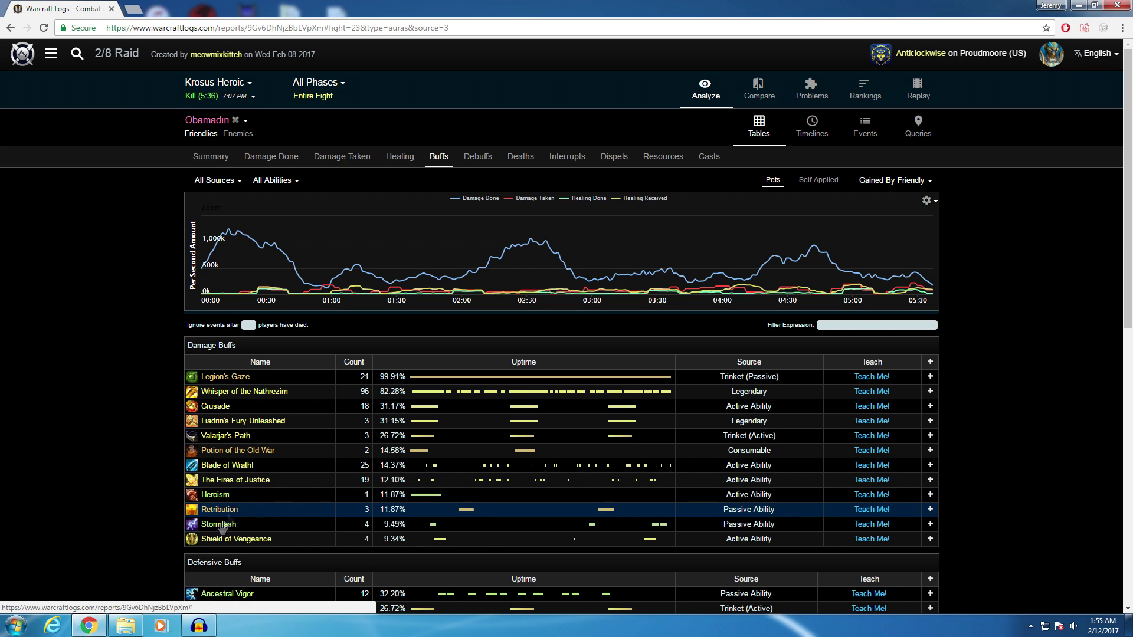
View Obamadïn's debuffs and switch the table to those cast by friendlies.
click(484, 156)
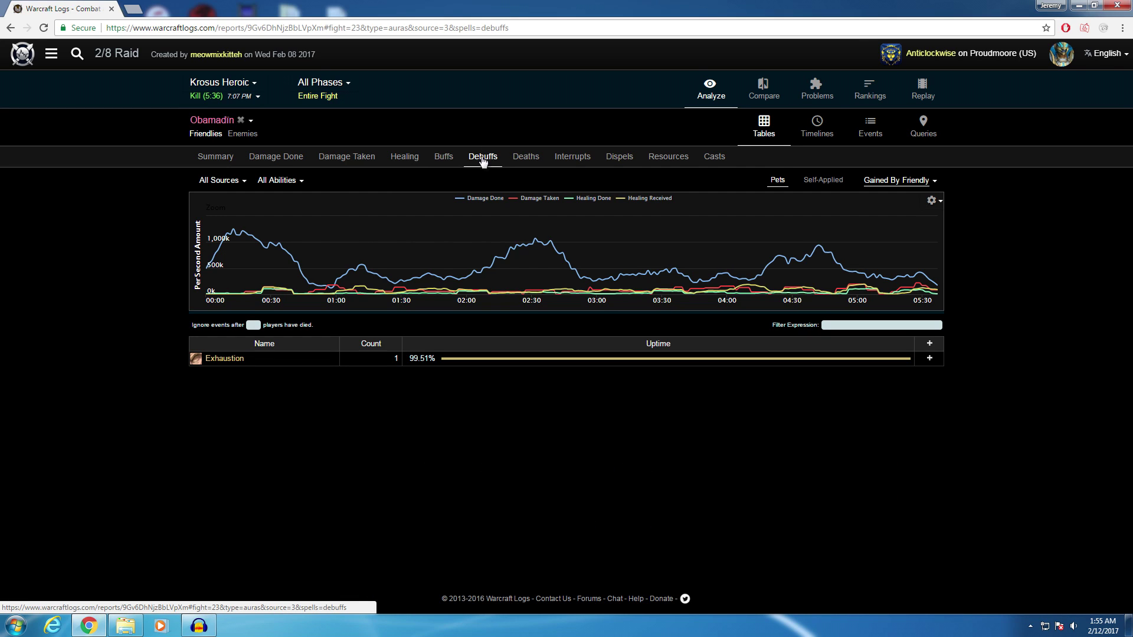
click(918, 183)
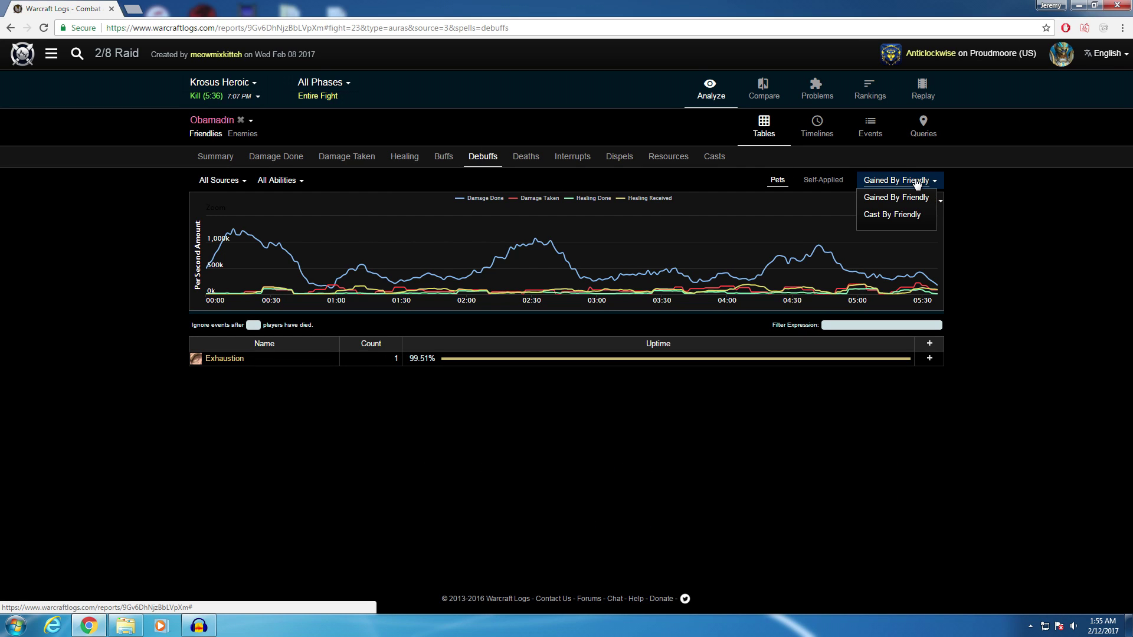
click(902, 215)
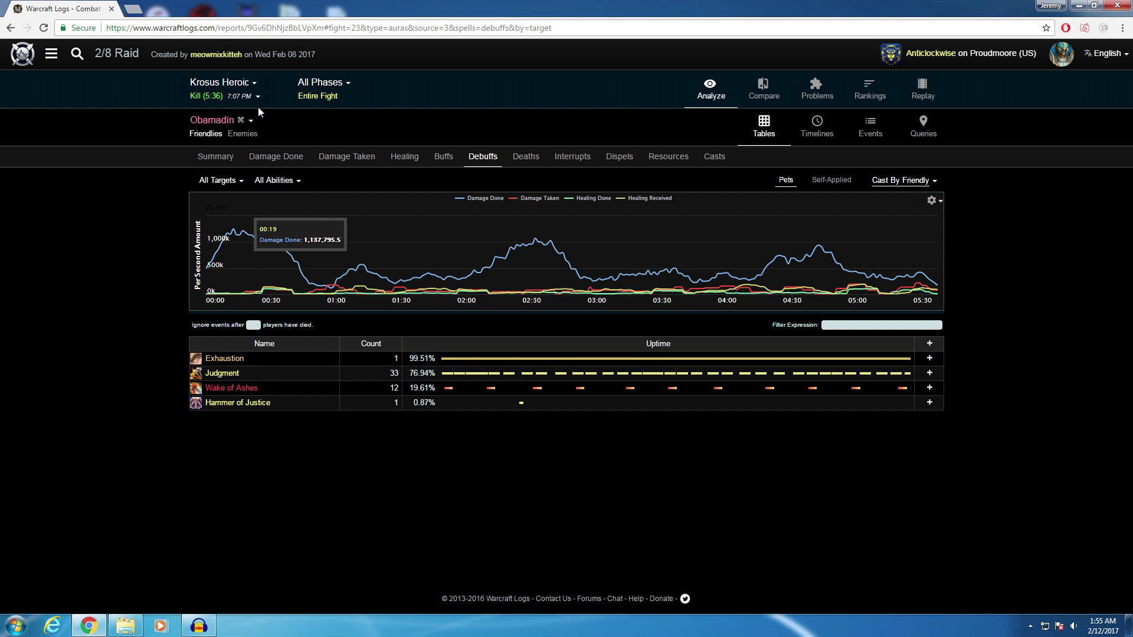
Clear the character filter and inspect the raid's Deaths table, including the damage taken and healing received for the first death.
click(243, 121)
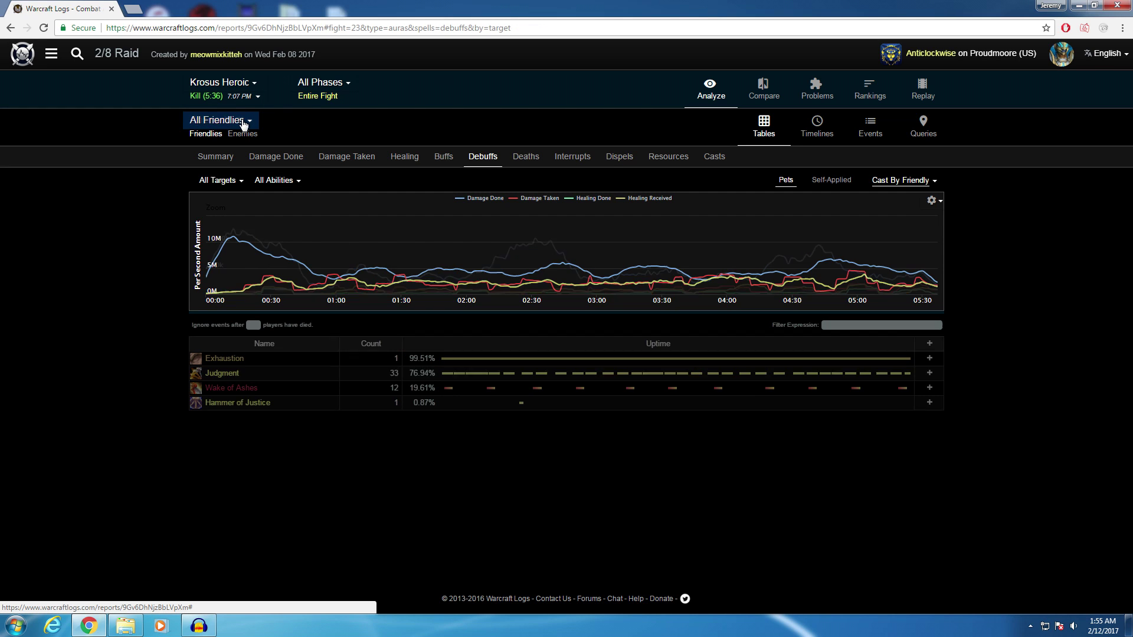
click(526, 157)
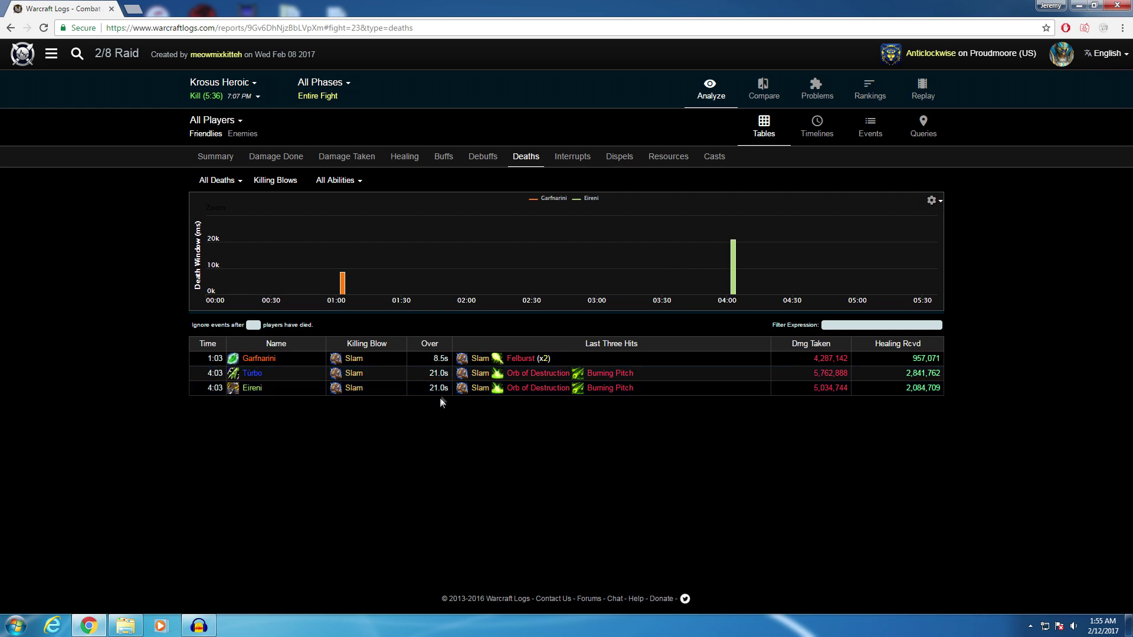
mouse_move(827, 363)
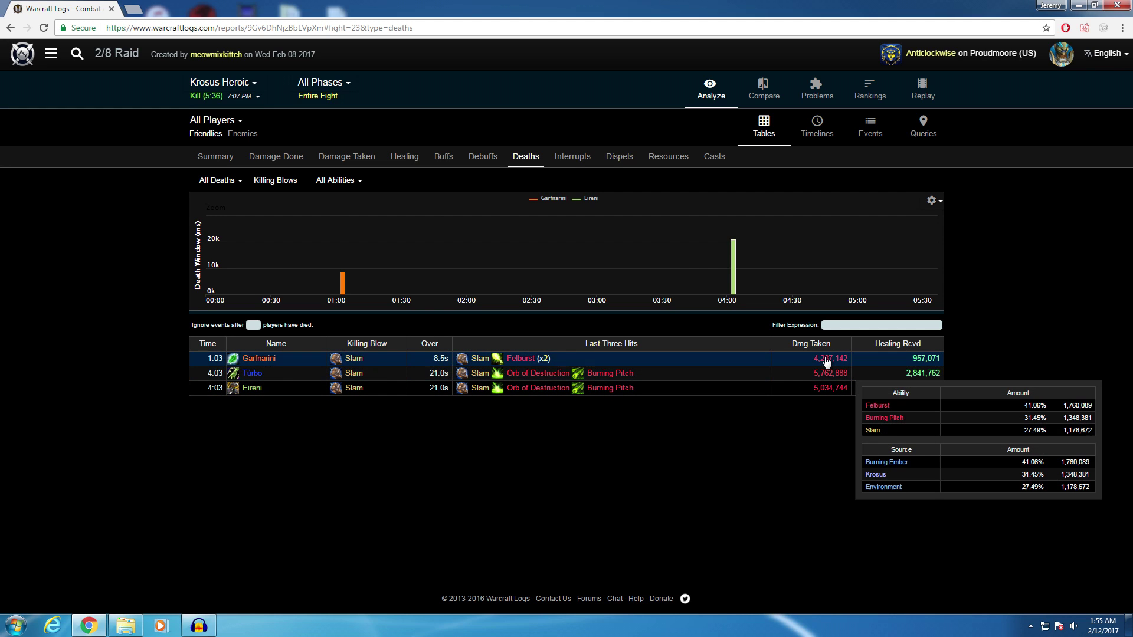
mouse_move(881, 357)
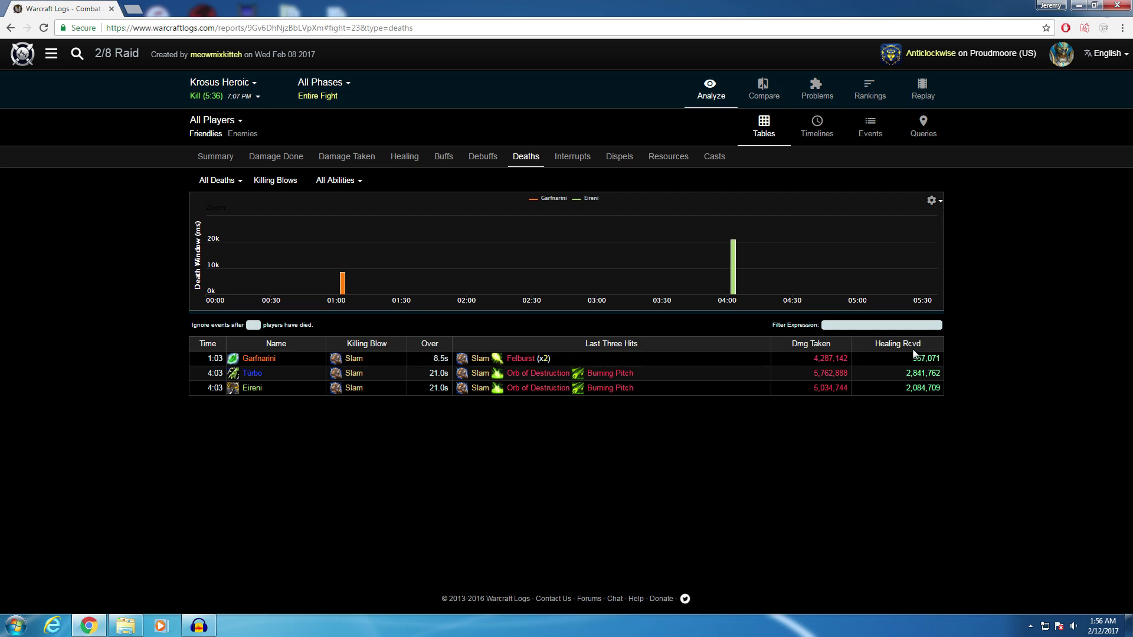
mouse_move(919, 364)
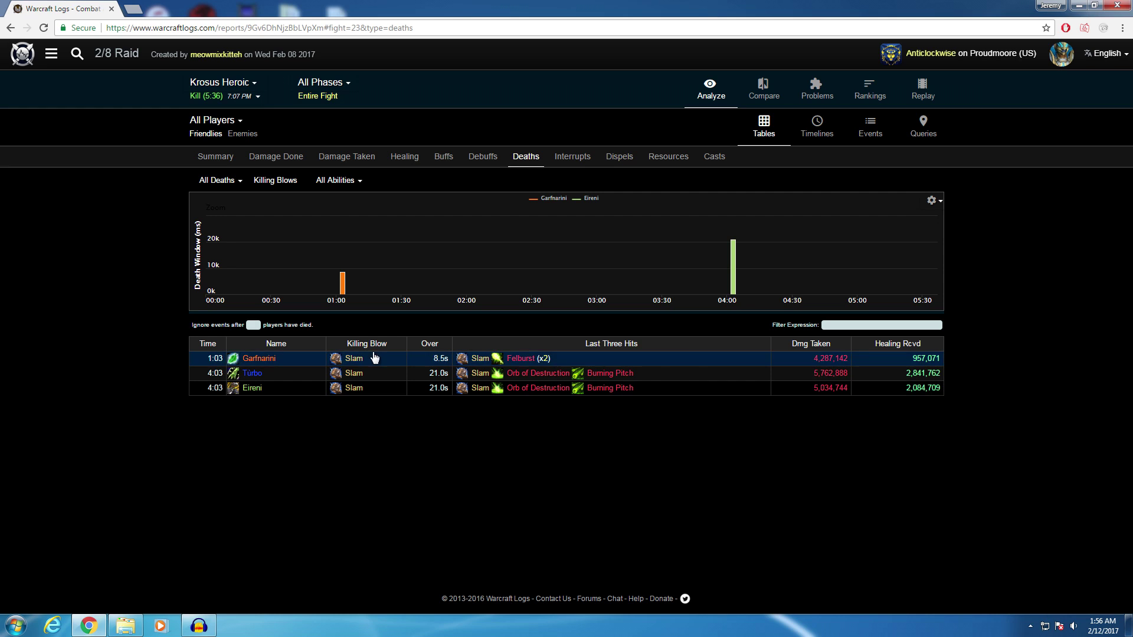
Open Garfnarini's death at 1:03 and read through its hit point graph and event log.
click(268, 360)
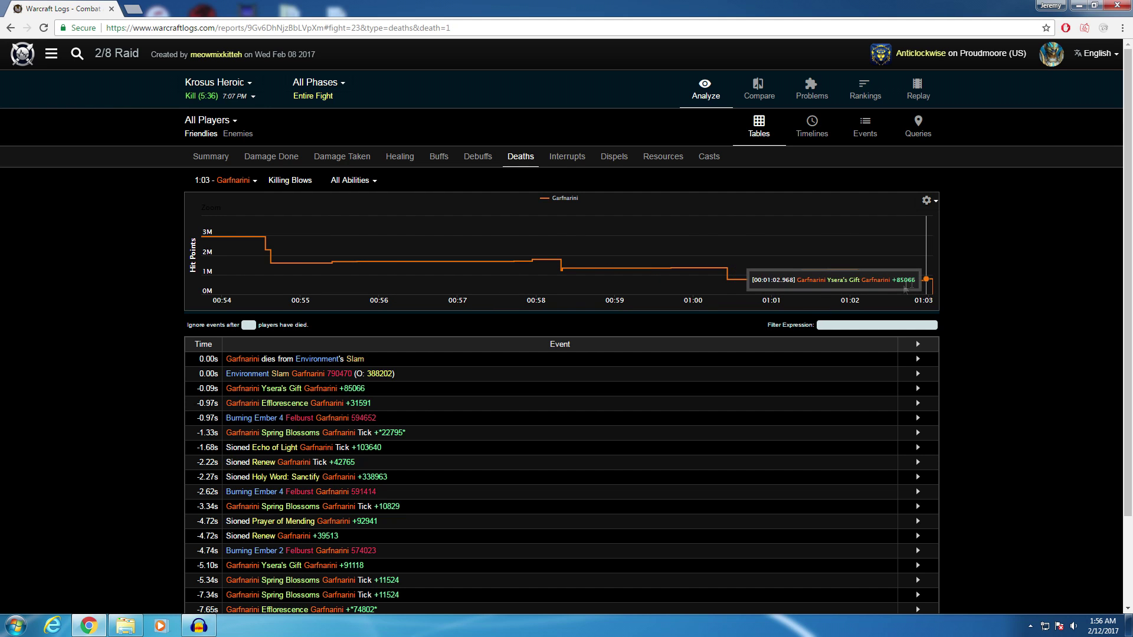
scroll(154, 374, down, 3)
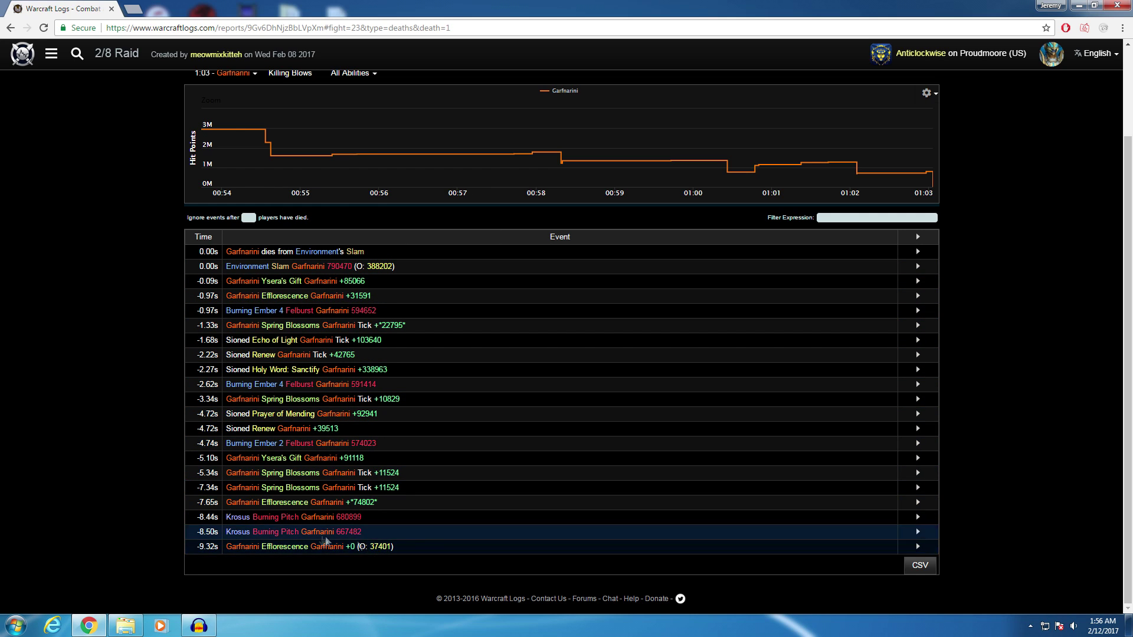
scroll(360, 369, up, 2)
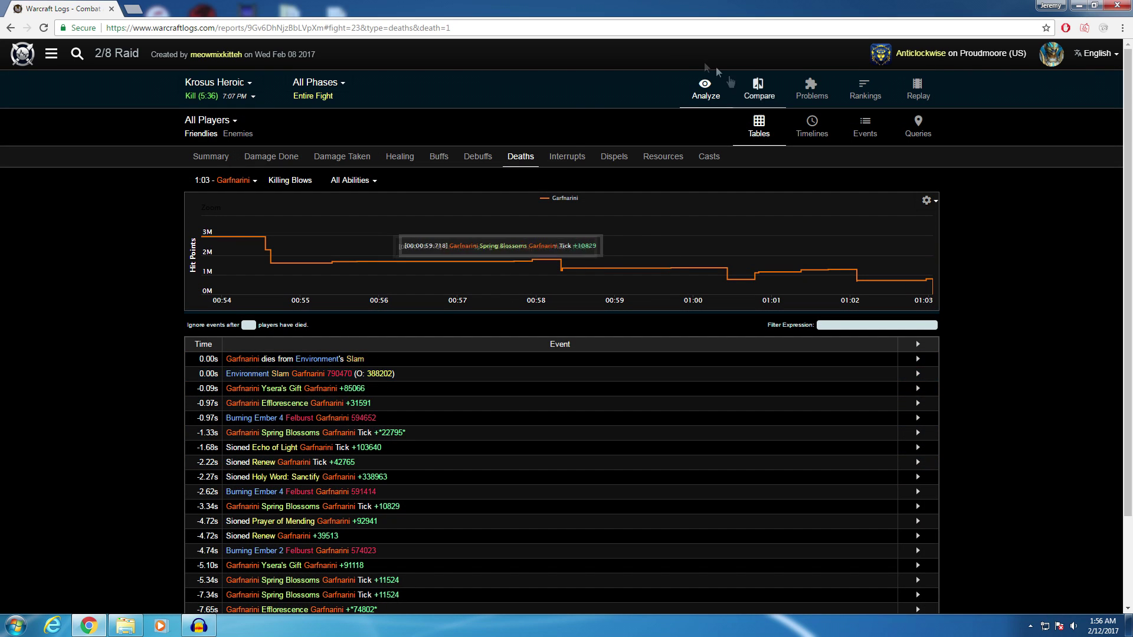
View the raid's Interrupts, Dispels and Resources data, and list the available resource types.
click(571, 157)
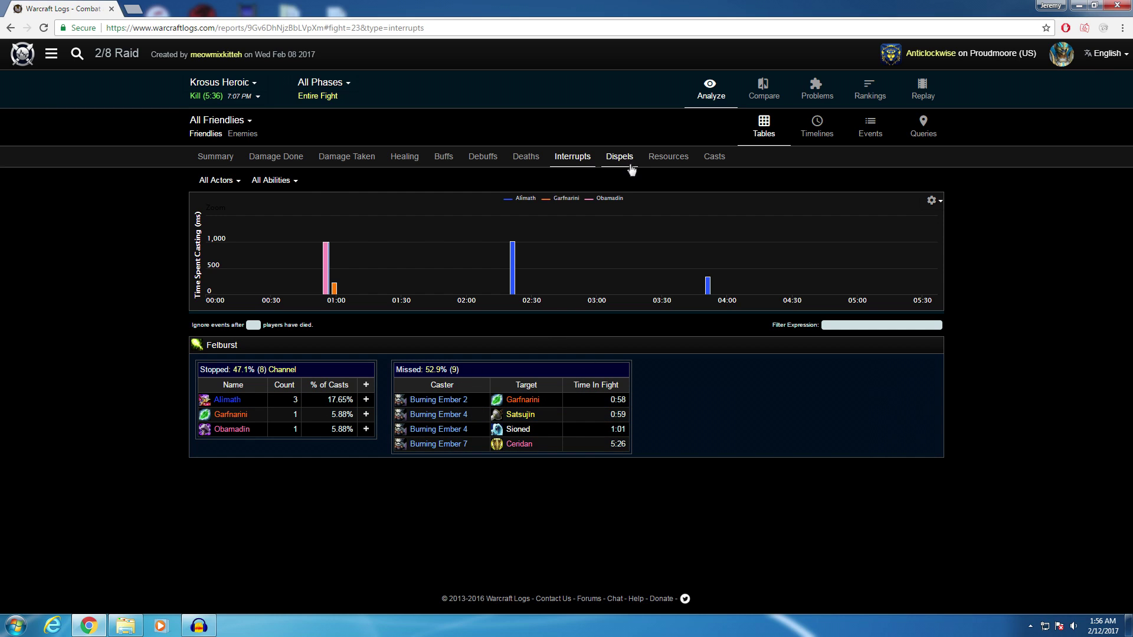
click(620, 158)
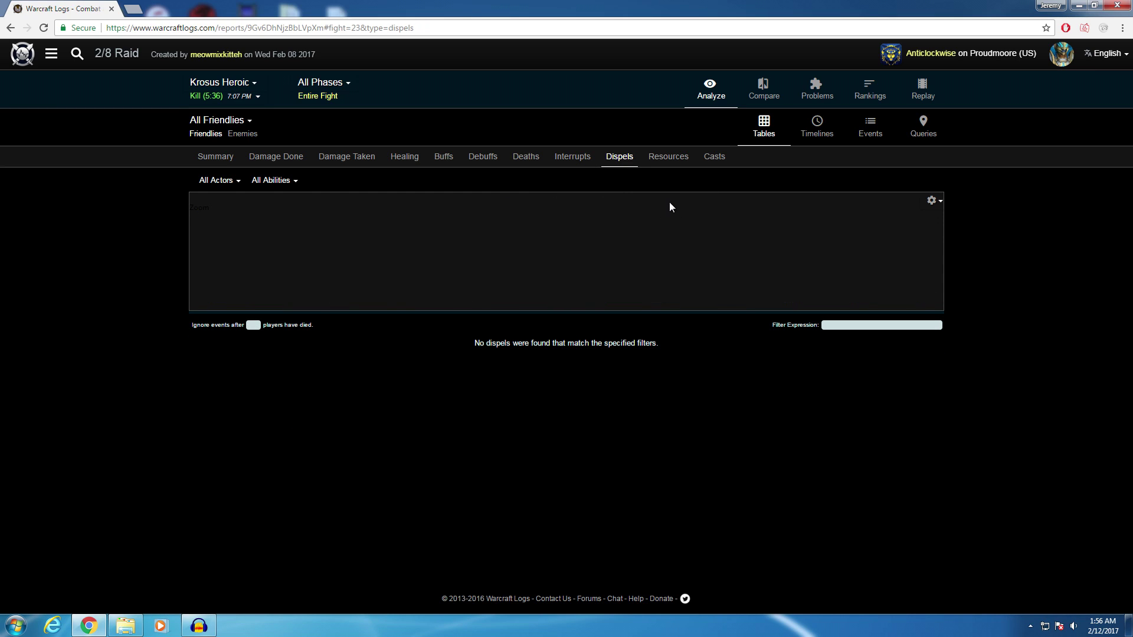
click(660, 162)
click(217, 181)
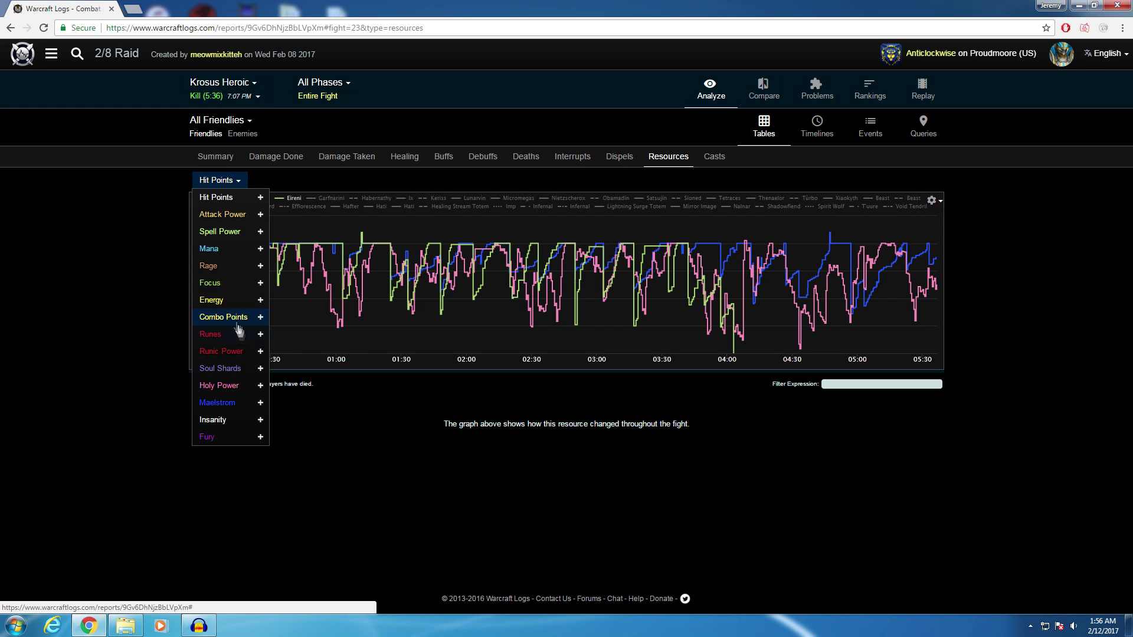
View the raid's Casts table and open Obamadïn's casts broken down by spell.
click(714, 156)
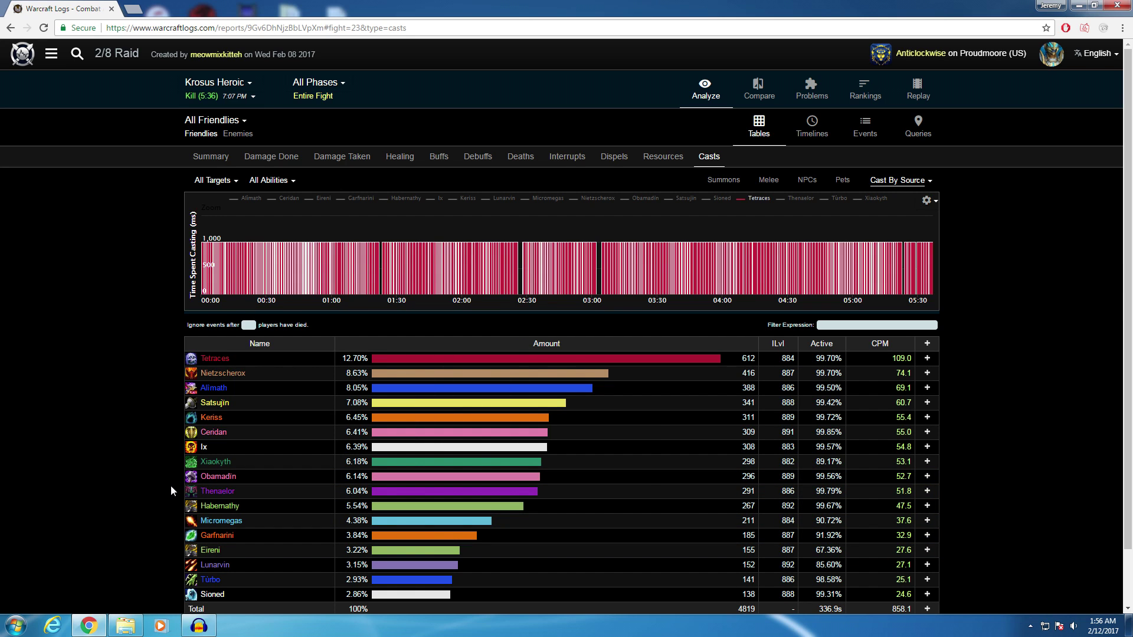
mouse_move(229, 482)
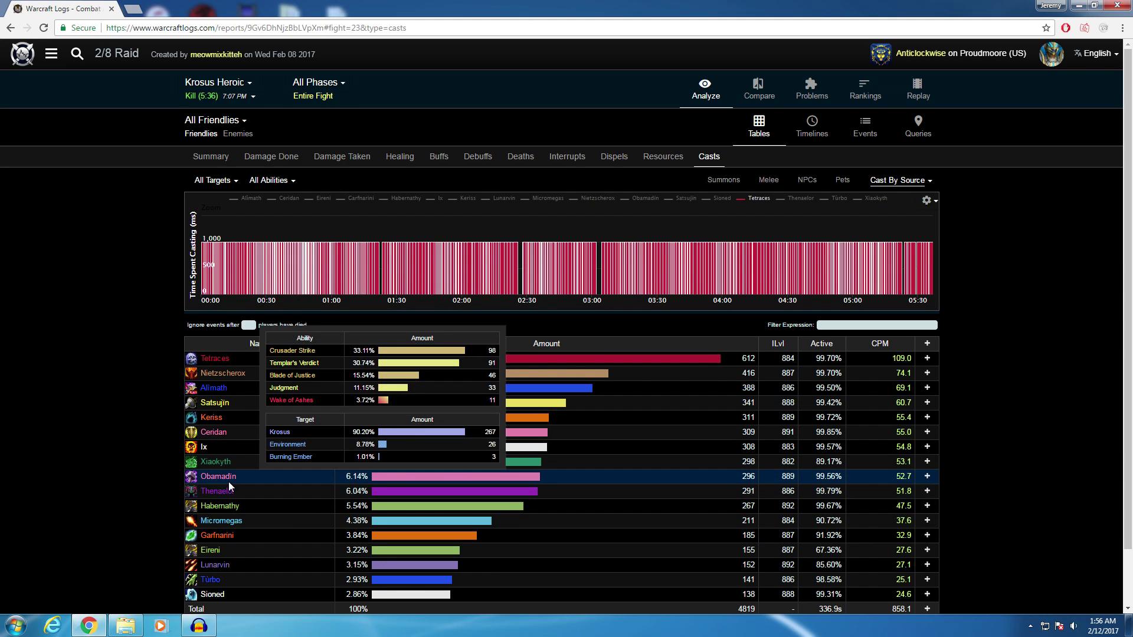
click(224, 480)
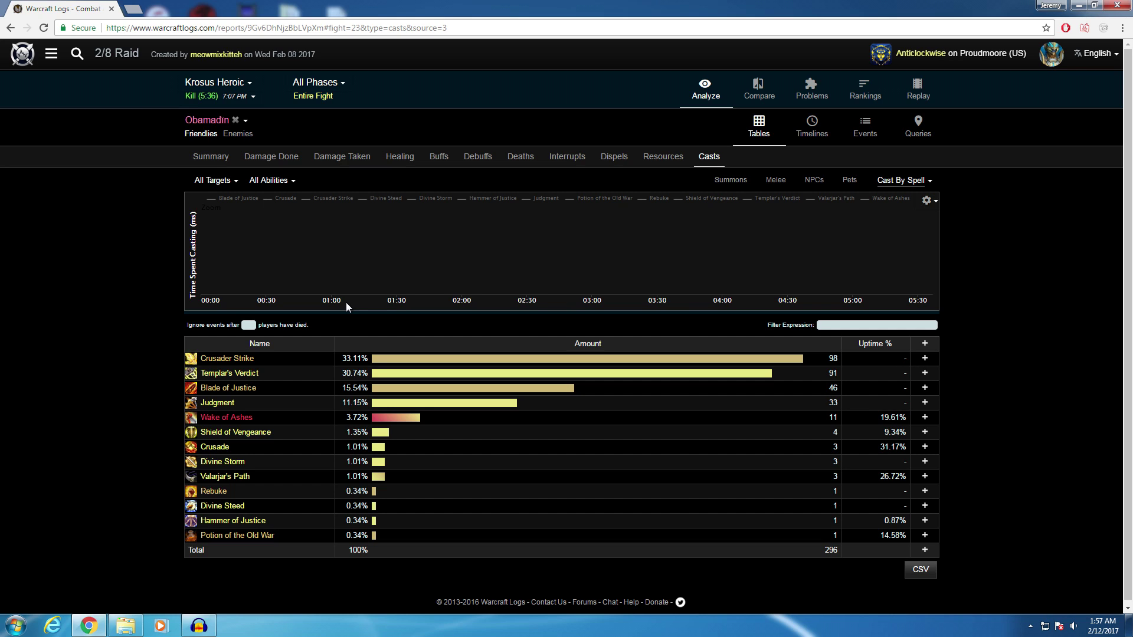
Show all of Obamadïn's spells in the casts graph and zoom it to the section from 1:01 to 2:04.
click(231, 200)
click(289, 199)
click(333, 198)
click(382, 200)
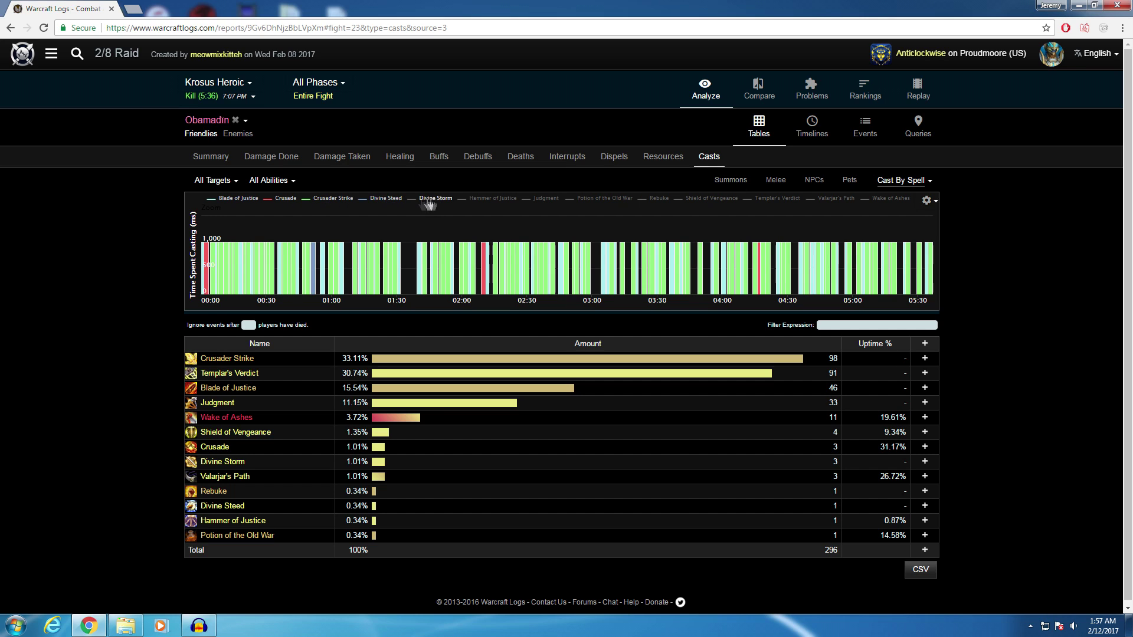
click(436, 199)
click(493, 199)
click(546, 198)
click(585, 200)
click(659, 199)
click(711, 199)
click(778, 201)
click(836, 199)
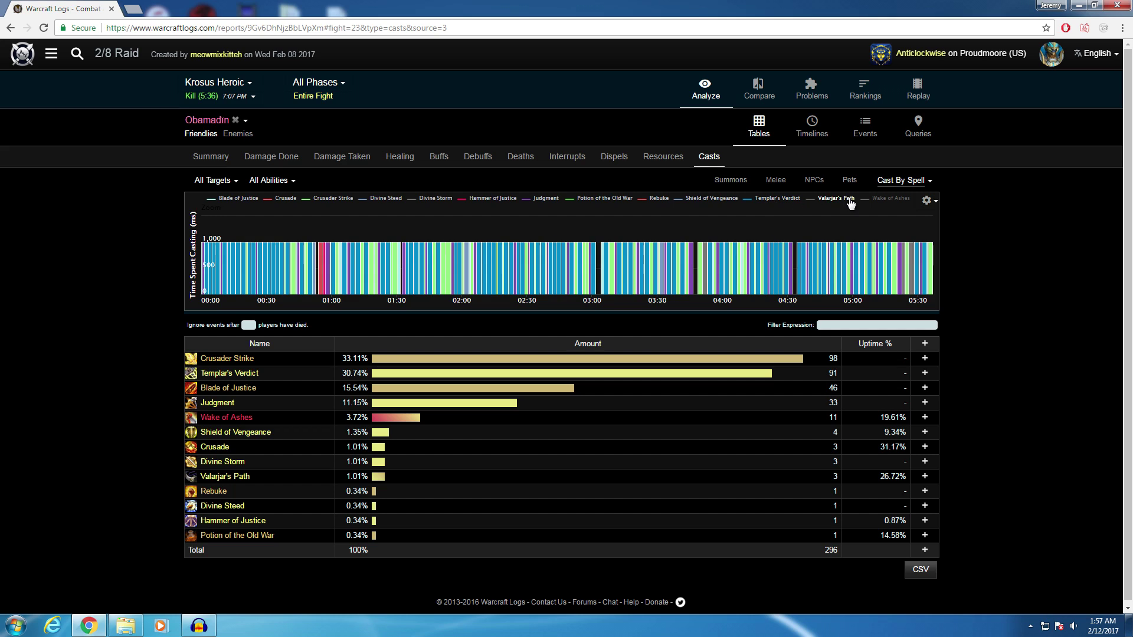
click(893, 197)
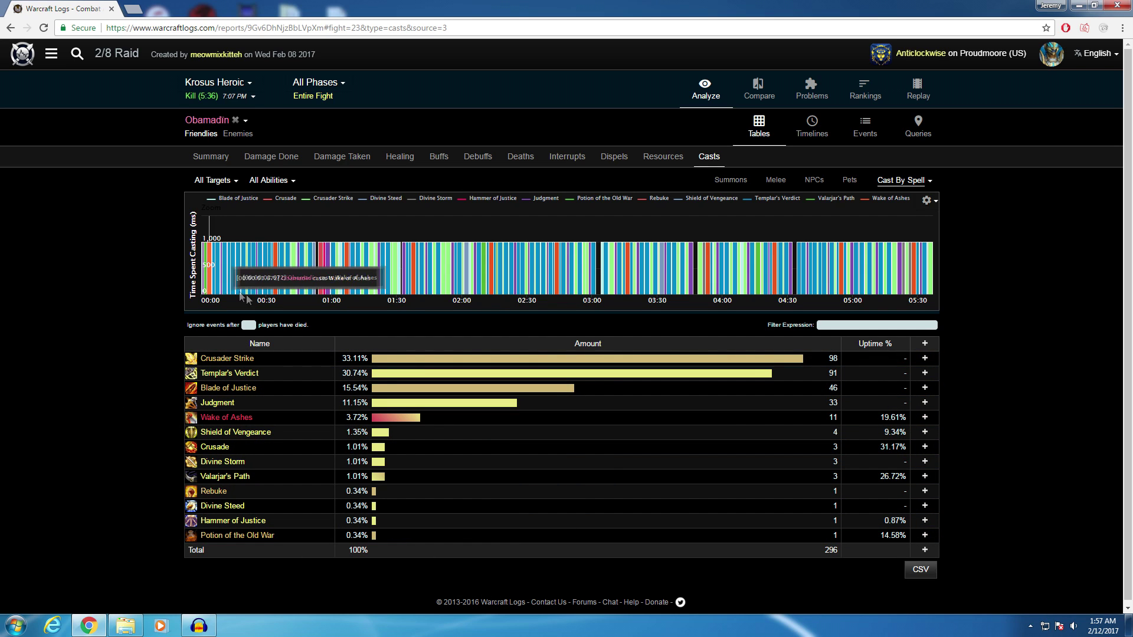
click(338, 303)
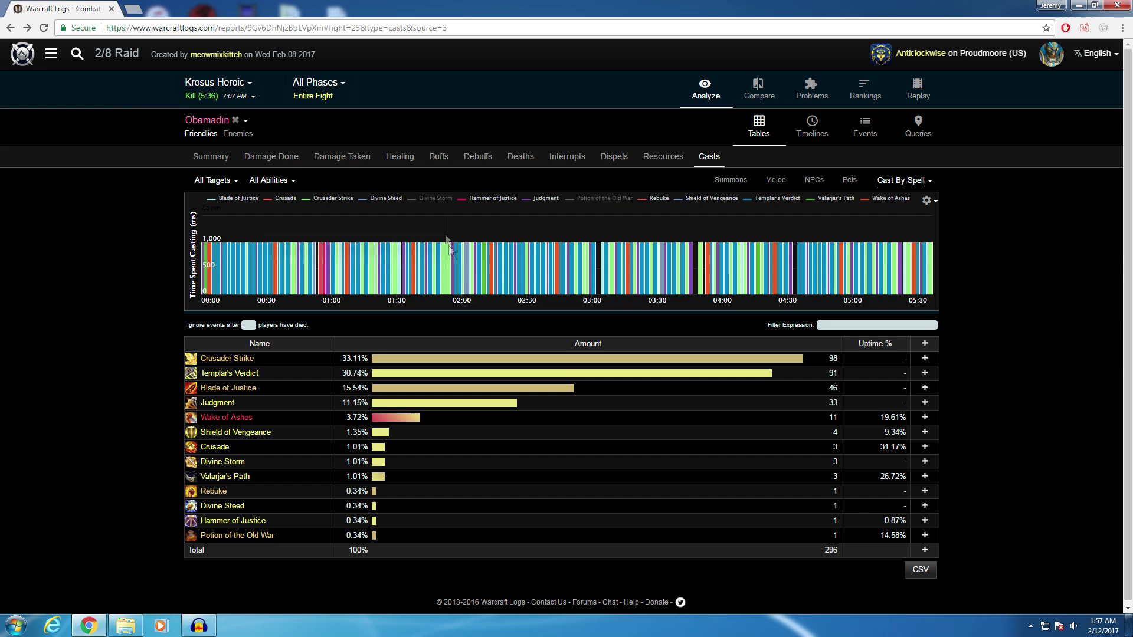
drag(472, 287, 335, 286)
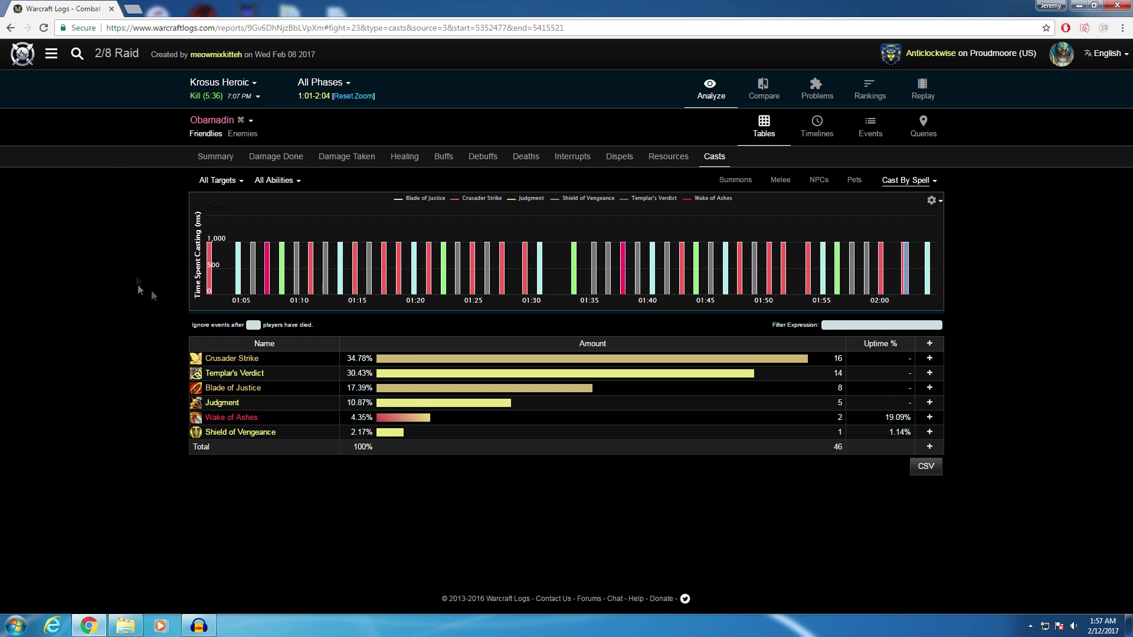
Open the comparison page for the Krosus fight and review the manual report comparison and two-player comparison options.
click(777, 94)
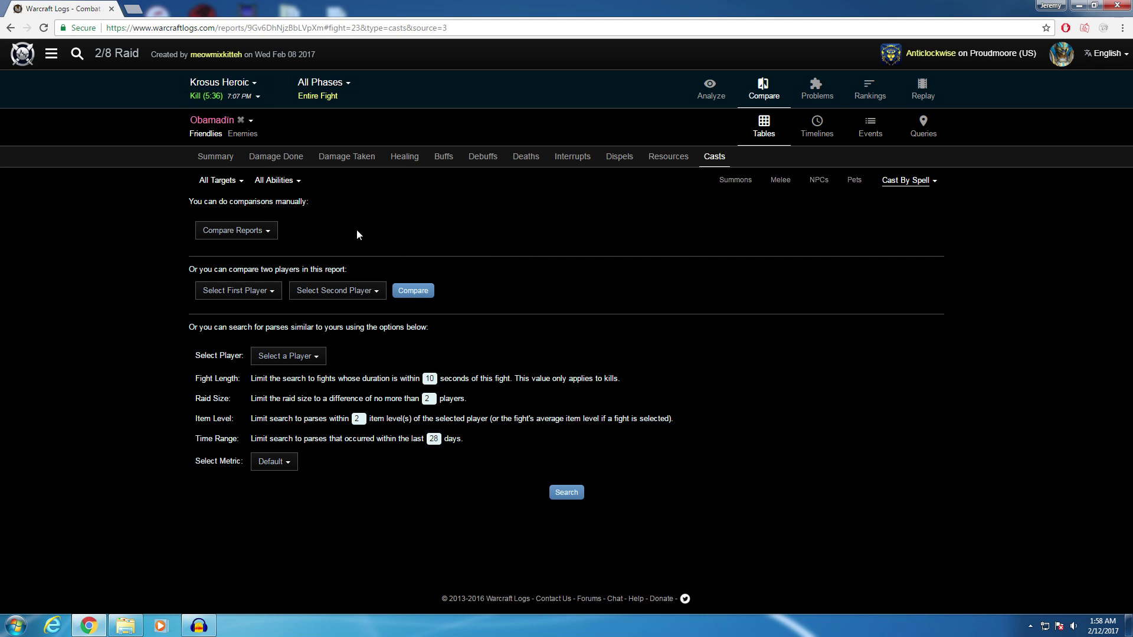
click(263, 229)
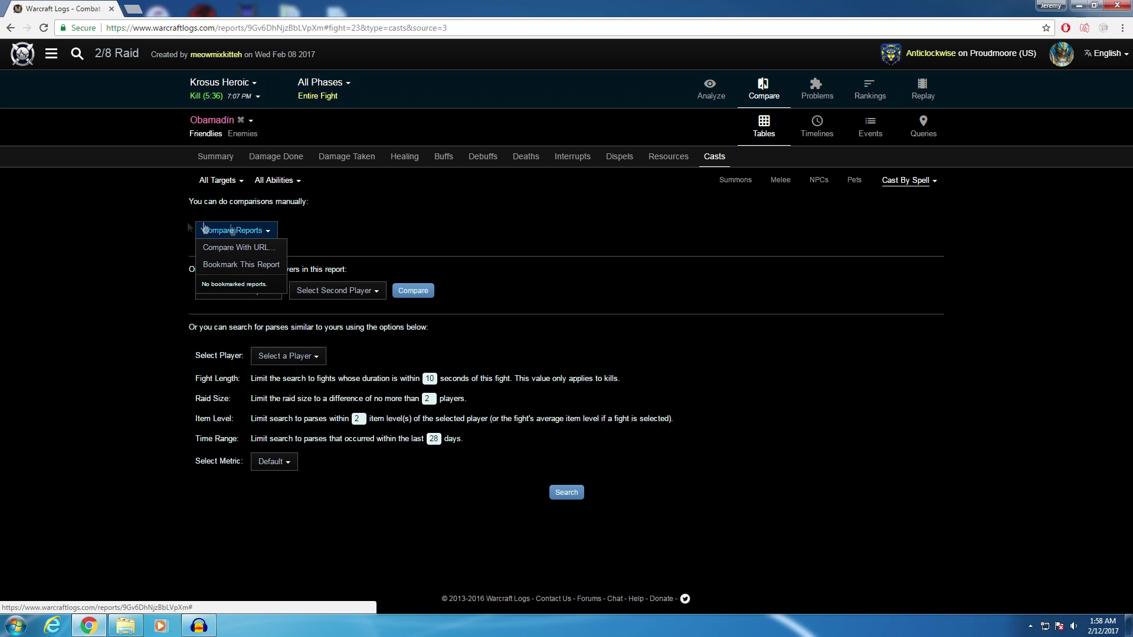
click(49, 55)
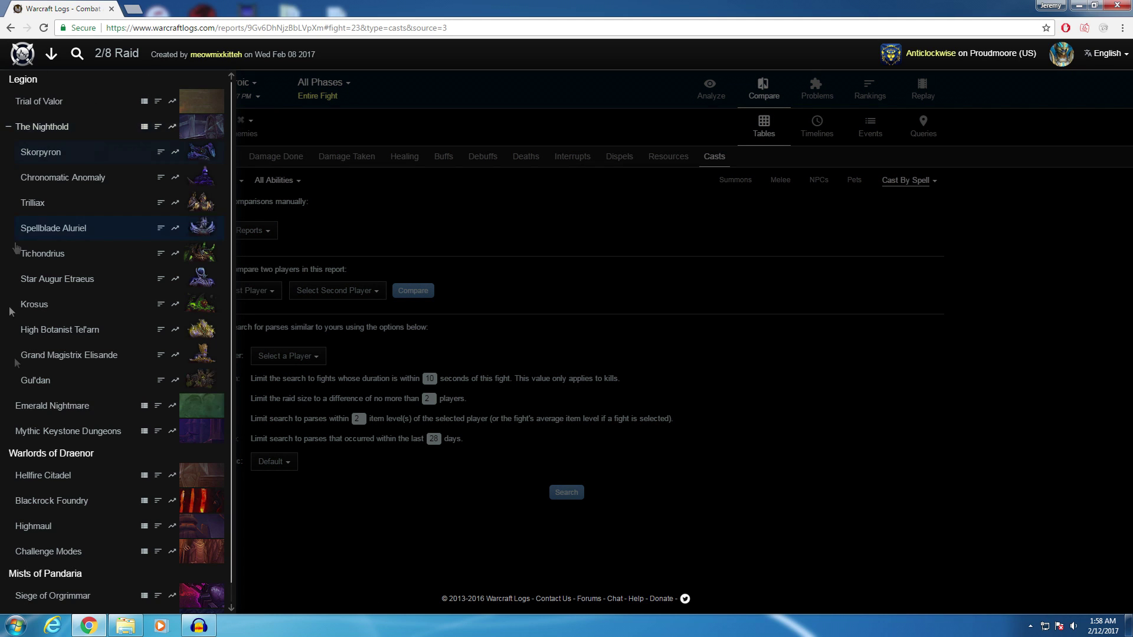
click(52, 56)
drag(203, 270, 368, 277)
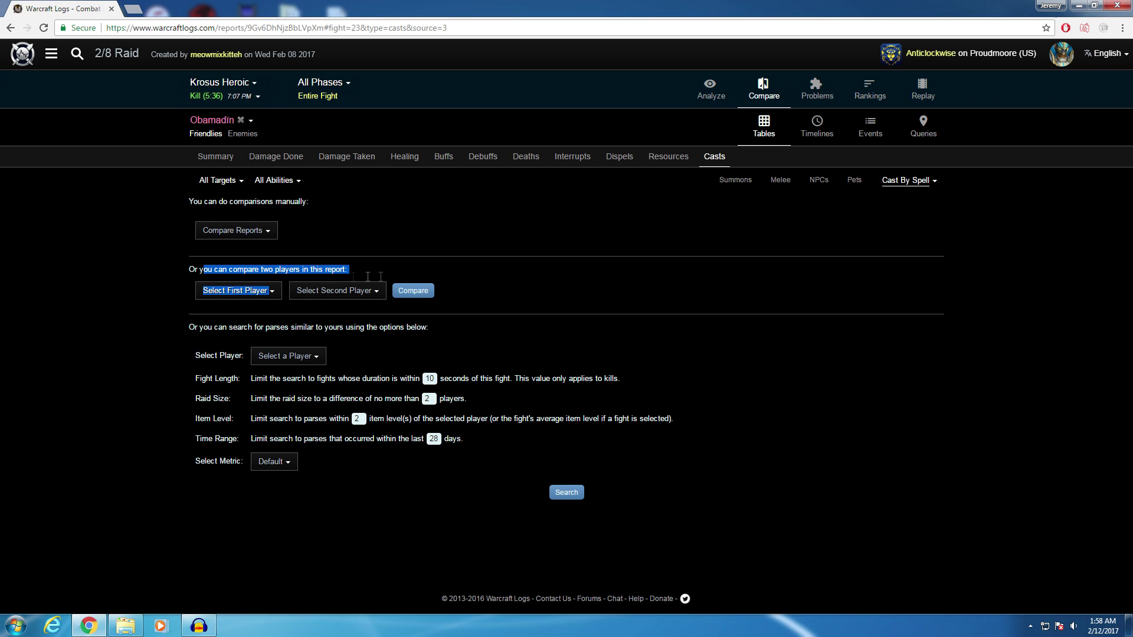
click(506, 288)
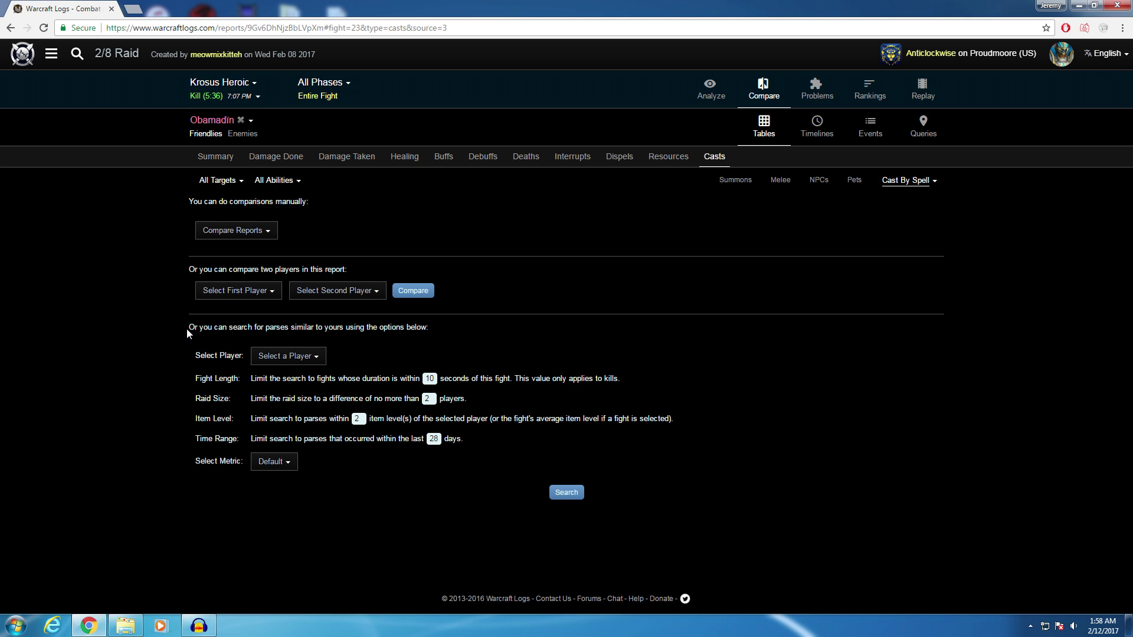
Review the search for similar parses and select Obamadïn as its player.
drag(186, 325, 677, 481)
click(419, 471)
drag(361, 460, 196, 339)
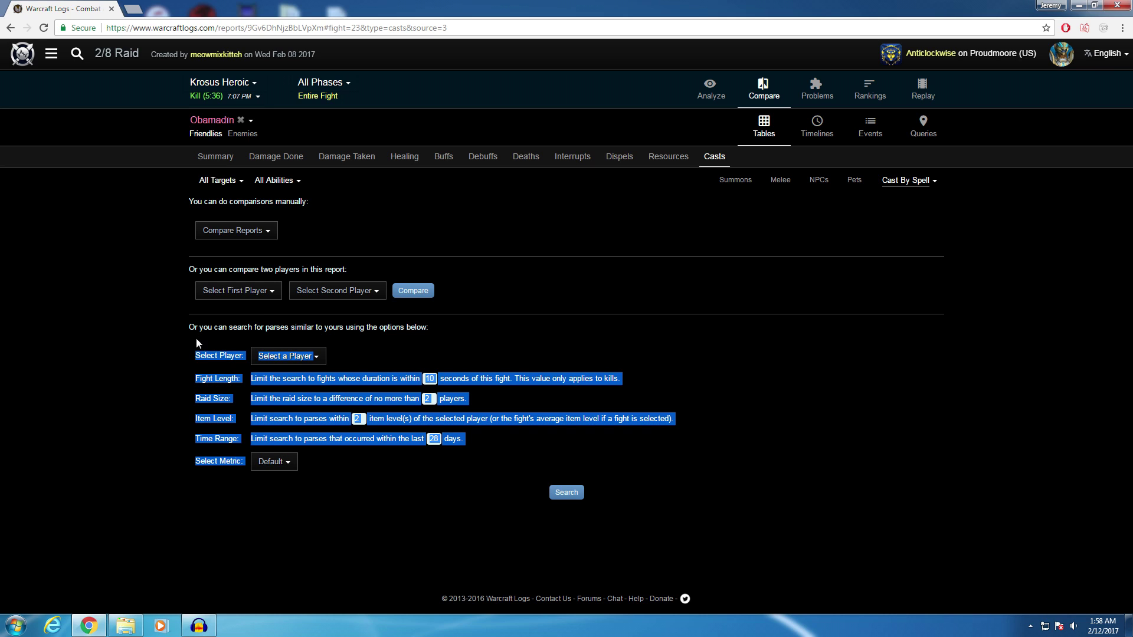
click(292, 388)
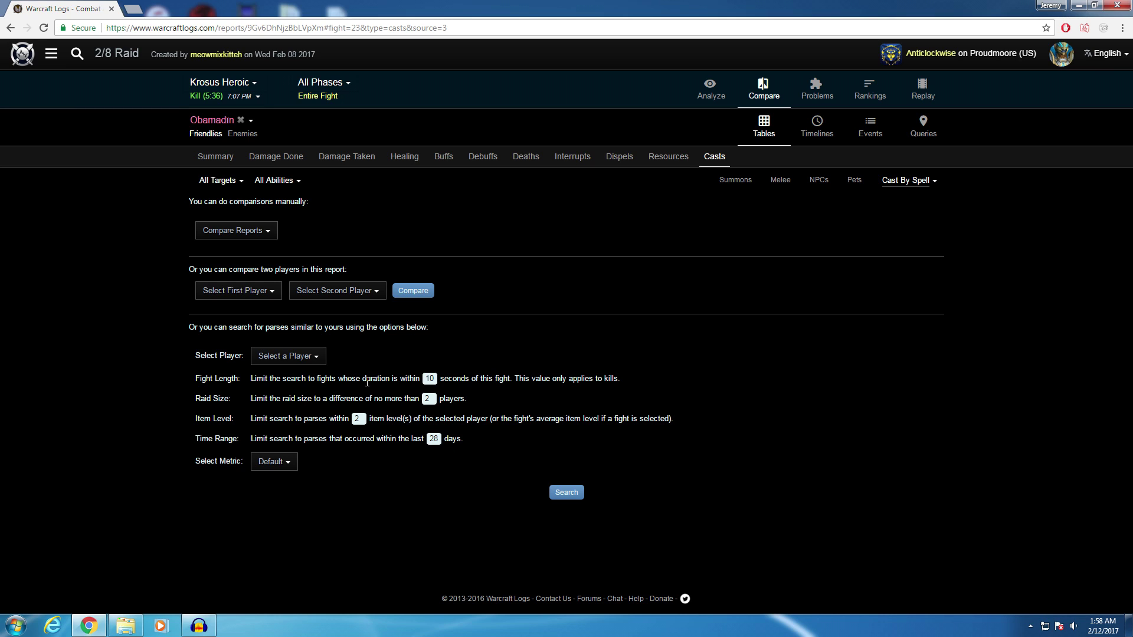
click(319, 357)
click(388, 381)
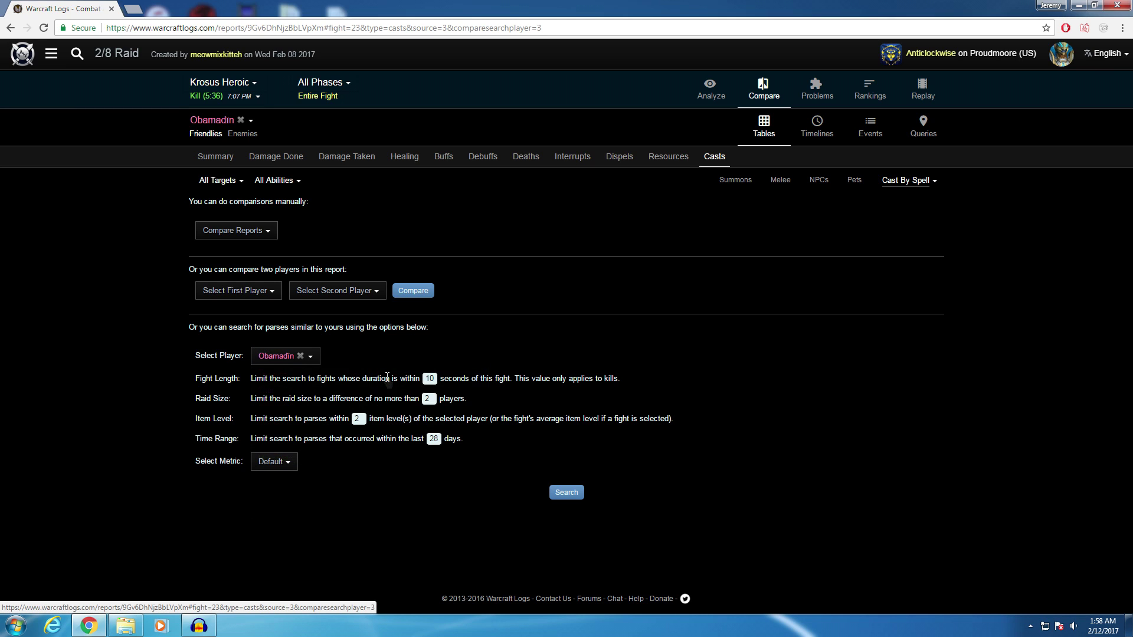
Read through the raid size, item level and time range limits of the parse search, and choose the Default metric.
drag(279, 378, 248, 463)
click(304, 400)
drag(207, 399, 568, 405)
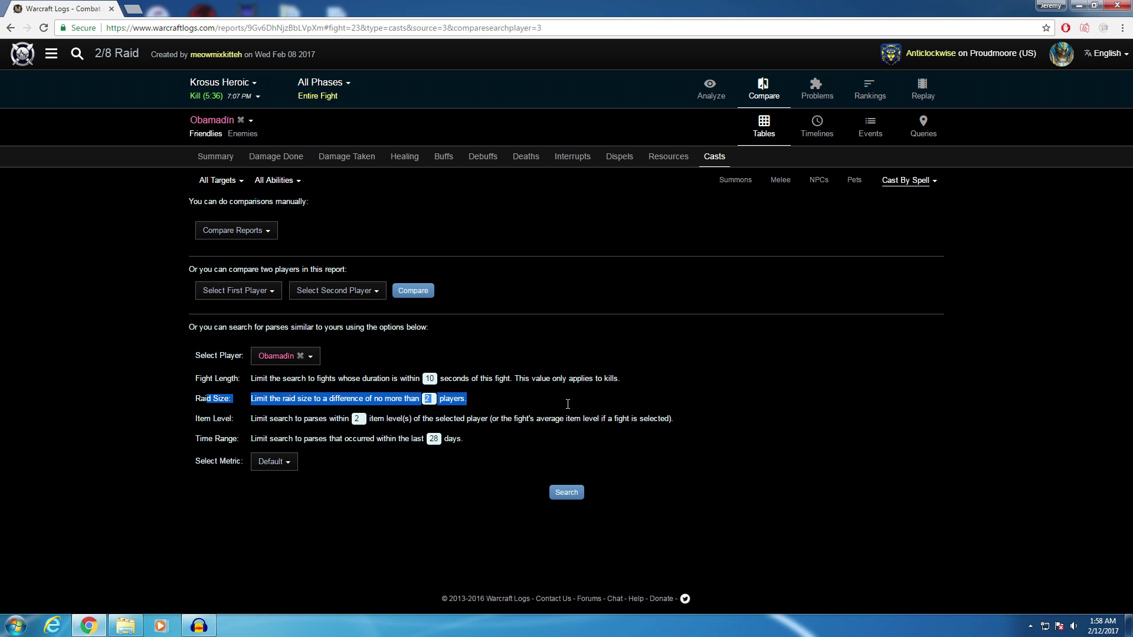
click(314, 395)
drag(198, 427, 376, 423)
click(215, 436)
drag(189, 436, 568, 442)
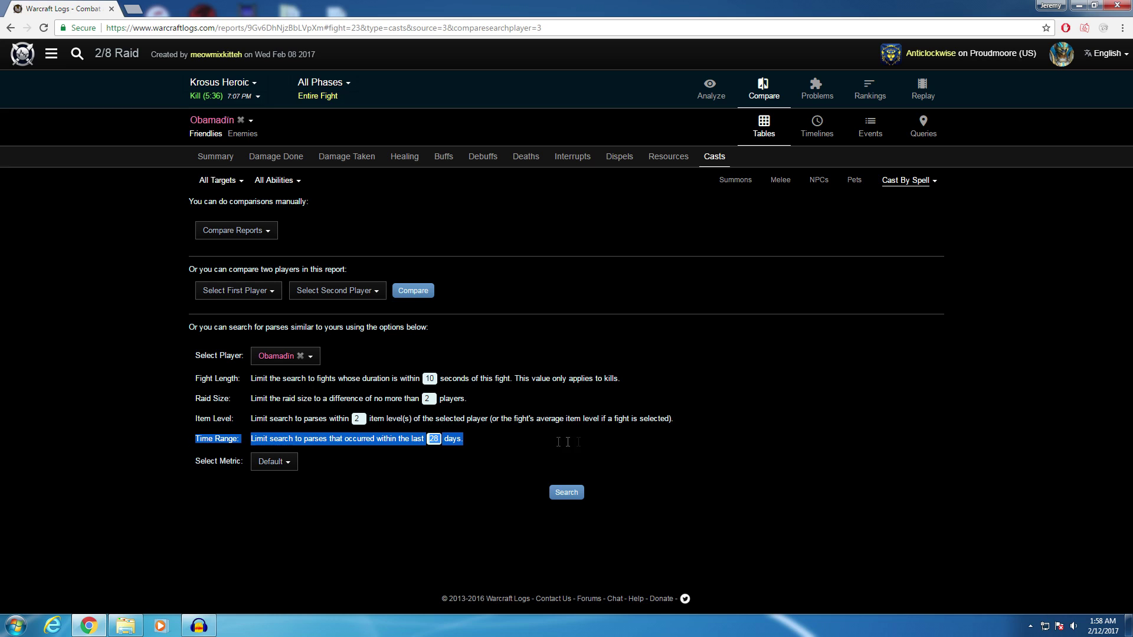
click(434, 488)
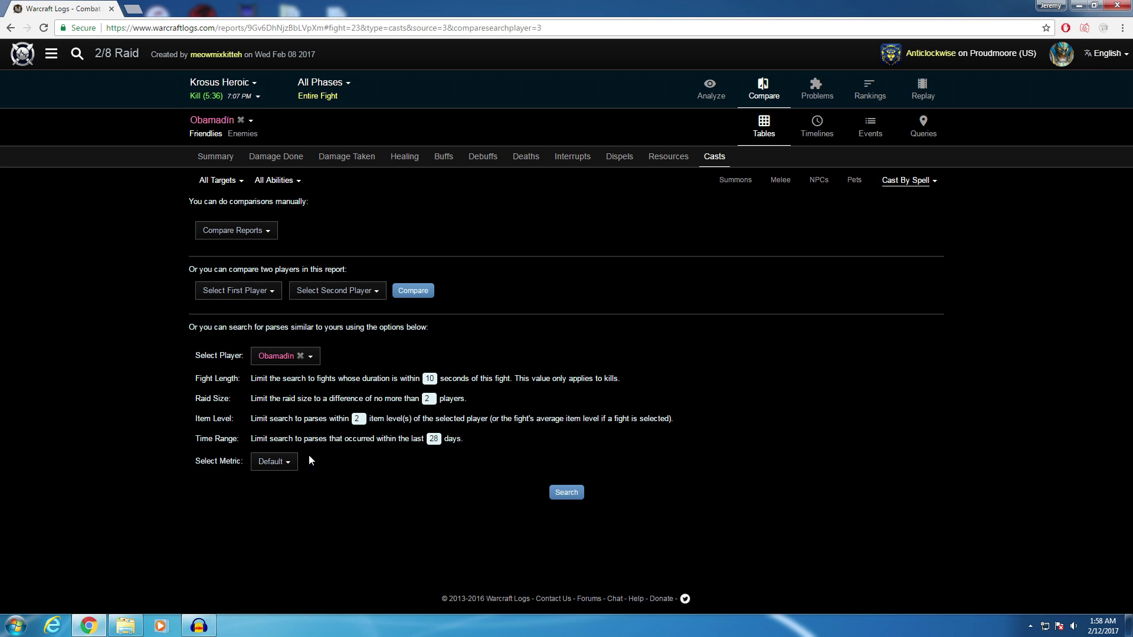
click(277, 462)
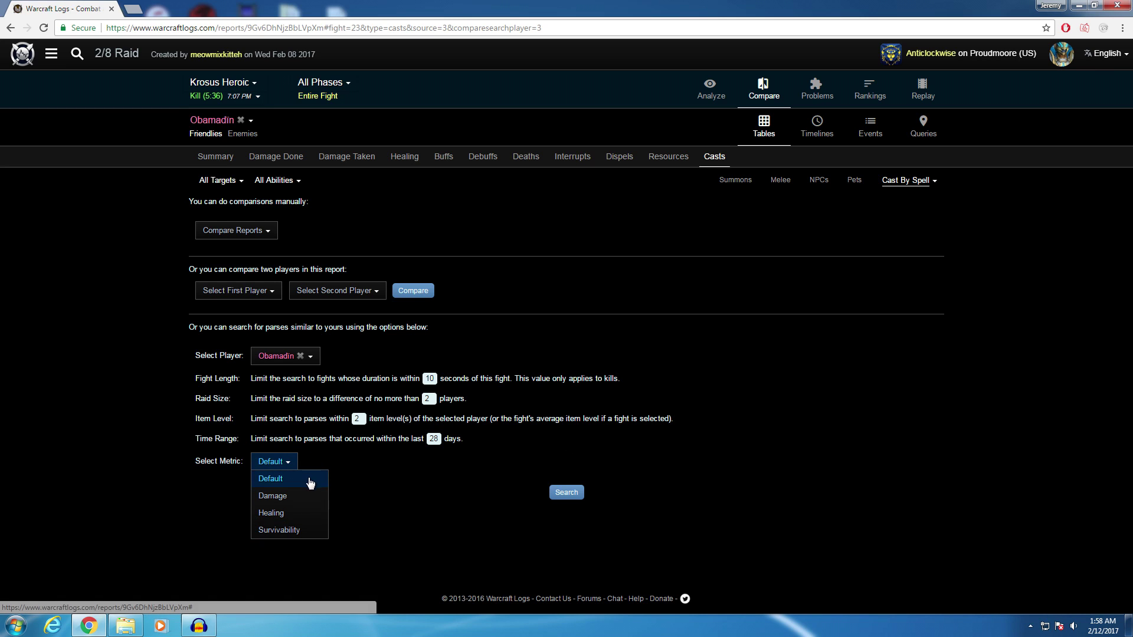
click(311, 483)
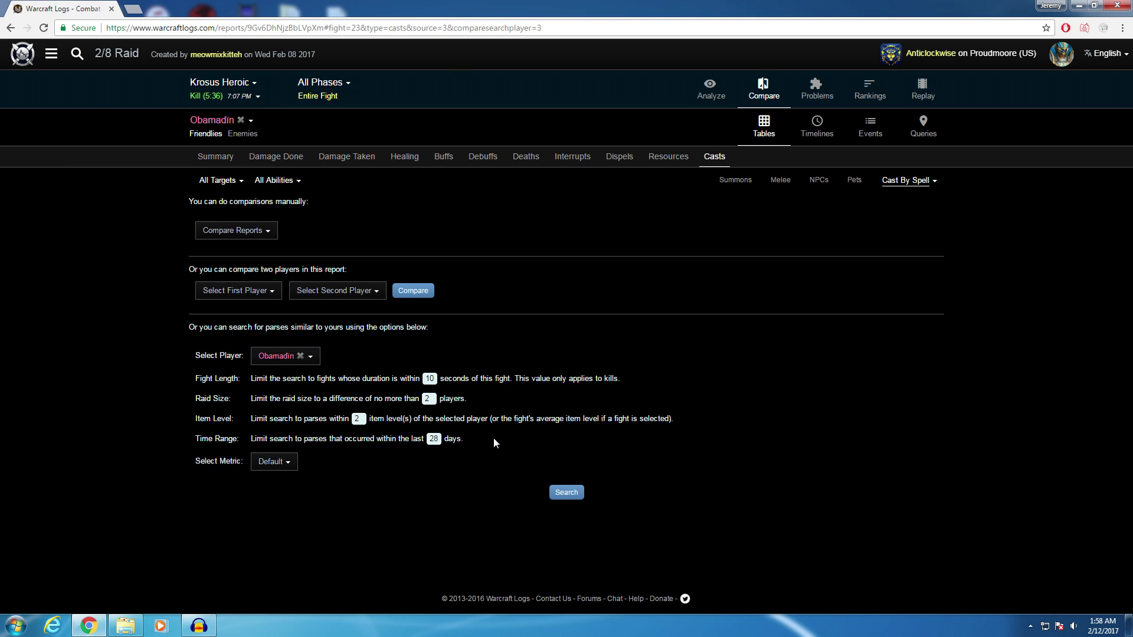
View the fight's Problems page and read the potion use, healthstone and healing tonic use, and slow deaths sections.
click(808, 98)
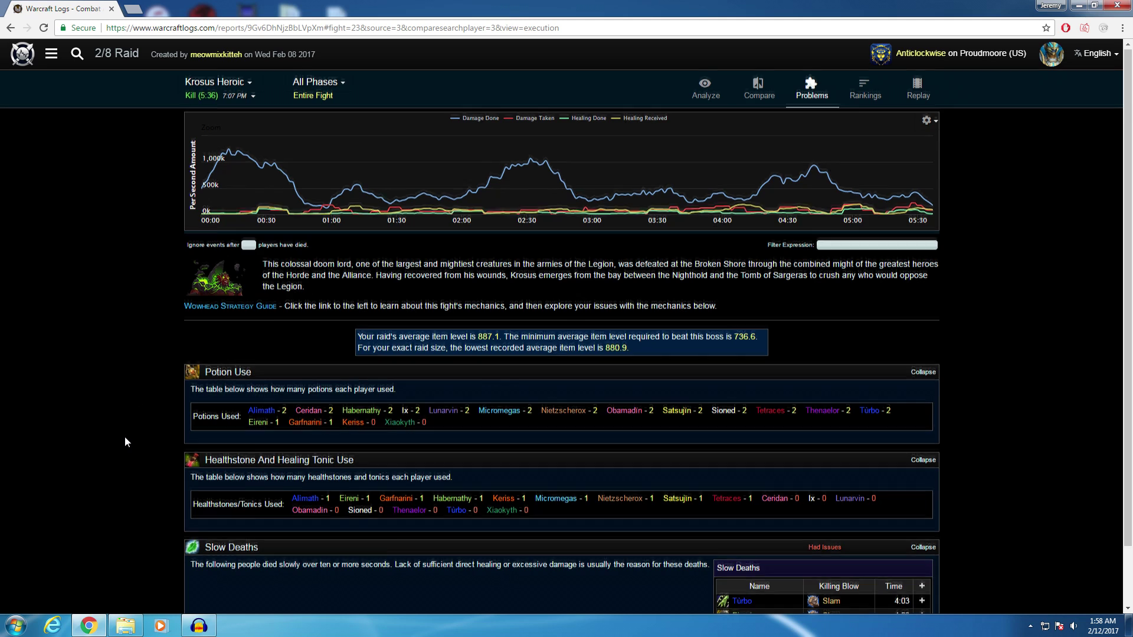
scroll(125, 440, down, 2)
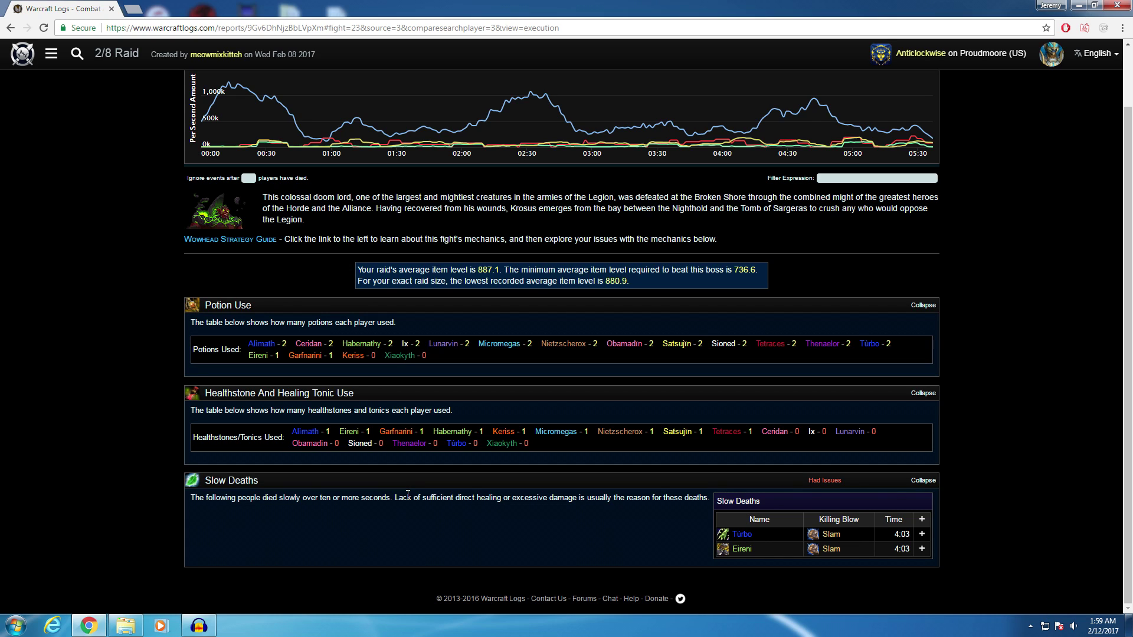
scroll(738, 442, up, 1)
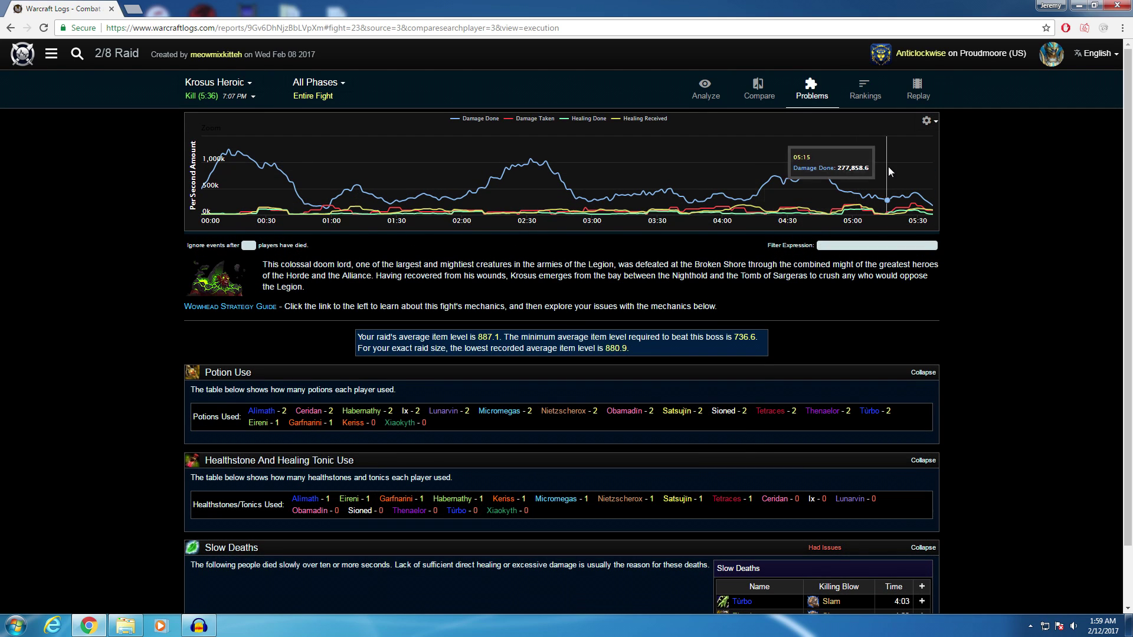
View the fight's Rankings and check the player rankings by spec for damage and healing.
click(885, 105)
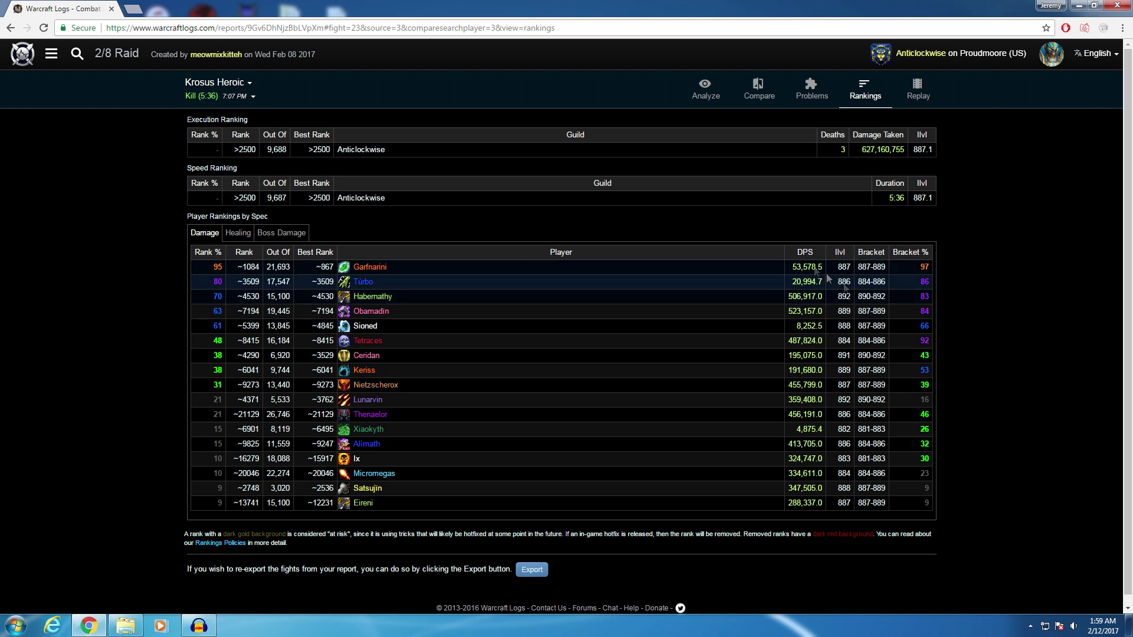
click(243, 236)
click(223, 237)
Open the Krosus fight's replay, play it, and view its Damage Done meter.
click(926, 89)
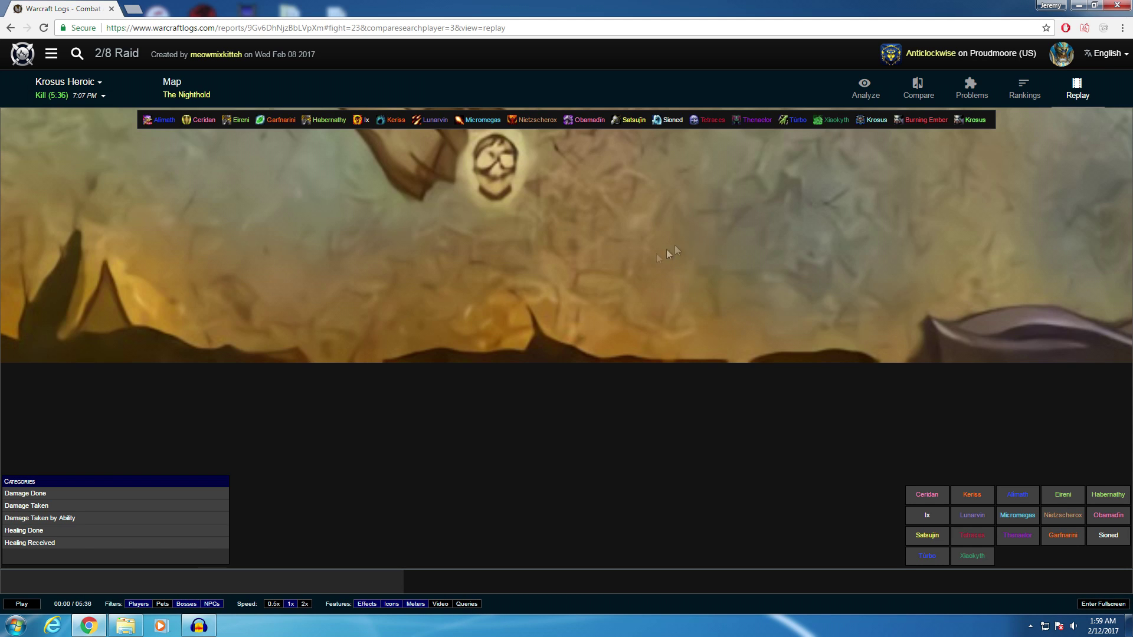
click(22, 604)
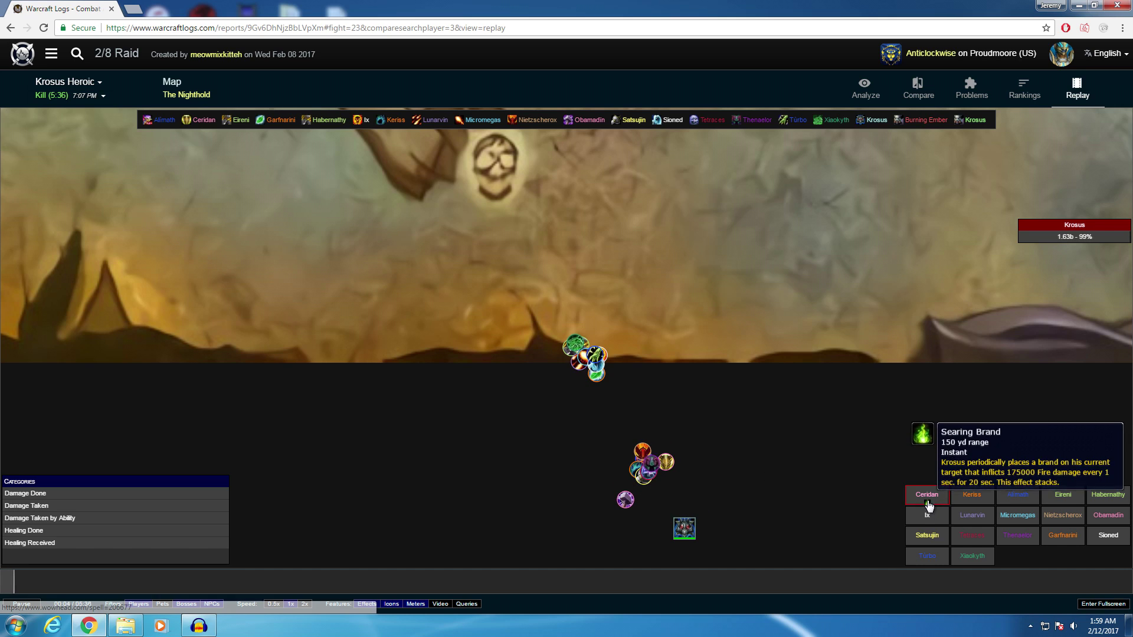
click(36, 493)
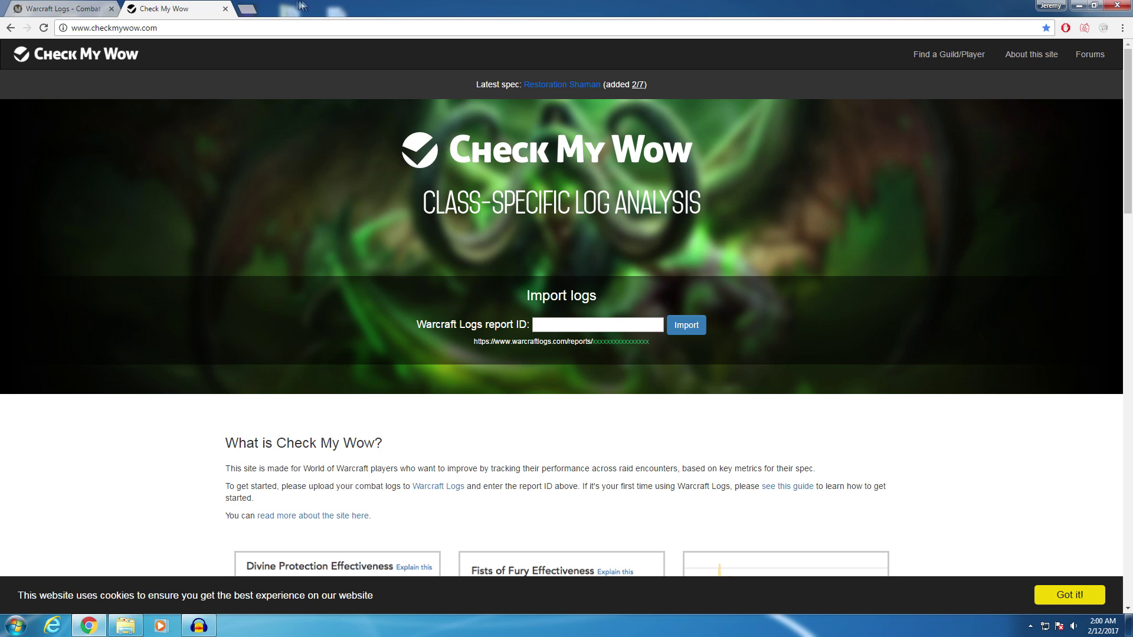
Switch to the Warcraft Logs report, check its report comparison options, and return to the Check My Wow site.
click(93, 9)
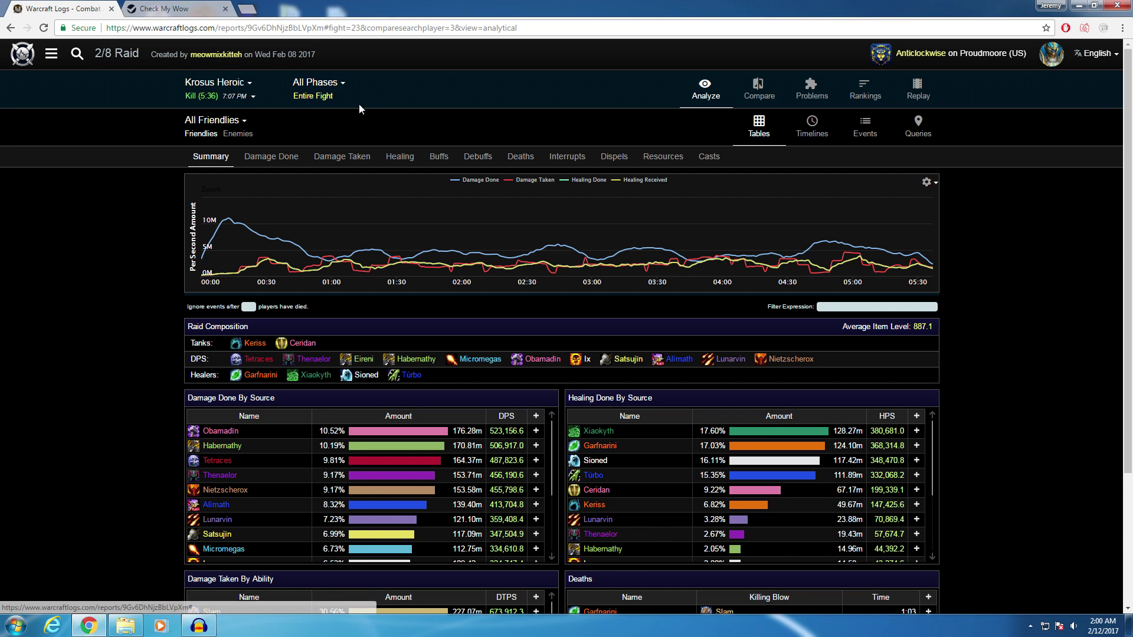
click(210, 8)
click(82, 7)
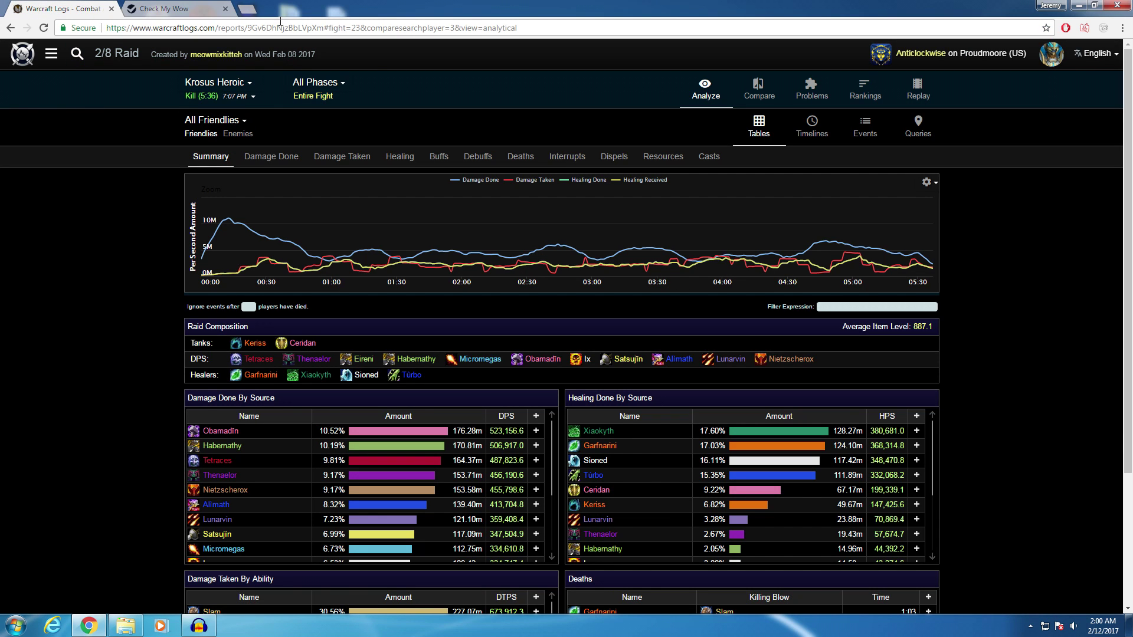
click(759, 89)
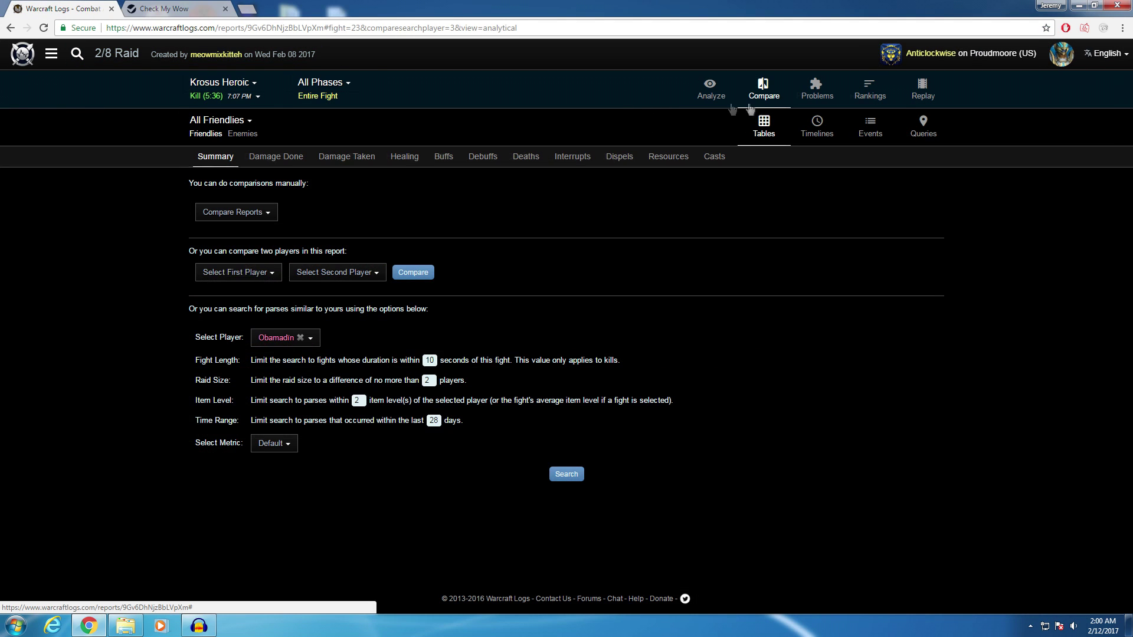
click(267, 213)
click(164, 8)
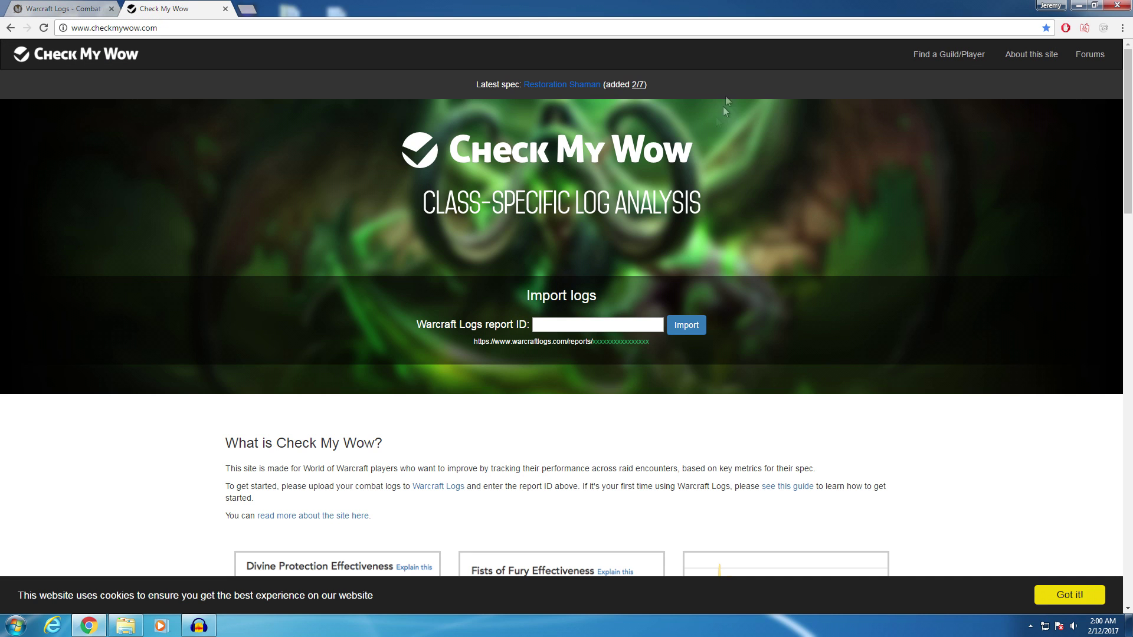
Switch to Warcraft Logs and copy the report ID from the report's web address.
click(56, 9)
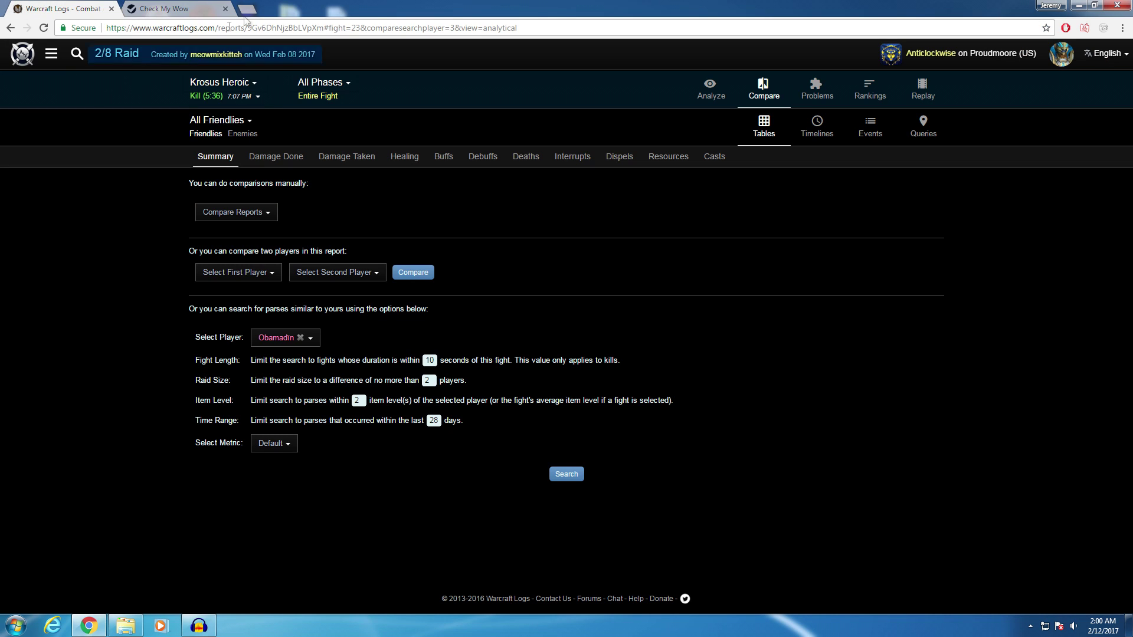
double_click(271, 28)
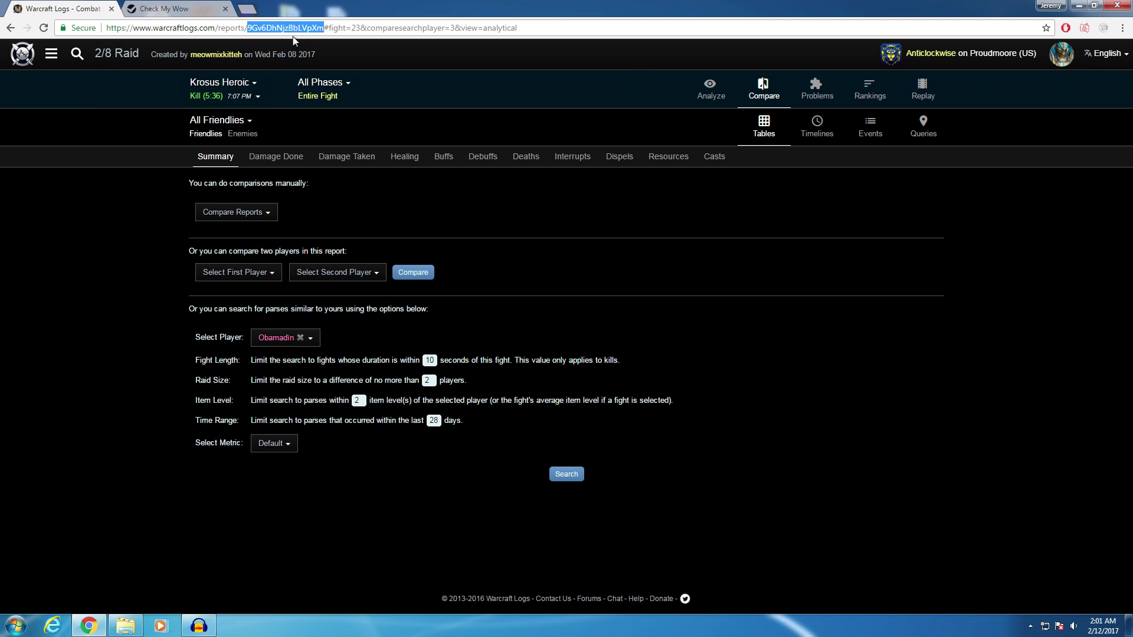
right_click(278, 26)
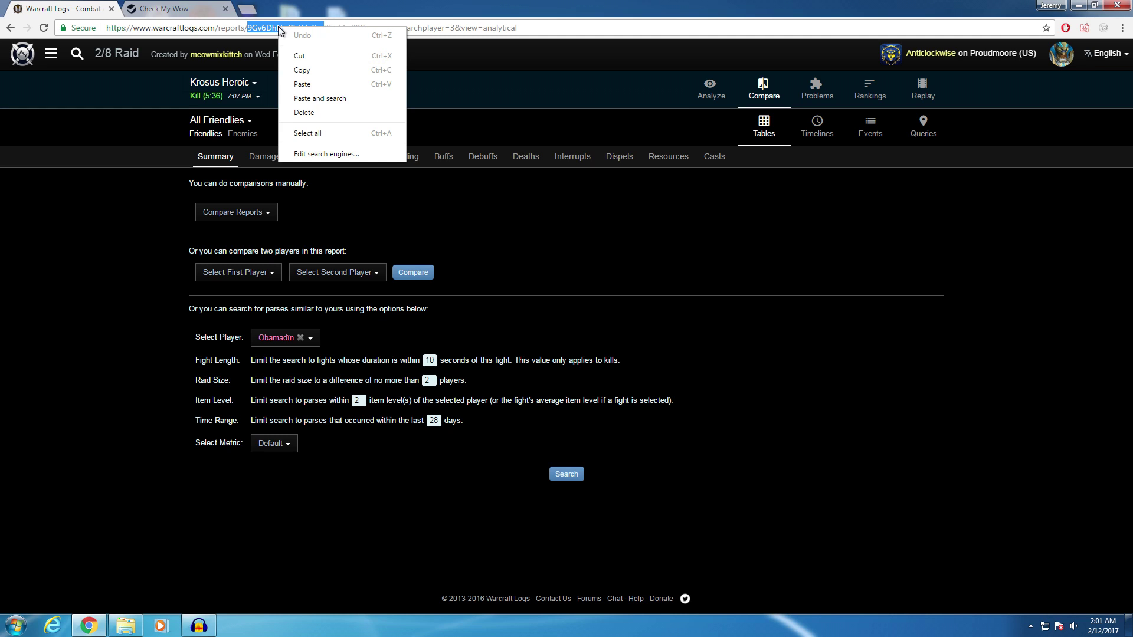
click(328, 71)
Switch to Check My Wow, paste the copied Warcraft Logs report ID, and import the log.
click(177, 8)
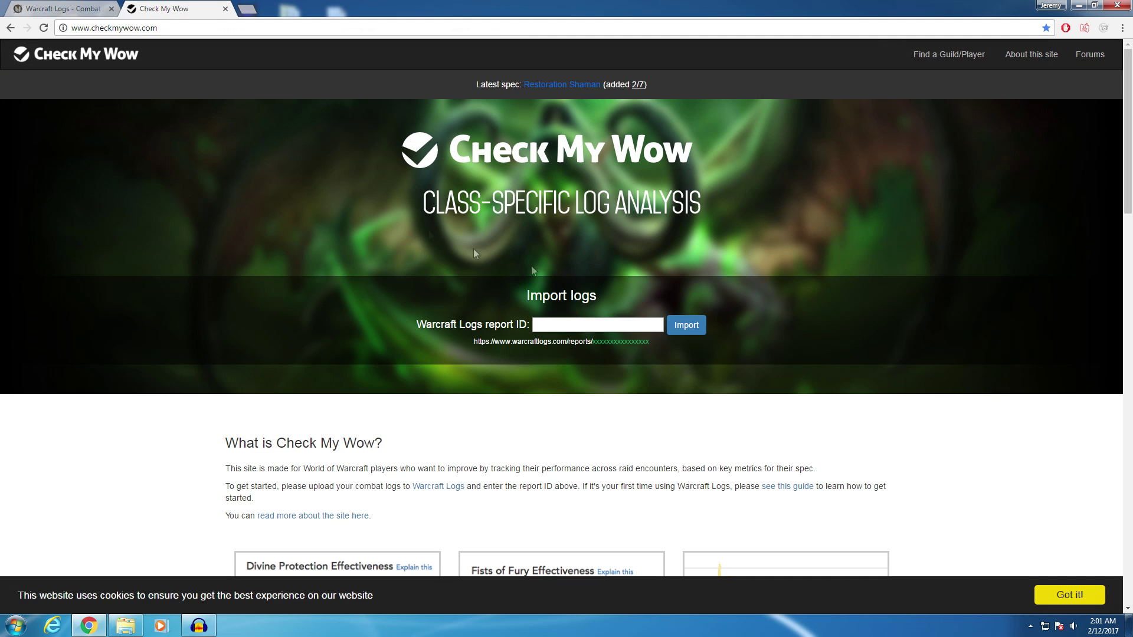
click(578, 324)
right_click(578, 322)
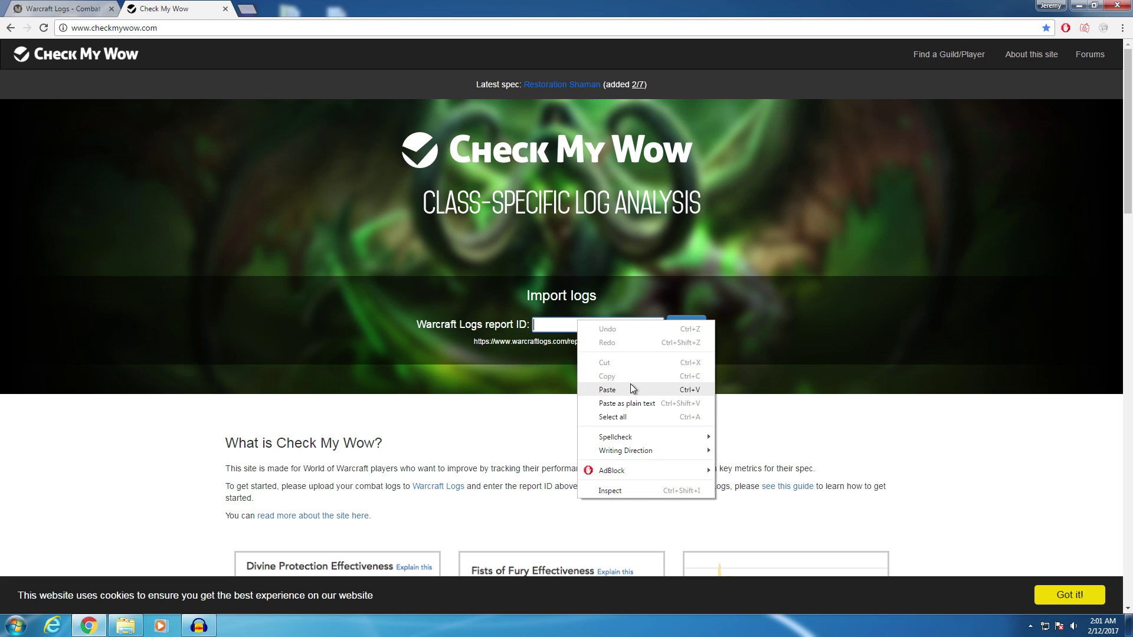
click(573, 329)
key(ctrl+v)
click(684, 325)
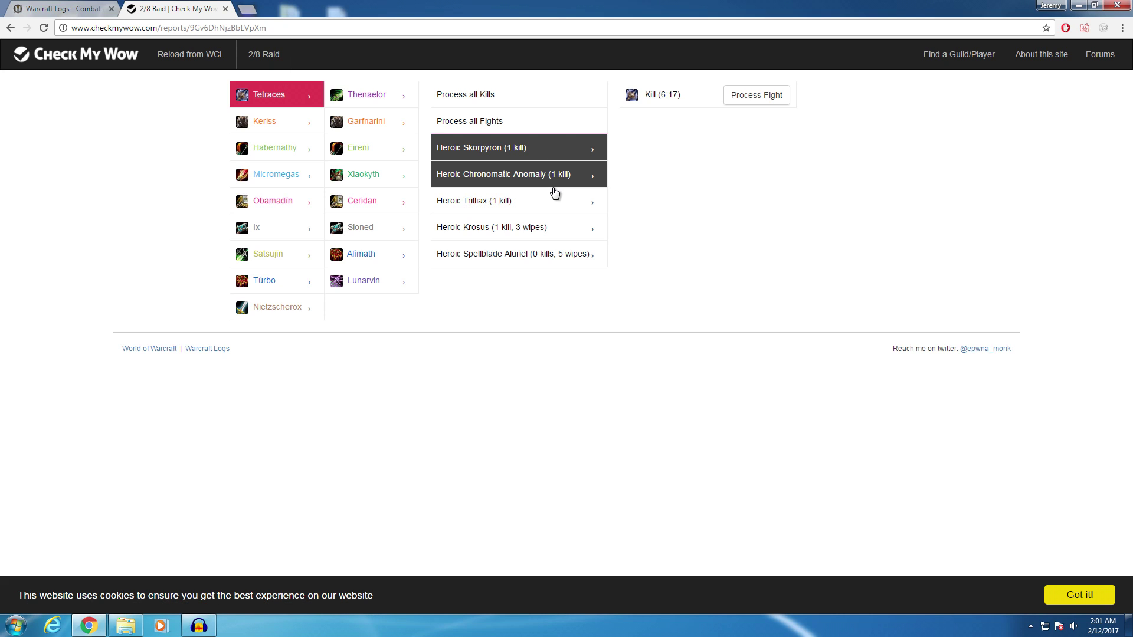
Open the report for Obamadin's Heroic Krosus kill (5:36).
click(554, 227)
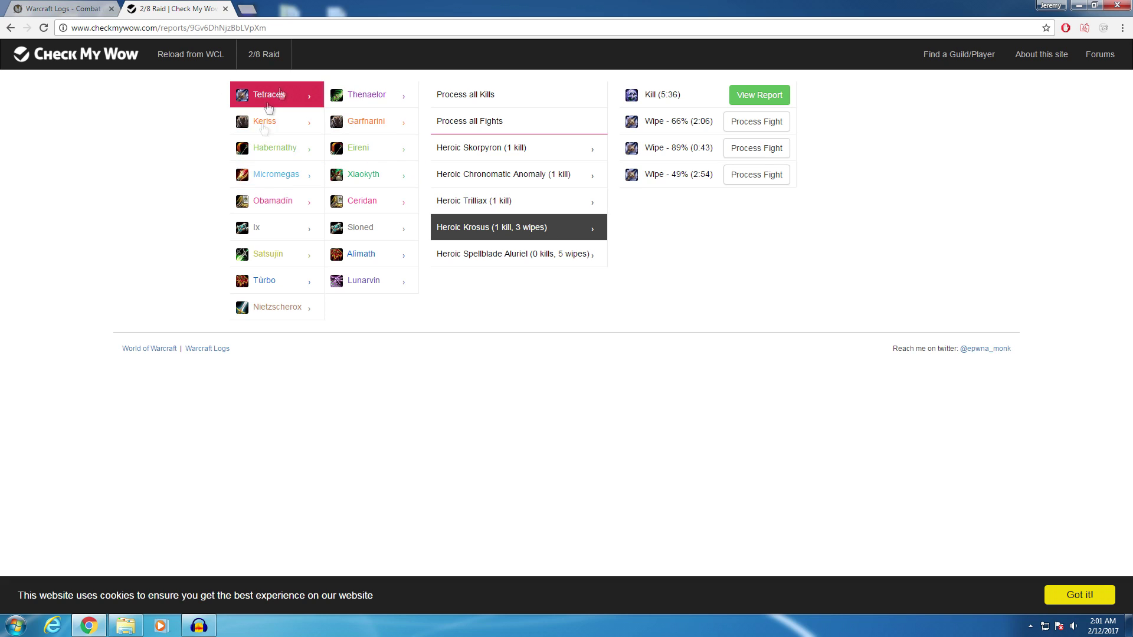
click(284, 199)
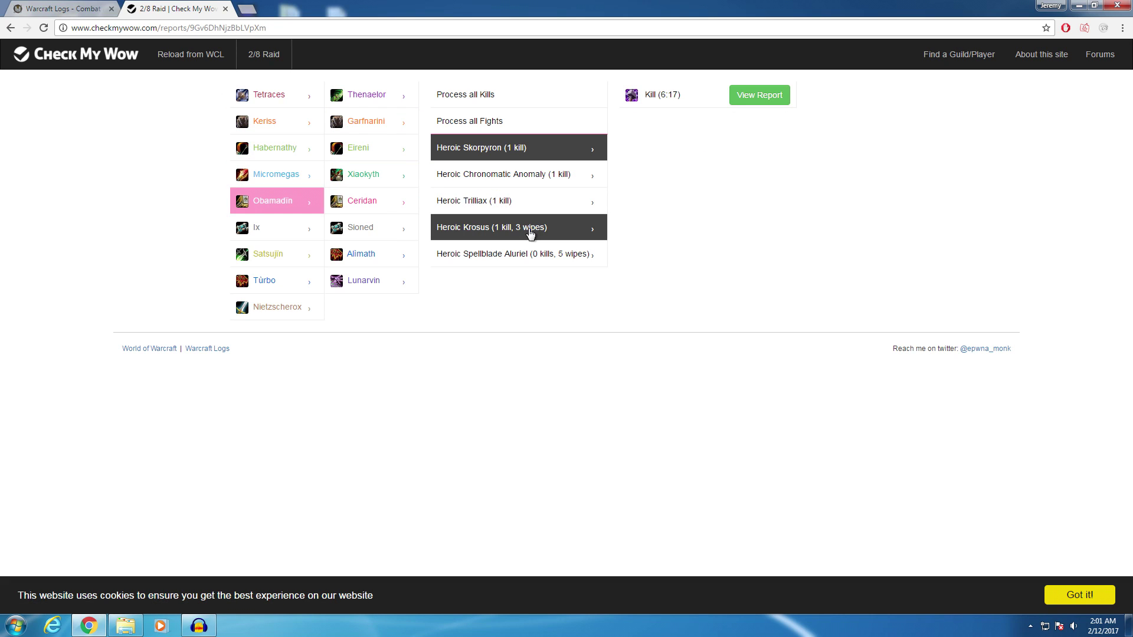
click(531, 234)
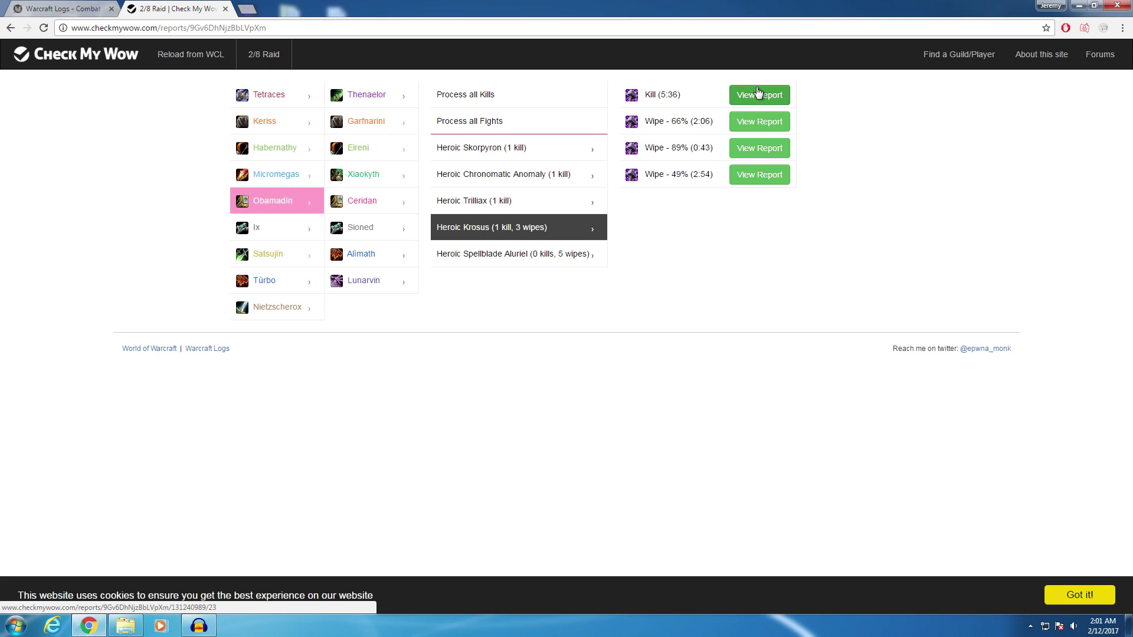
click(760, 94)
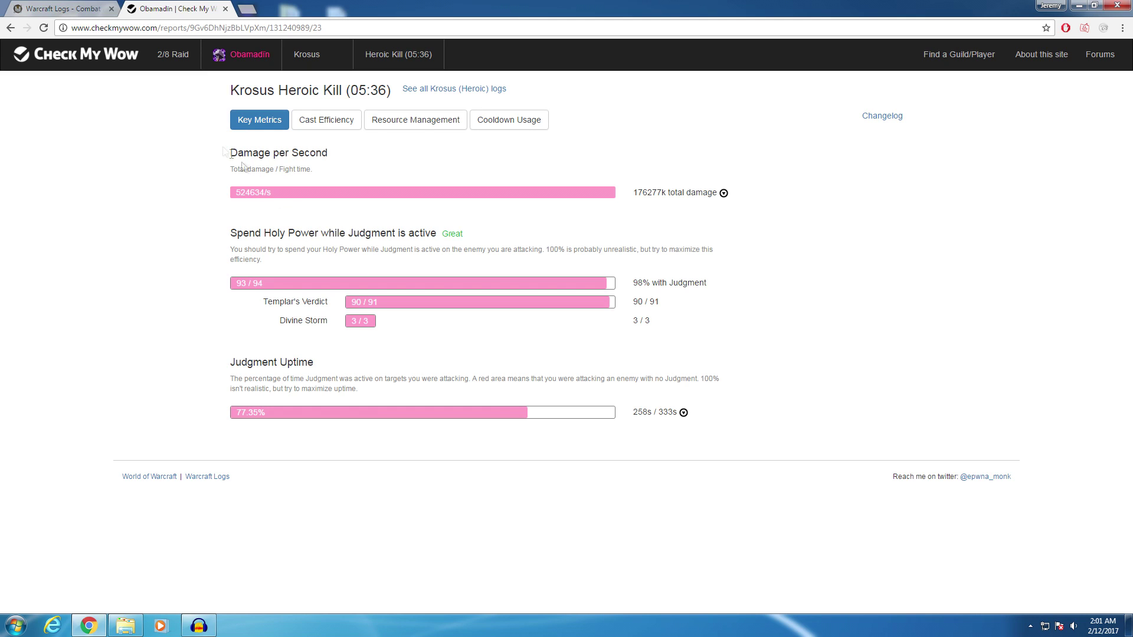
Review the Key Metrics sections on damage per second, Holy Power spending during Judgment, and Judgment uptime.
drag(234, 153, 470, 272)
click(231, 234)
drag(230, 234, 273, 267)
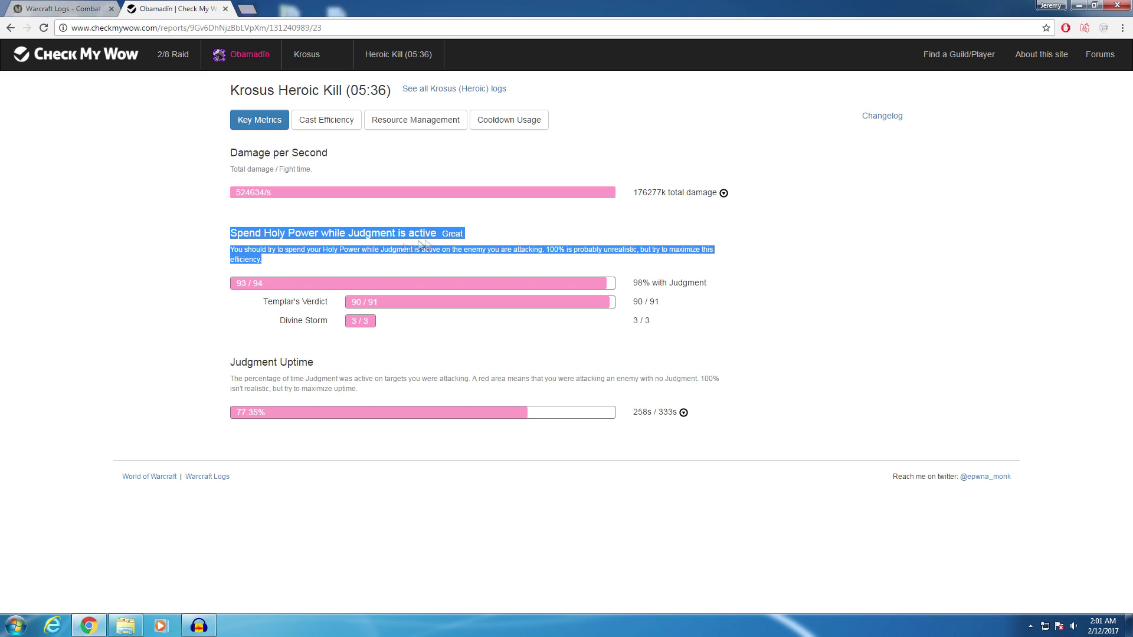
click(392, 252)
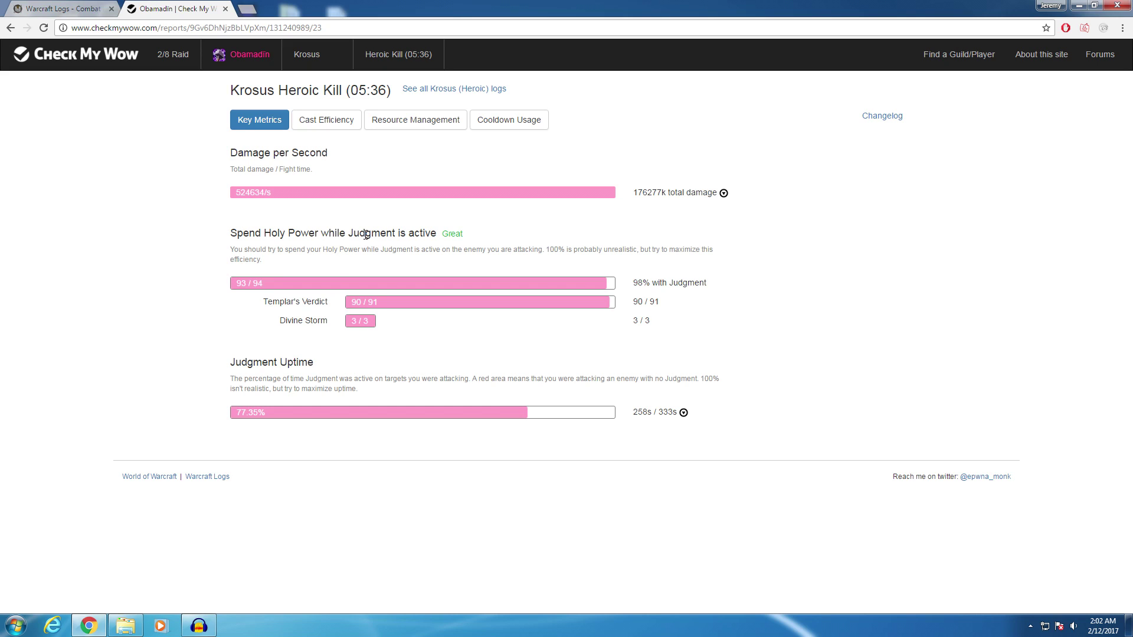
drag(257, 361, 590, 393)
click(501, 268)
View the Cast Efficiency, Resource Management and Cooldown Usage pages, briefly expanding the Crusade damage breakdown for 0:02 - 0:37.
click(345, 126)
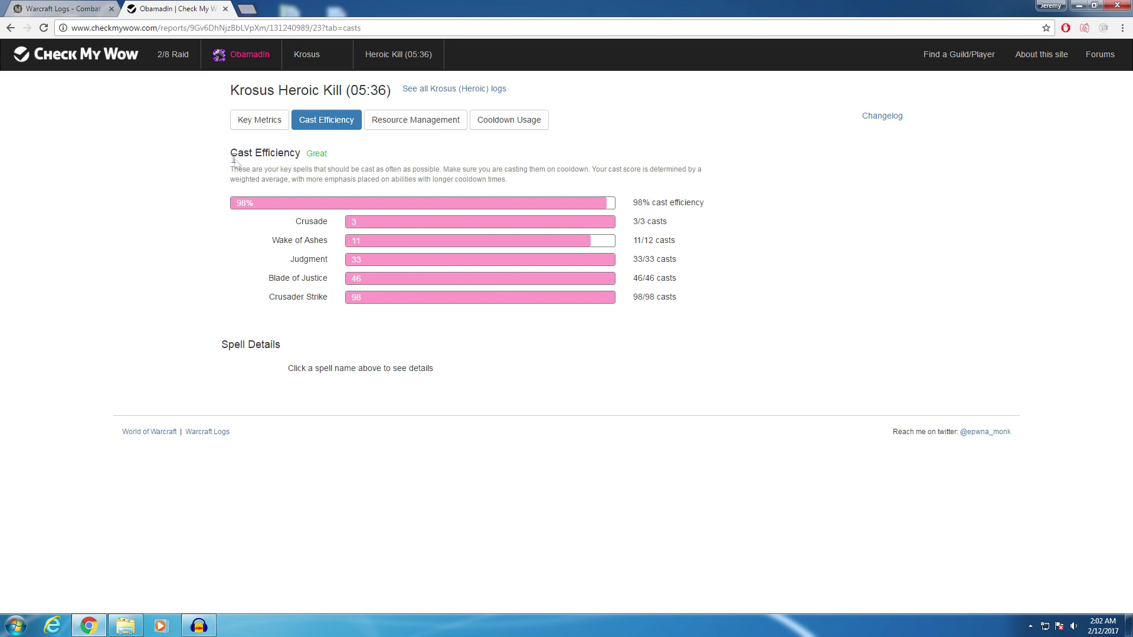
click(420, 122)
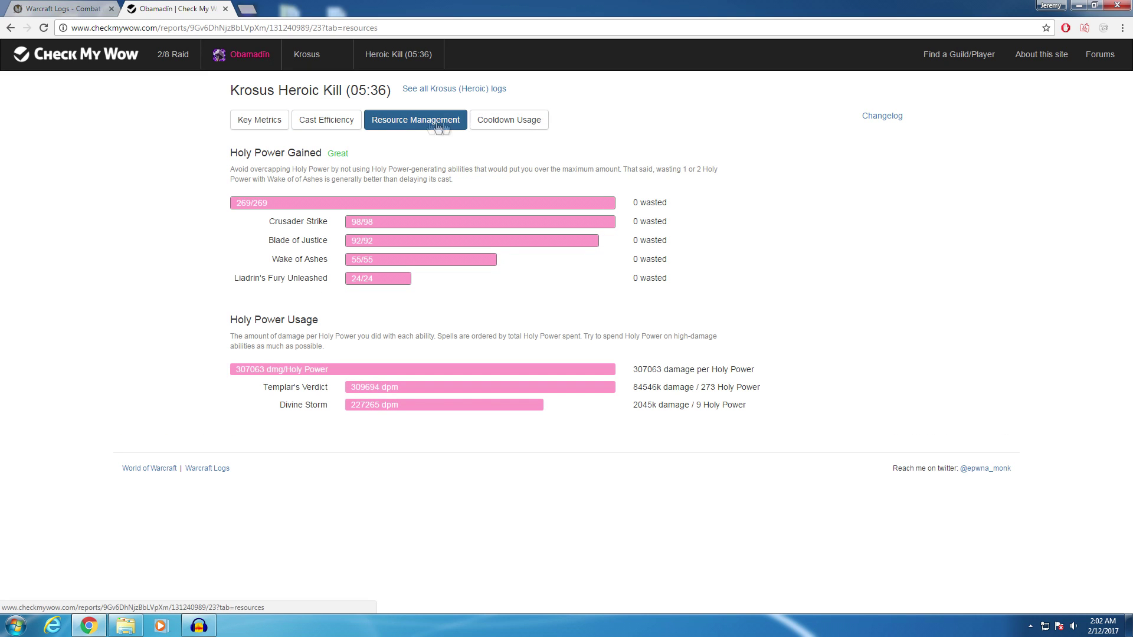
click(518, 119)
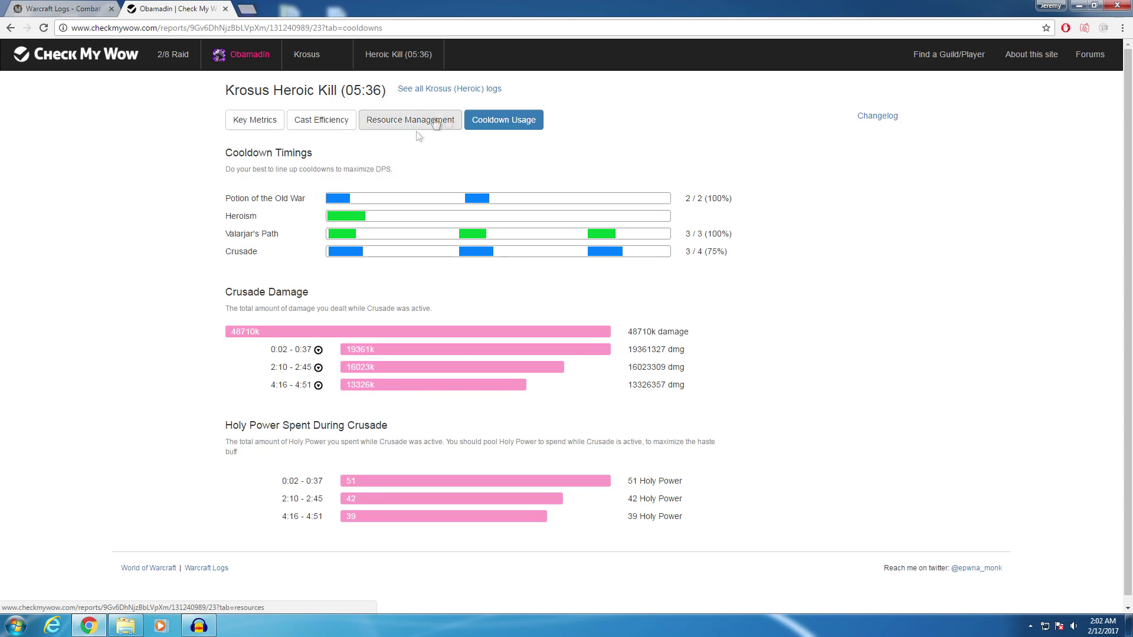
click(318, 349)
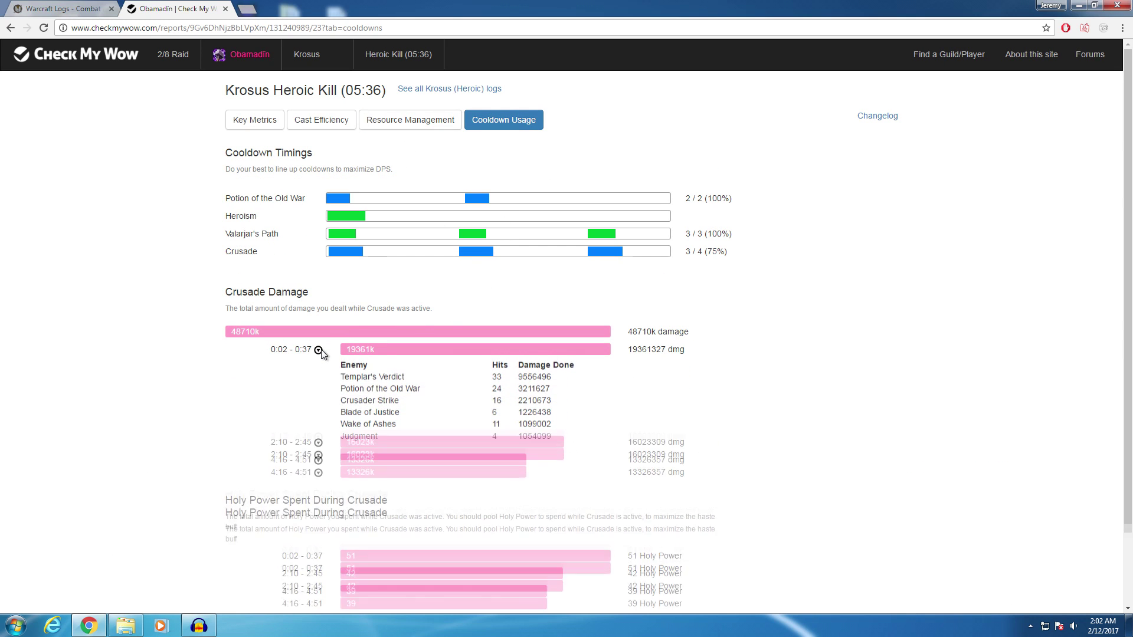
click(318, 349)
Return to Cast Efficiency and look through the Wake of Ashes cast timing details.
click(324, 117)
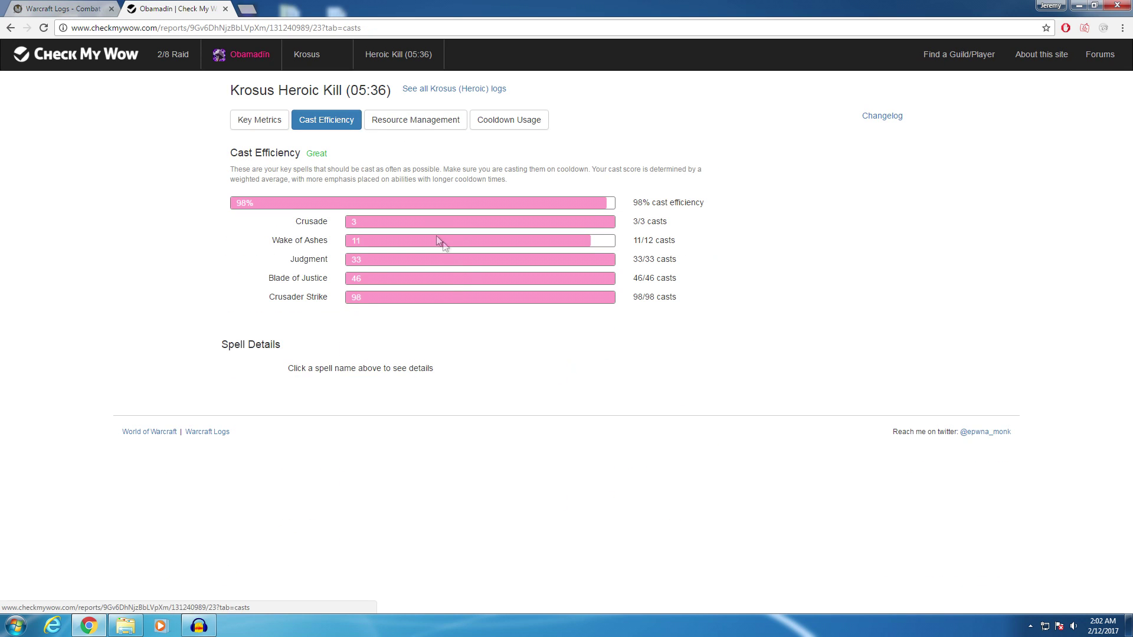
click(318, 241)
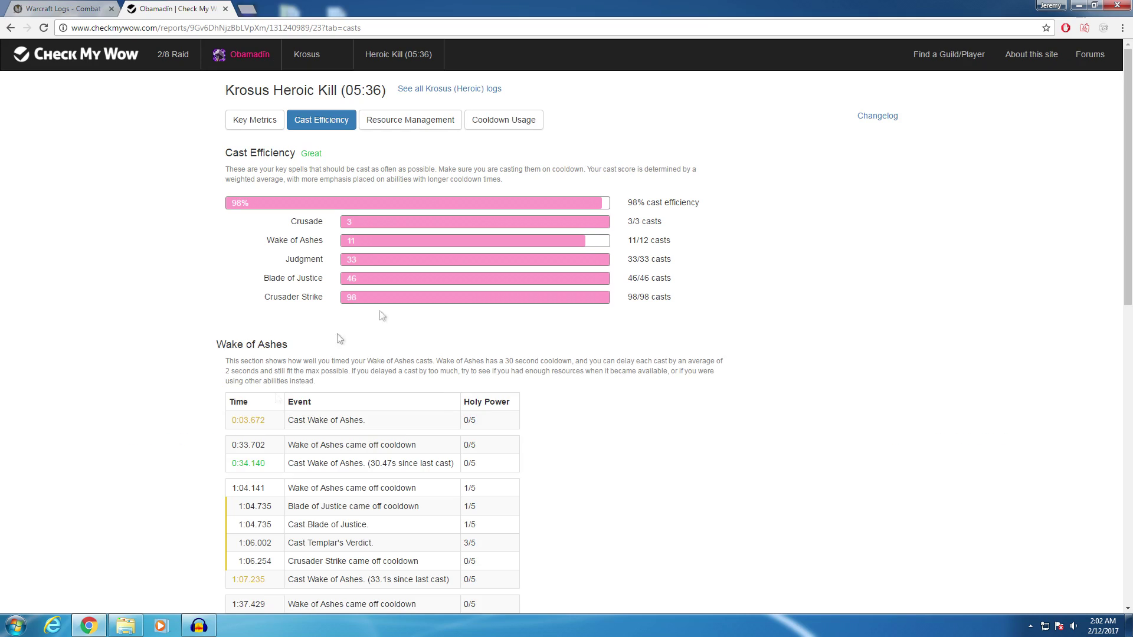
scroll(571, 434, down, 1)
scroll(567, 430, down, 5)
scroll(559, 422, up, 10)
Revisit the Resource Management and Cooldown Usage pages, ending on Key Metrics.
click(426, 120)
click(509, 124)
click(252, 121)
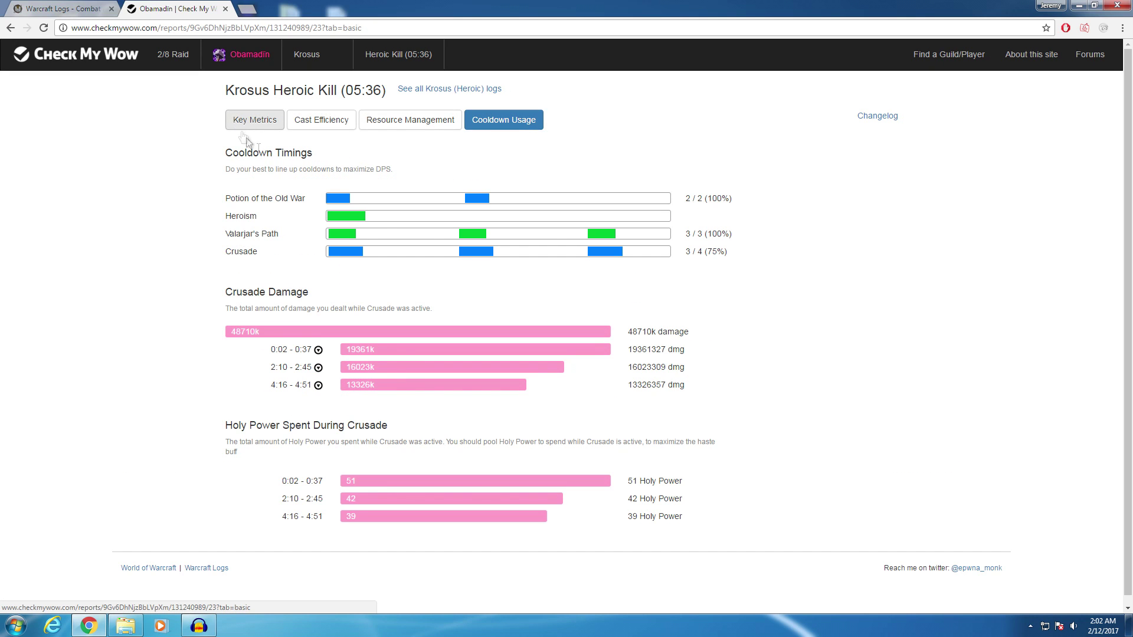
Return to the Check My Wow home page and import the log again with the same Warcraft Logs report ID.
click(86, 57)
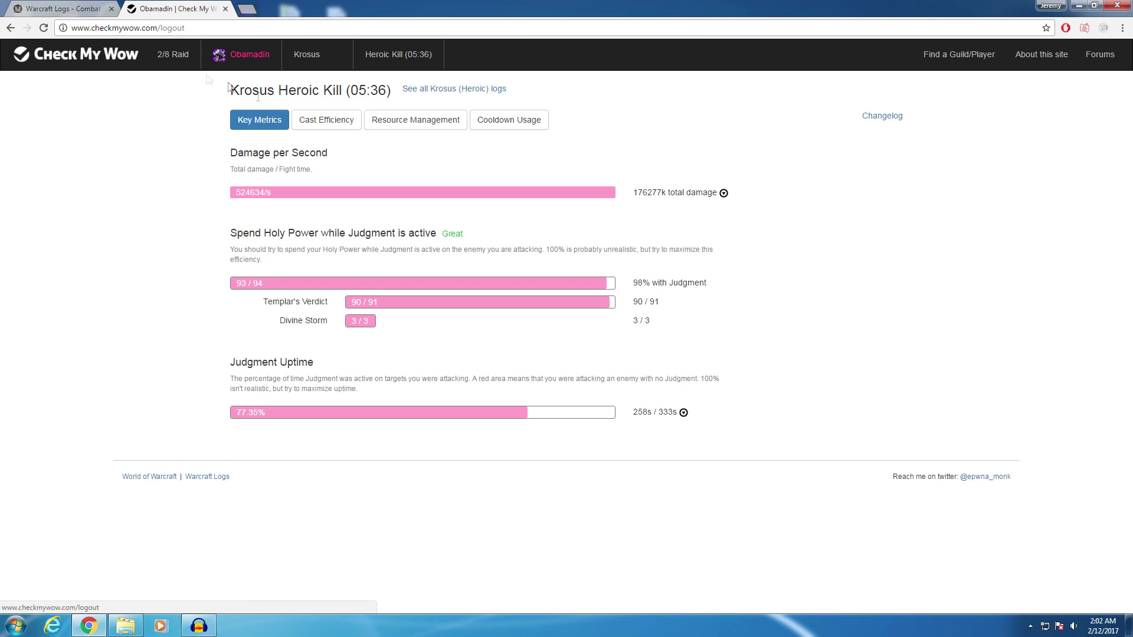
click(569, 322)
text(9Gv6DhNjzBbLVpXm)
click(686, 325)
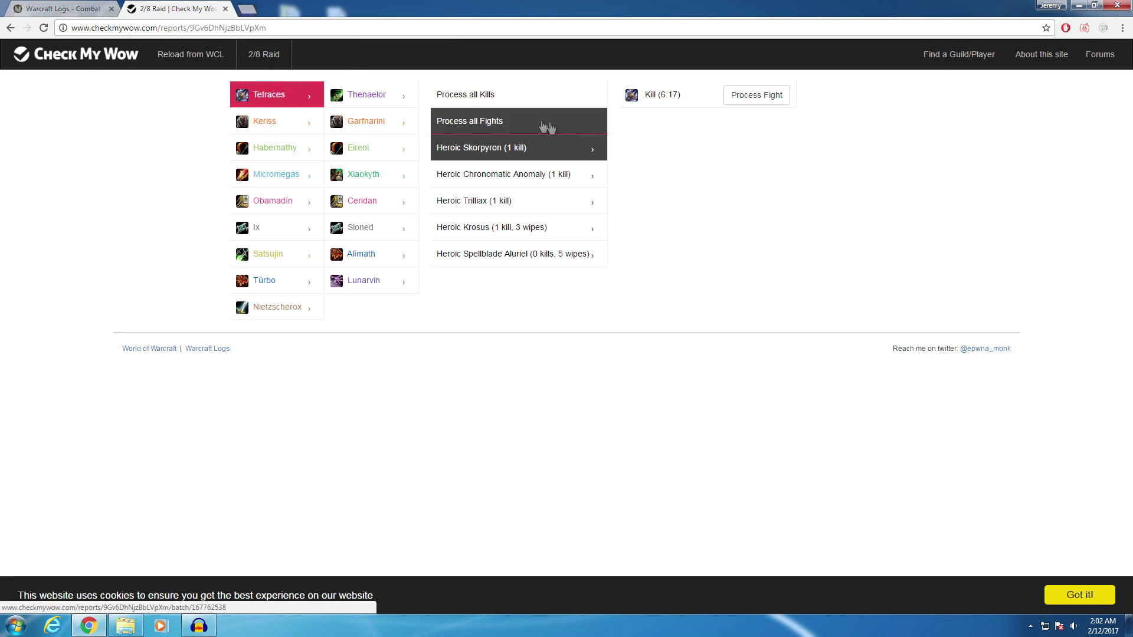
Open the report for Tetraces' Heroic Krosus kill (5:36) and read the notice about the spec's analysis.
click(527, 206)
click(530, 222)
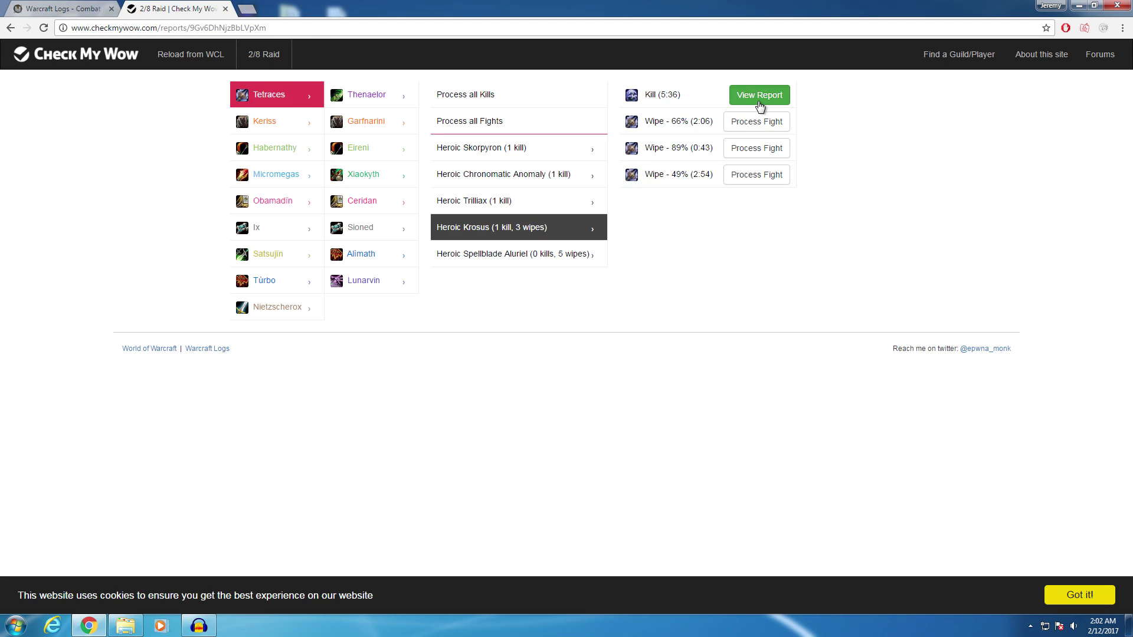
click(761, 96)
drag(262, 98, 600, 111)
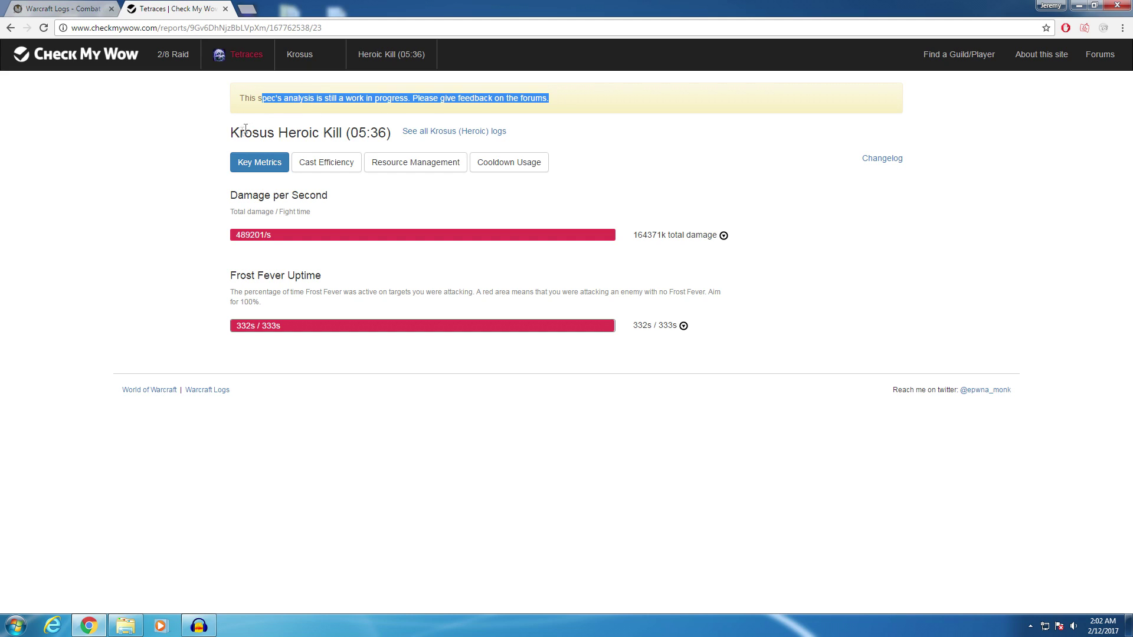
click(203, 150)
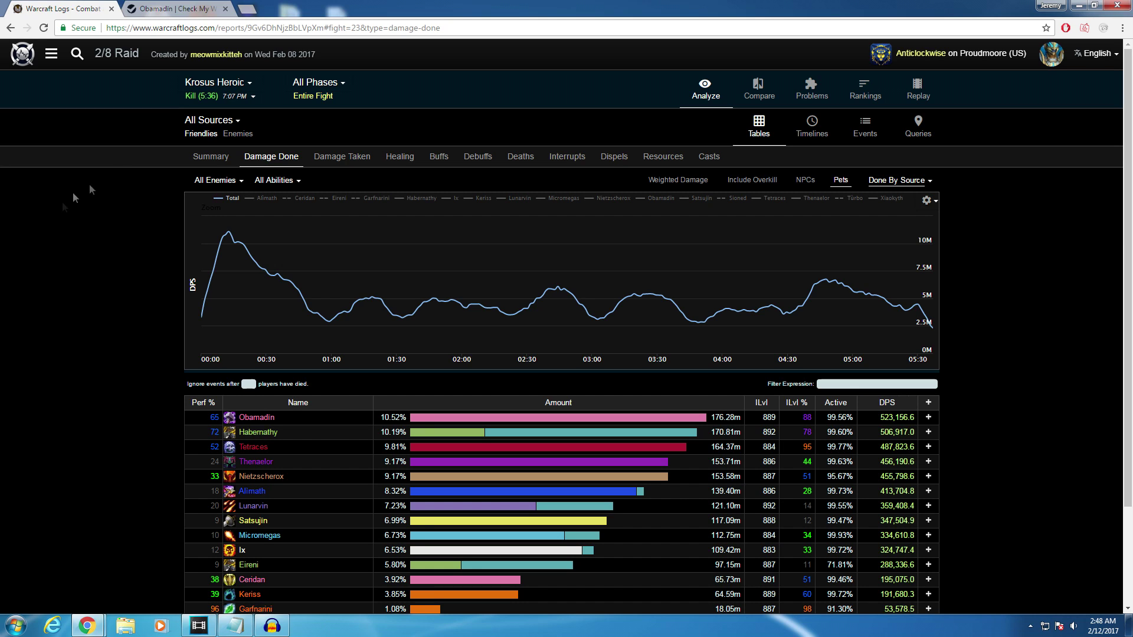
Switch to Check My Wow and return to its home page, ready to enter a report ID.
click(164, 7)
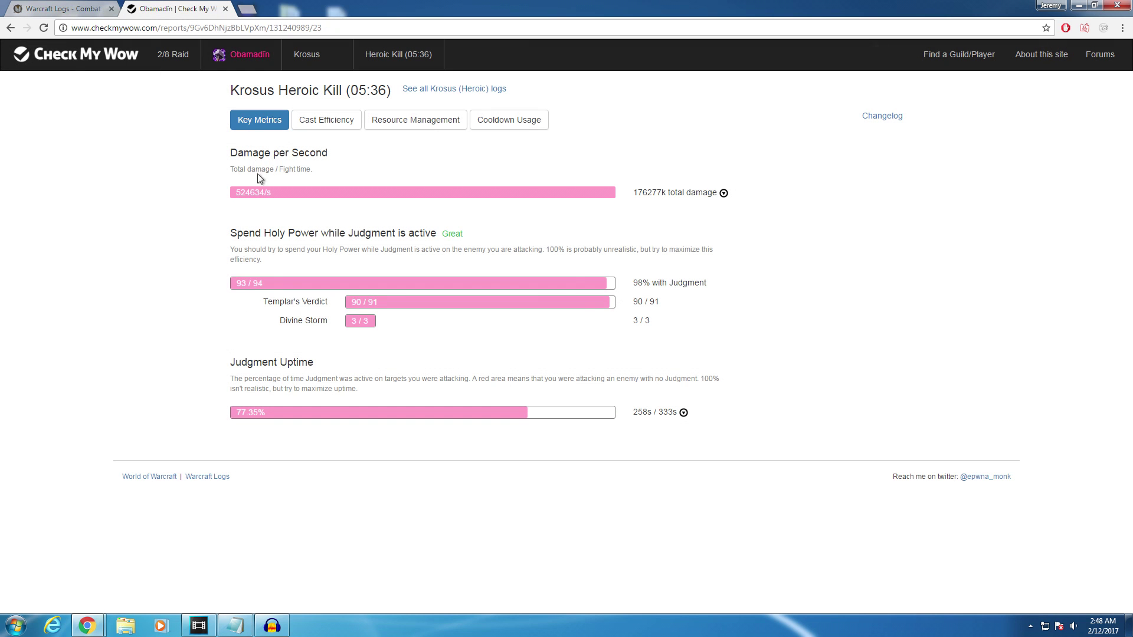
click(52, 65)
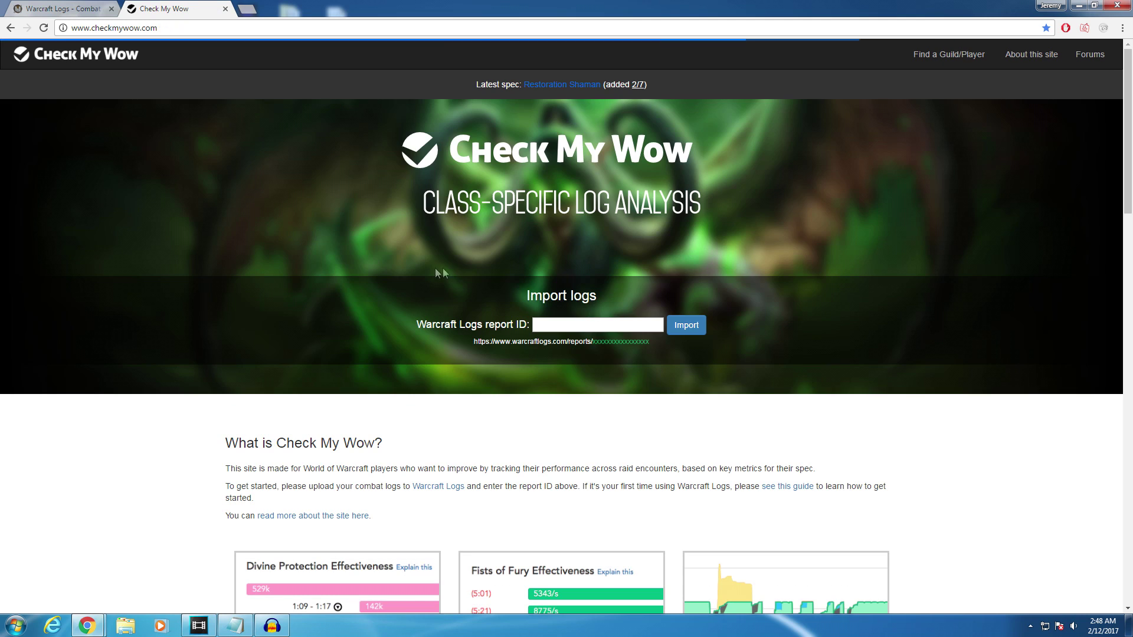
click(590, 327)
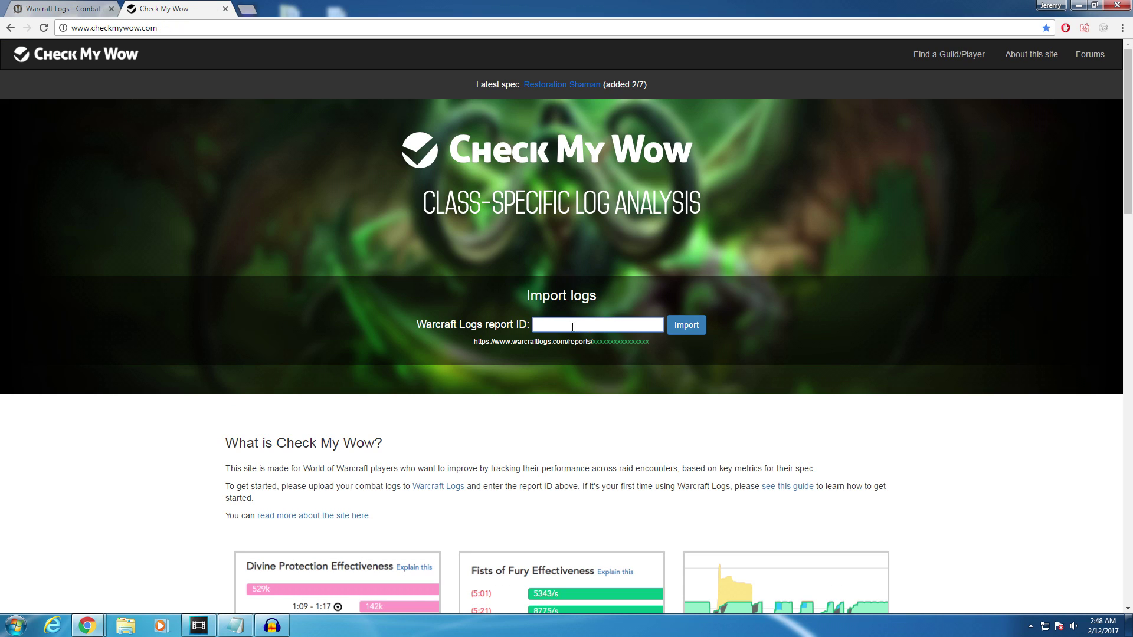
Switch to Warcraft Logs and copy only the report ID from the Krosus report's web address.
click(62, 8)
click(271, 29)
double_click(272, 29)
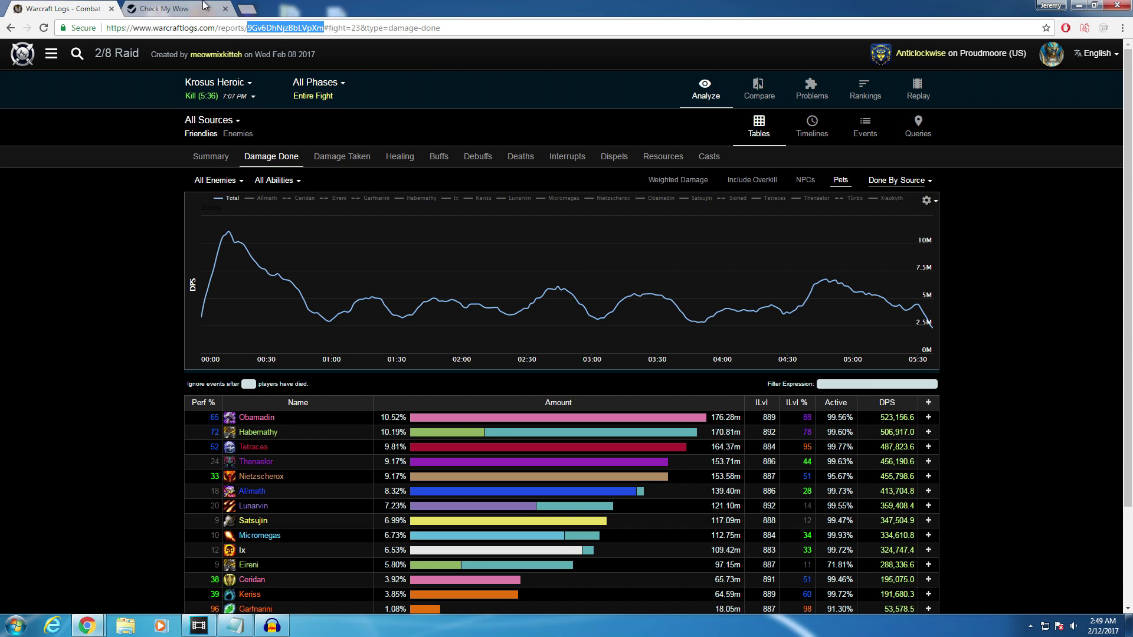
right_click(276, 27)
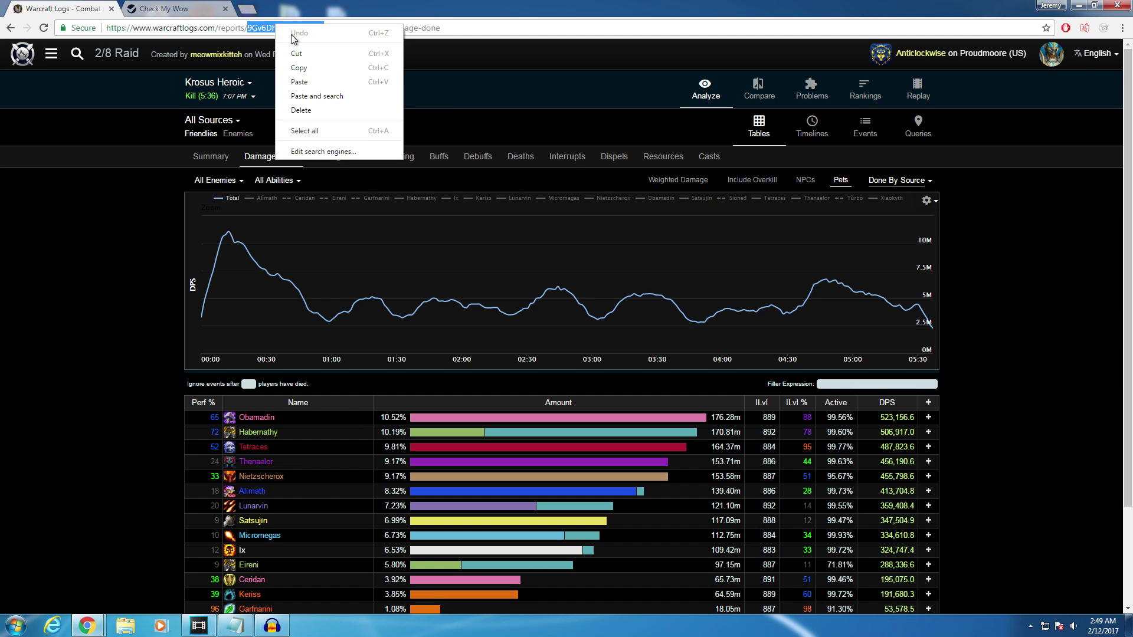
click(319, 69)
Import the log into Check My Wow with the copied report ID and open Obamadin's Heroic Krosus kill report.
click(195, 10)
right_click(580, 321)
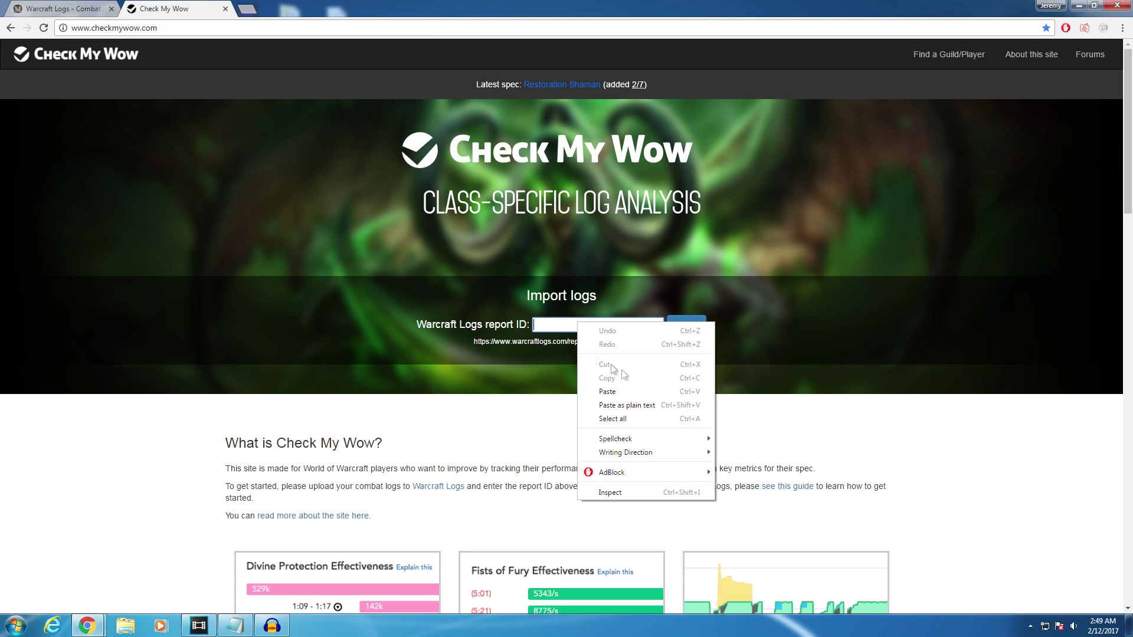
click(635, 404)
click(686, 326)
click(756, 94)
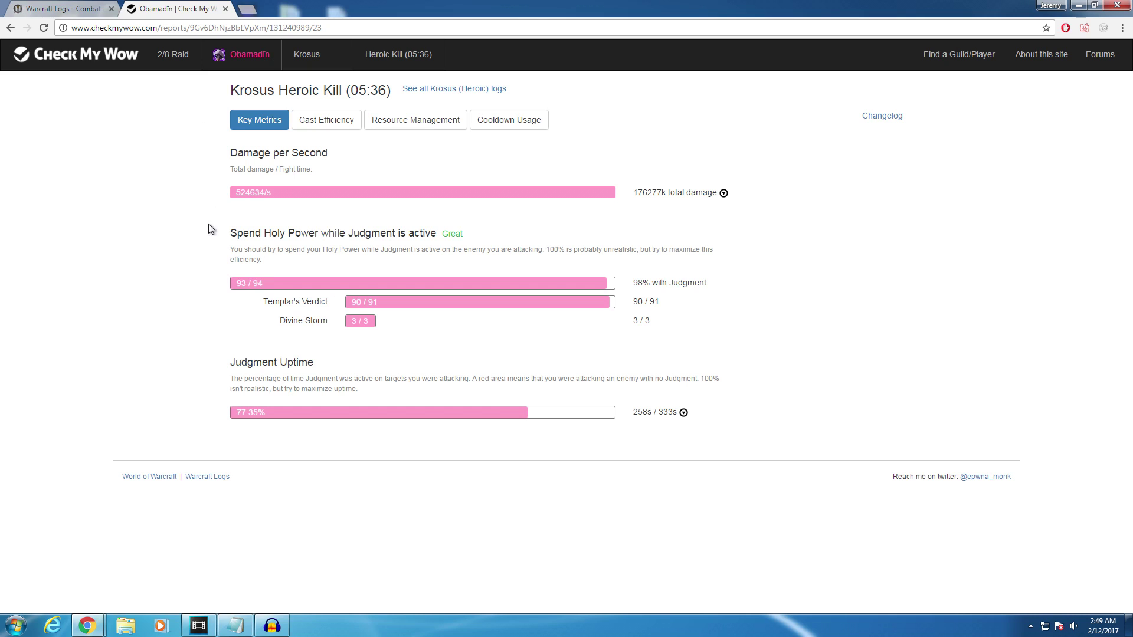
Examine the section on spending Holy Power while Judgment is active, including its description and per-ability bars.
drag(233, 233, 309, 257)
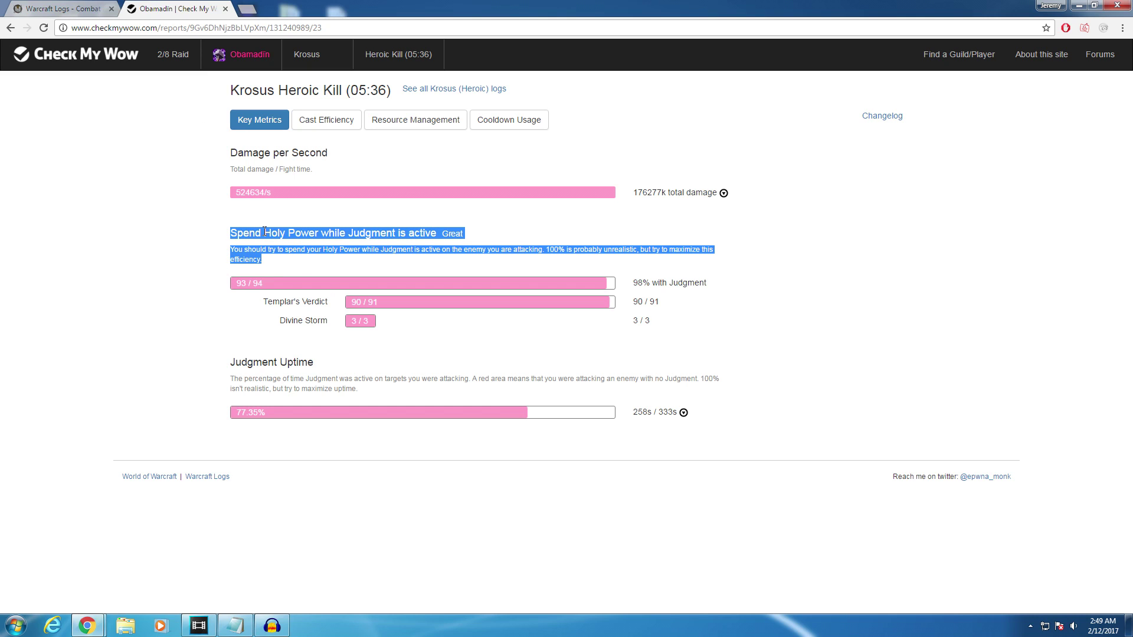
click(295, 269)
drag(352, 302, 236, 276)
click(236, 276)
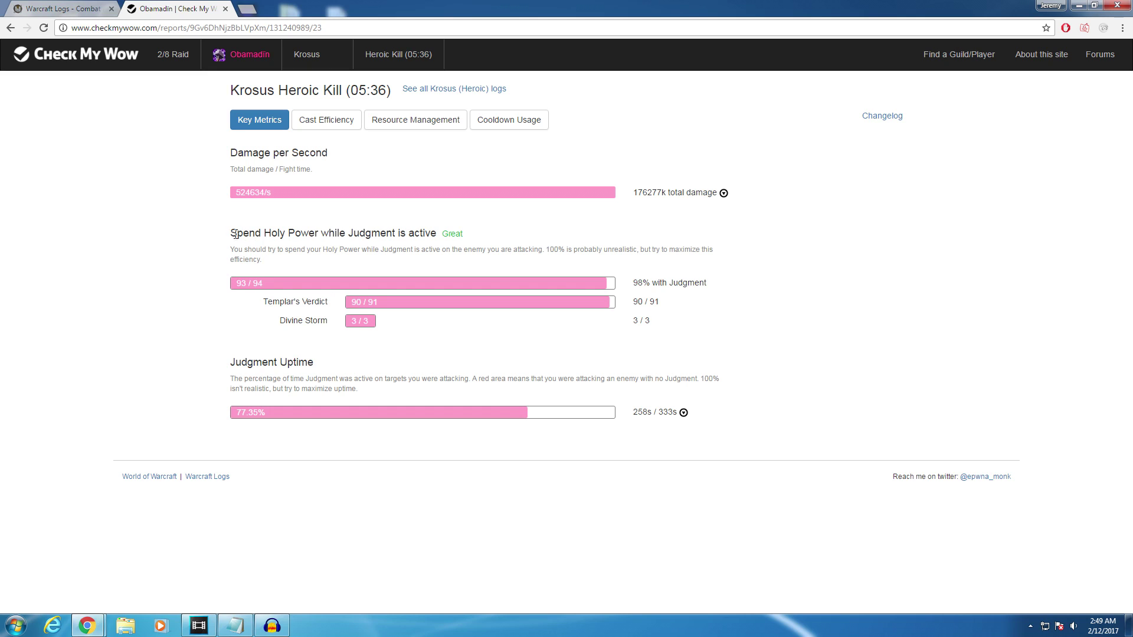
drag(238, 233, 699, 308)
click(702, 310)
Examine the Judgment Uptime section, including its description, percentage bar and active time.
drag(229, 361, 614, 422)
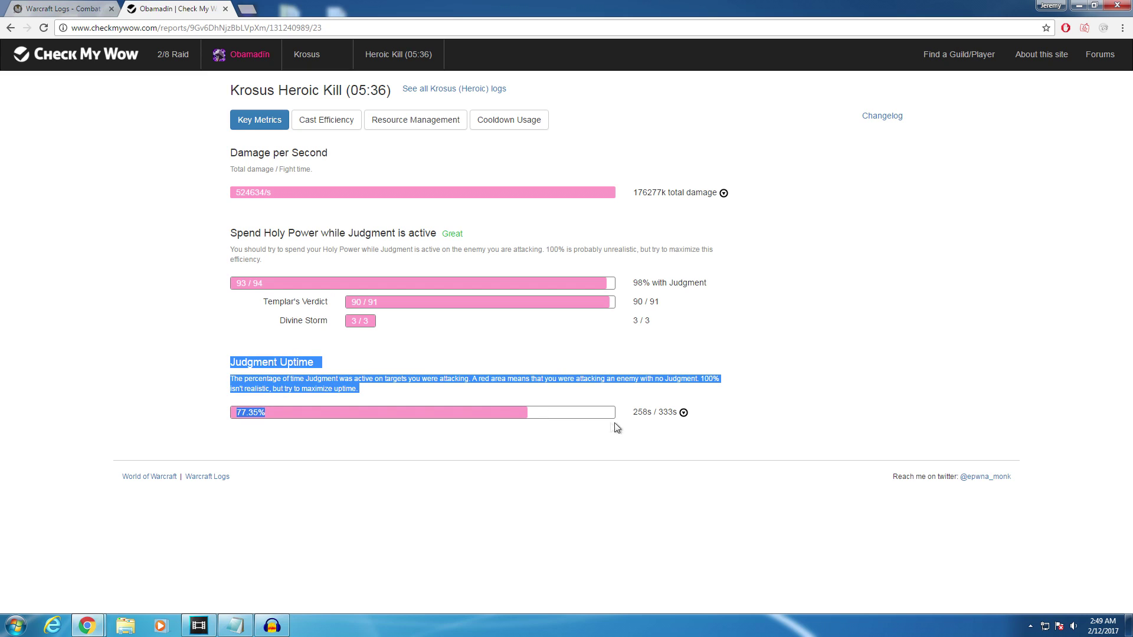
drag(323, 429, 227, 405)
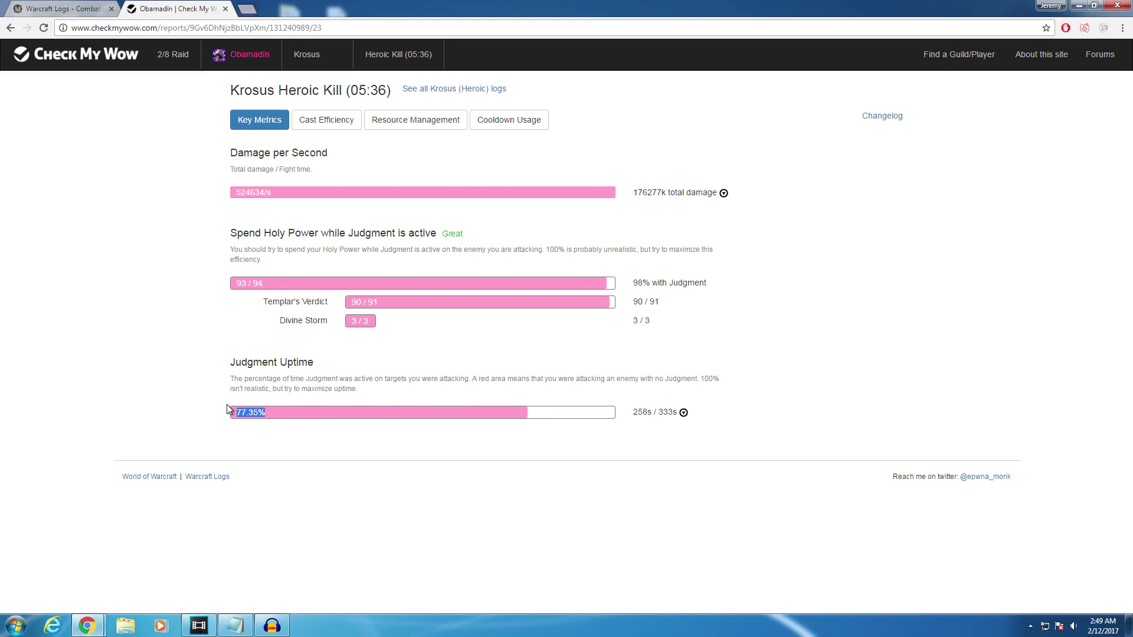
click(229, 373)
drag(234, 363, 452, 391)
click(396, 396)
drag(225, 361, 688, 413)
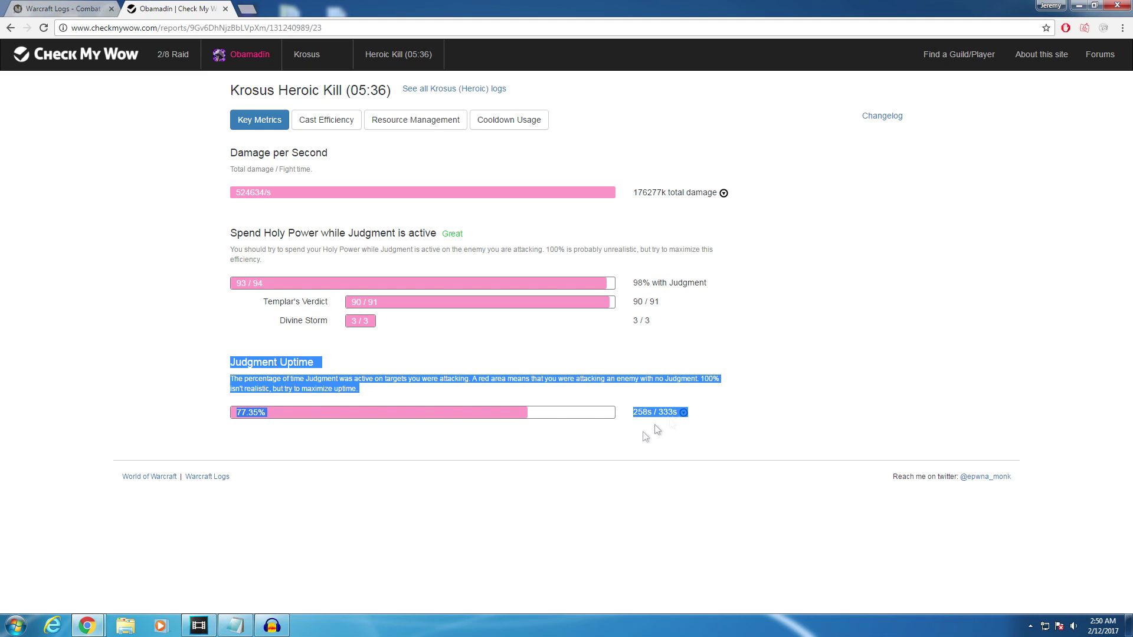
click(615, 442)
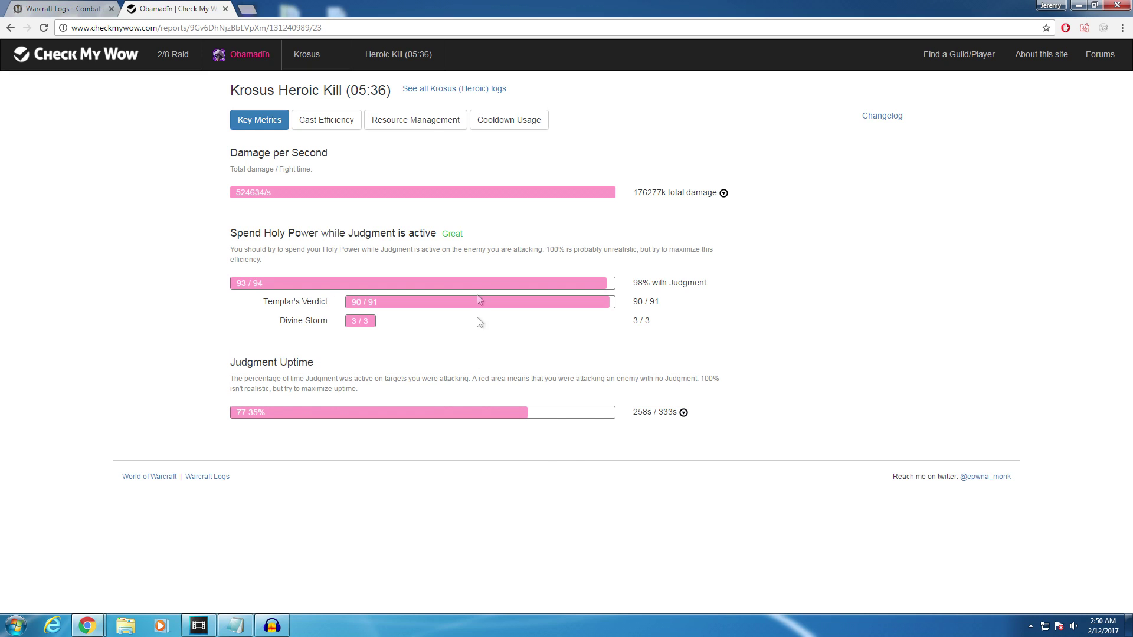
Open Cast Efficiency, read its spell overview, and examine the Crusader Strike and Wake of Ashes cast timings.
click(322, 124)
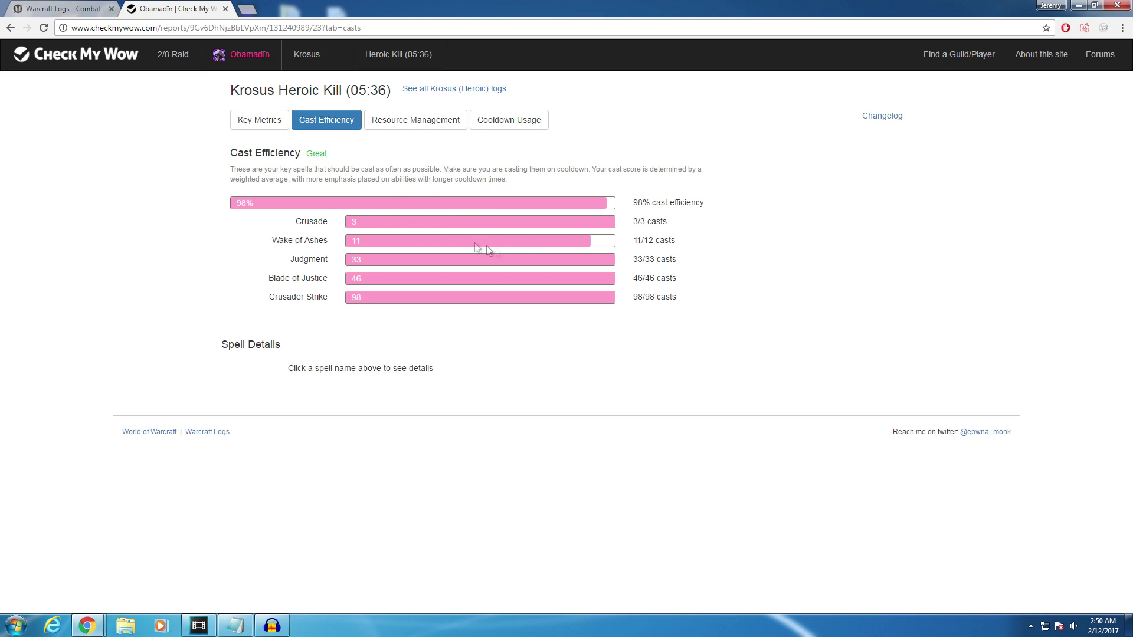
drag(229, 166, 692, 273)
click(701, 304)
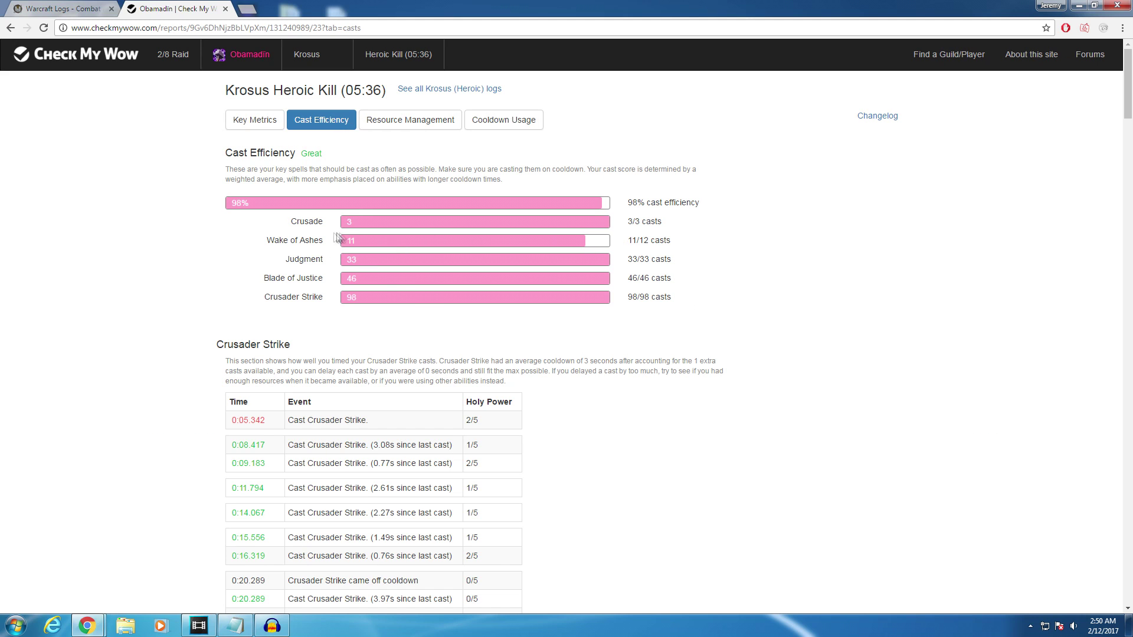
click(309, 242)
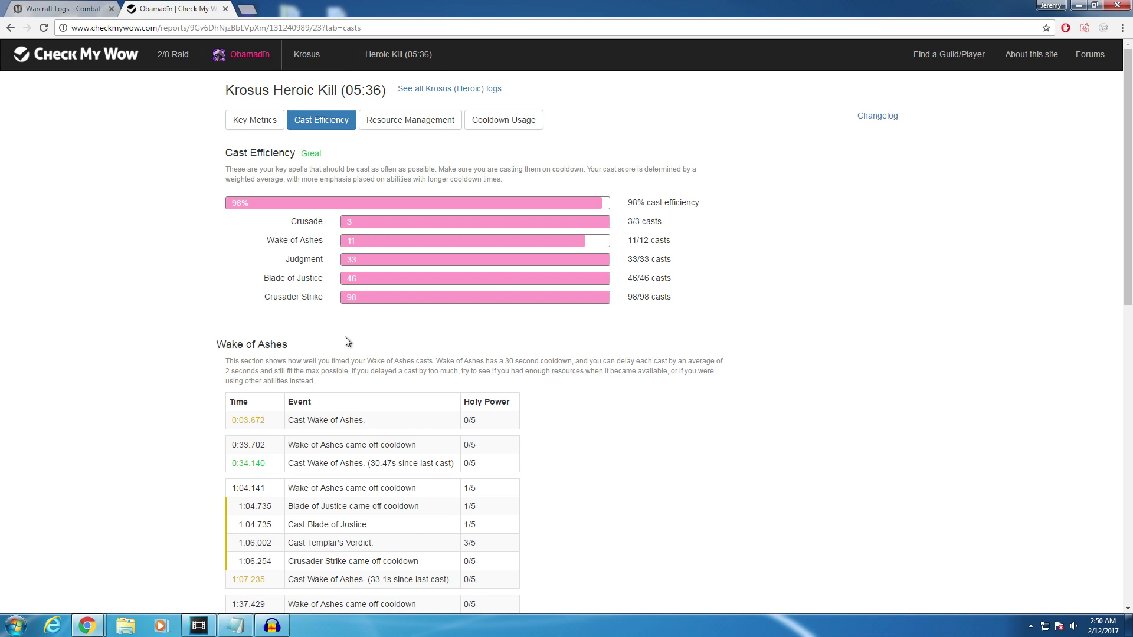
scroll(360, 346, down, 4)
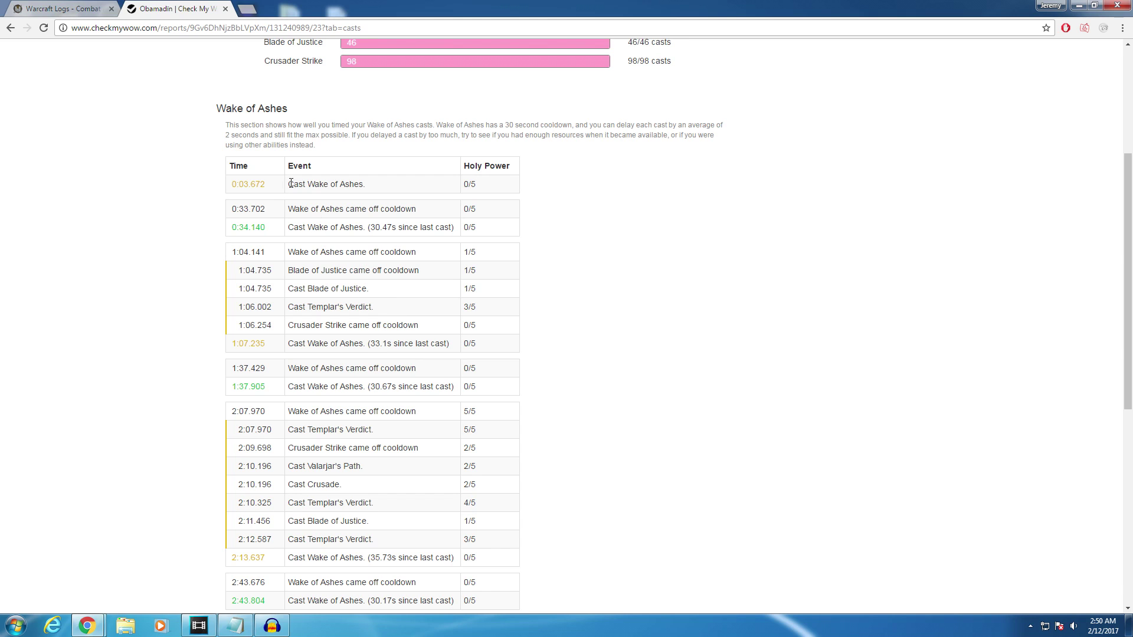
Examine the Wake of Ashes cast timings from the opening cast through the 1:37 cast, comparing the interval since each previous cast.
drag(238, 182, 524, 193)
click(289, 211)
drag(354, 227, 509, 230)
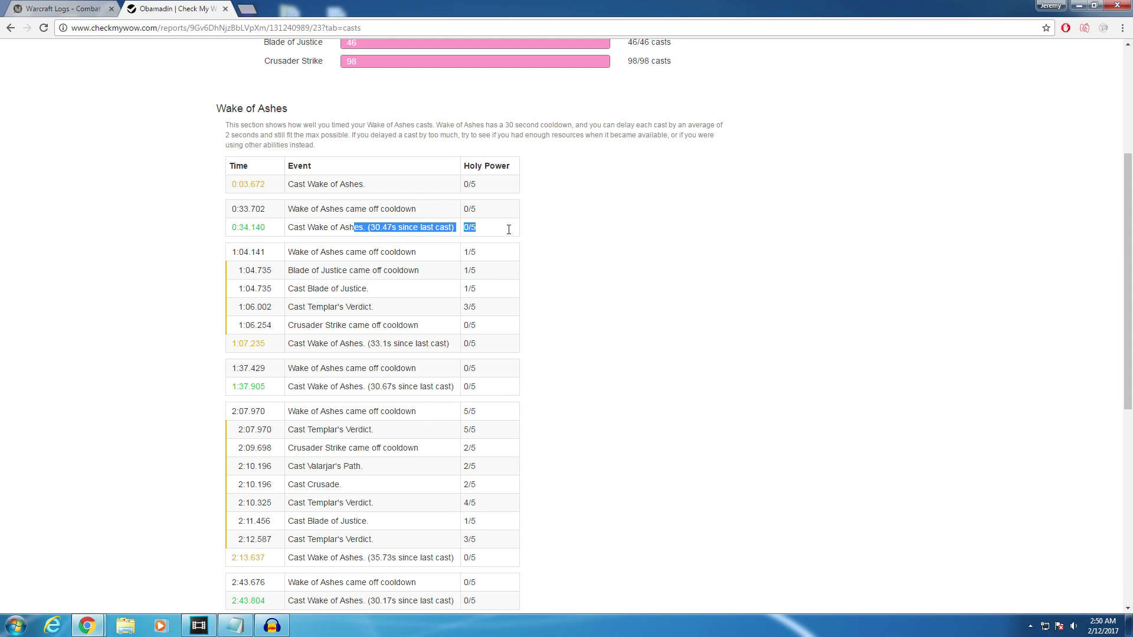
click(356, 230)
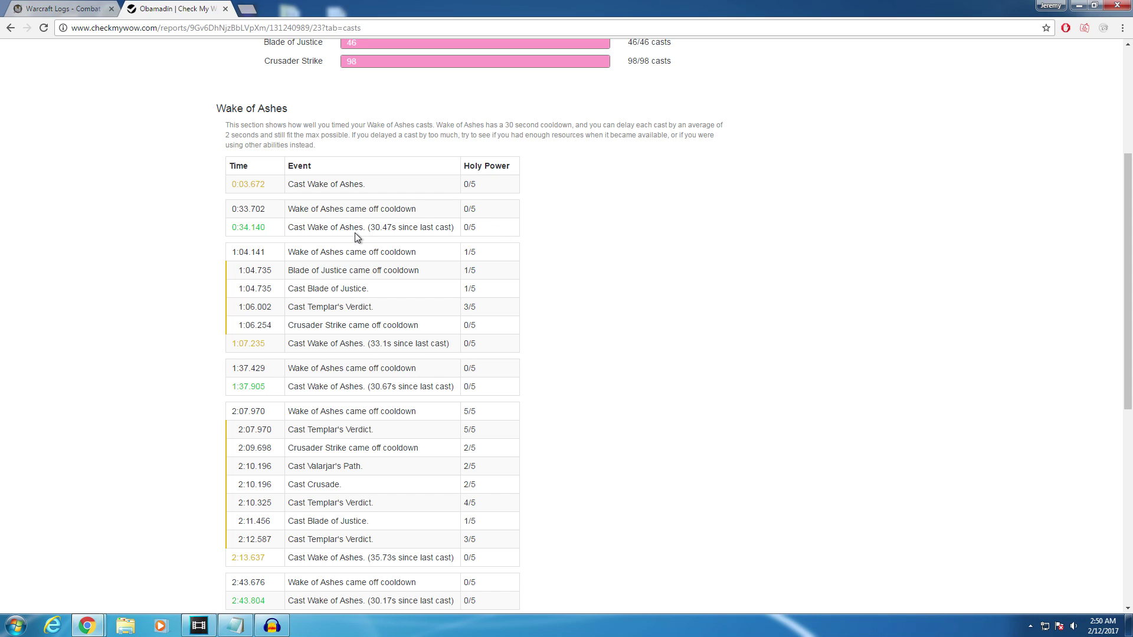
scroll(383, 295, down, 2)
drag(364, 229, 470, 229)
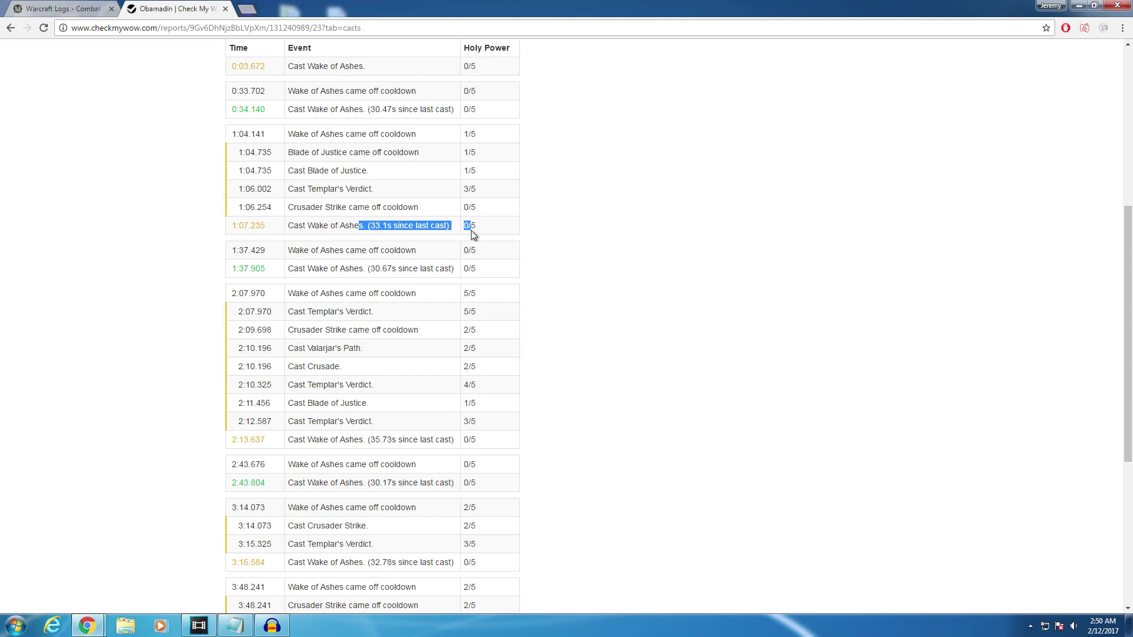
click(370, 230)
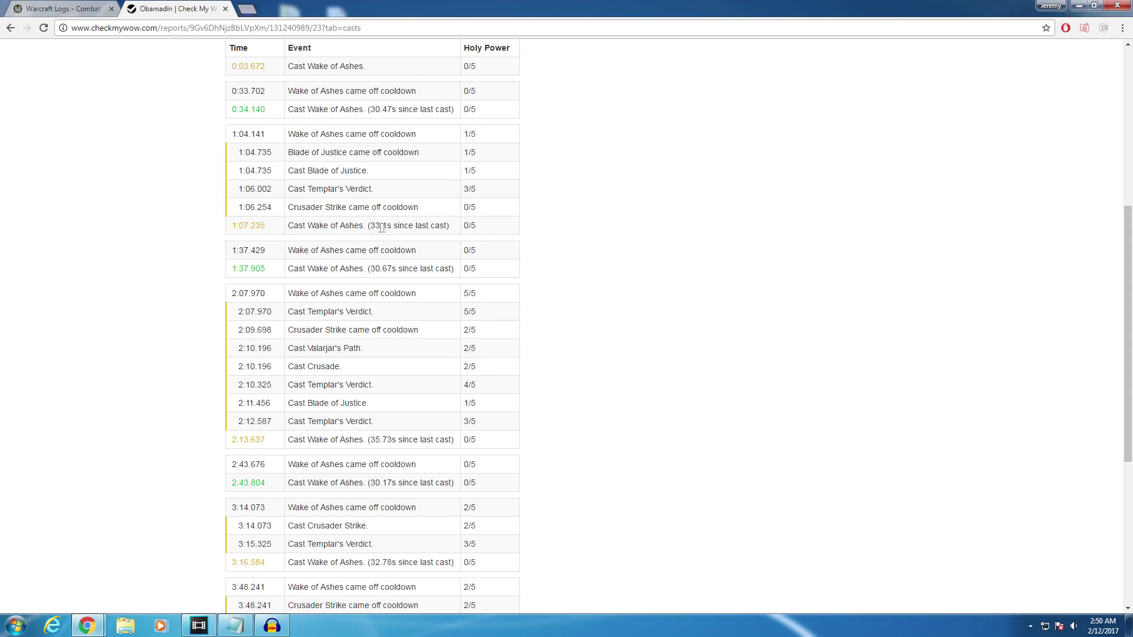
drag(379, 269, 458, 269)
click(360, 269)
Examine the intervals before the Wake of Ashes casts at 2:13 and 2:43.
scroll(435, 269, down, 4)
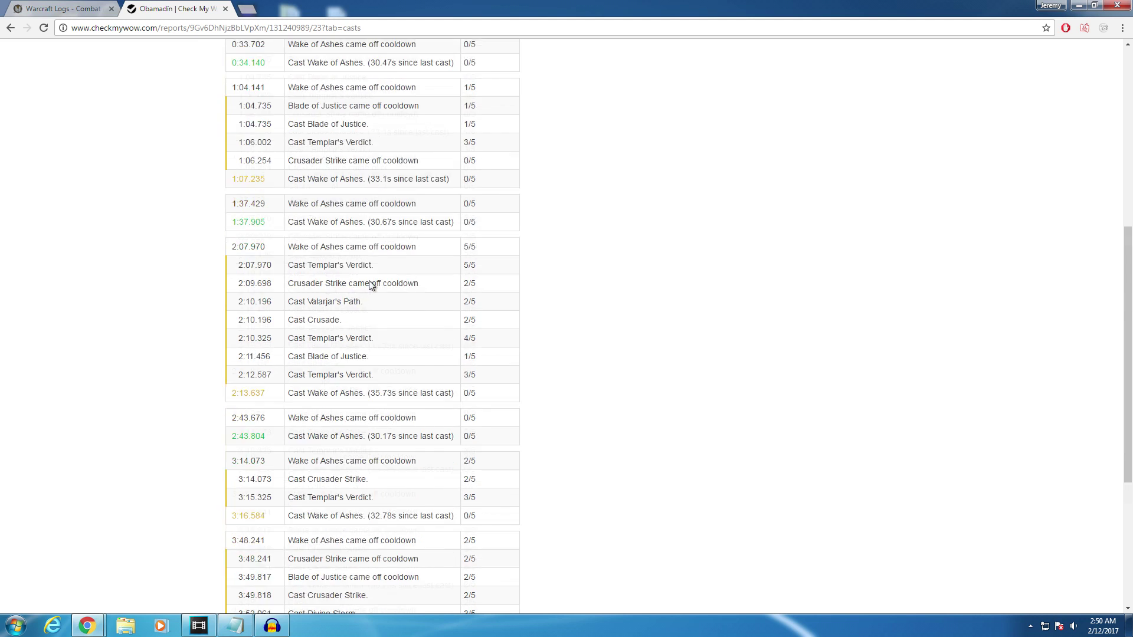
drag(340, 203, 456, 208)
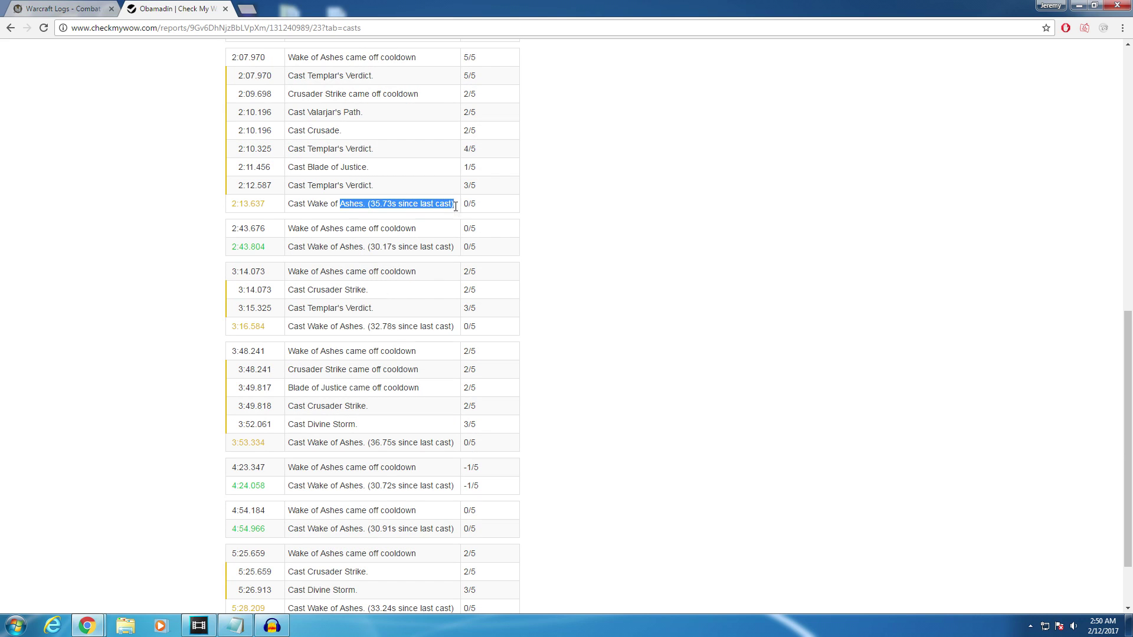
click(389, 208)
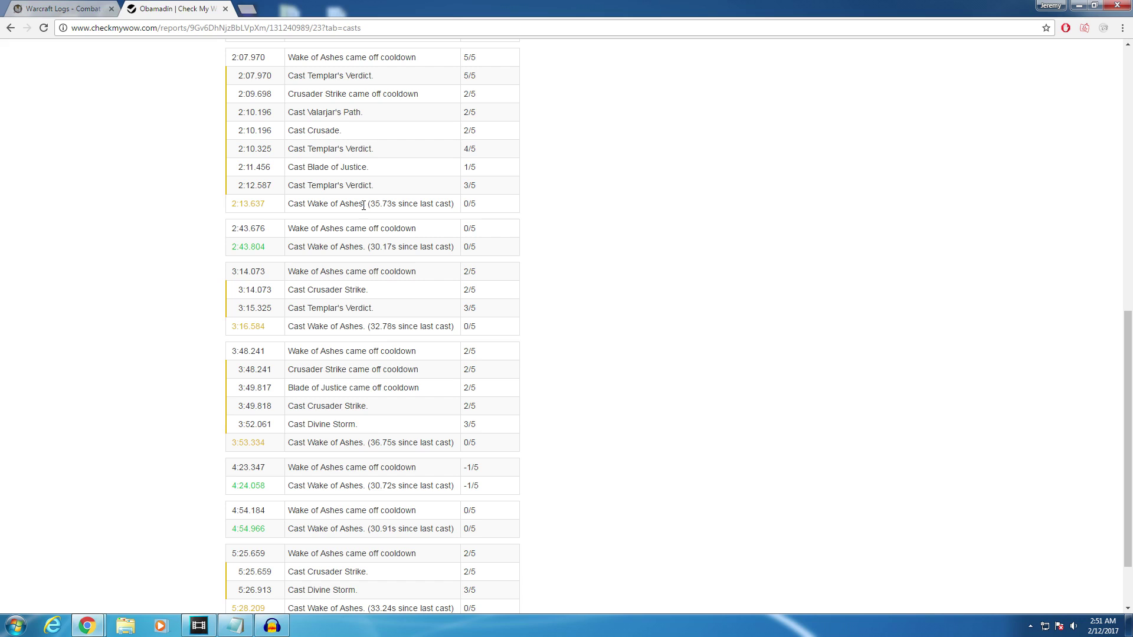
drag(365, 204, 455, 206)
click(438, 248)
drag(355, 247, 433, 239)
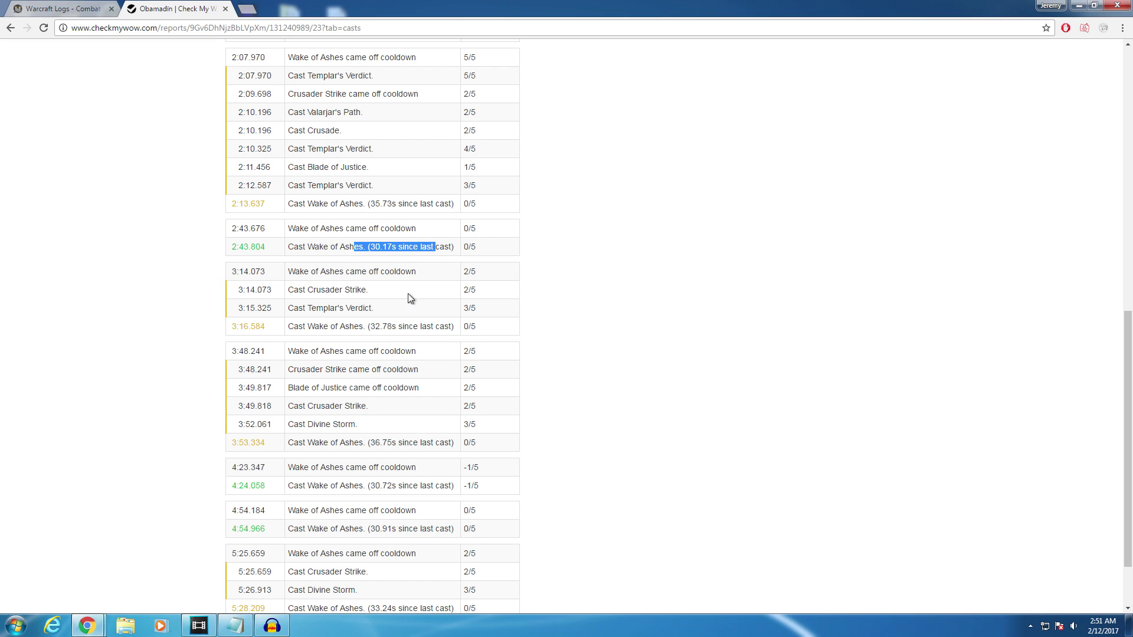
click(421, 269)
Examine the Wake of Ashes intervals at 3:53 and 5:28, and the ability's cast count in the Cast Efficiency overview.
scroll(418, 263, down, 2)
drag(369, 361, 421, 358)
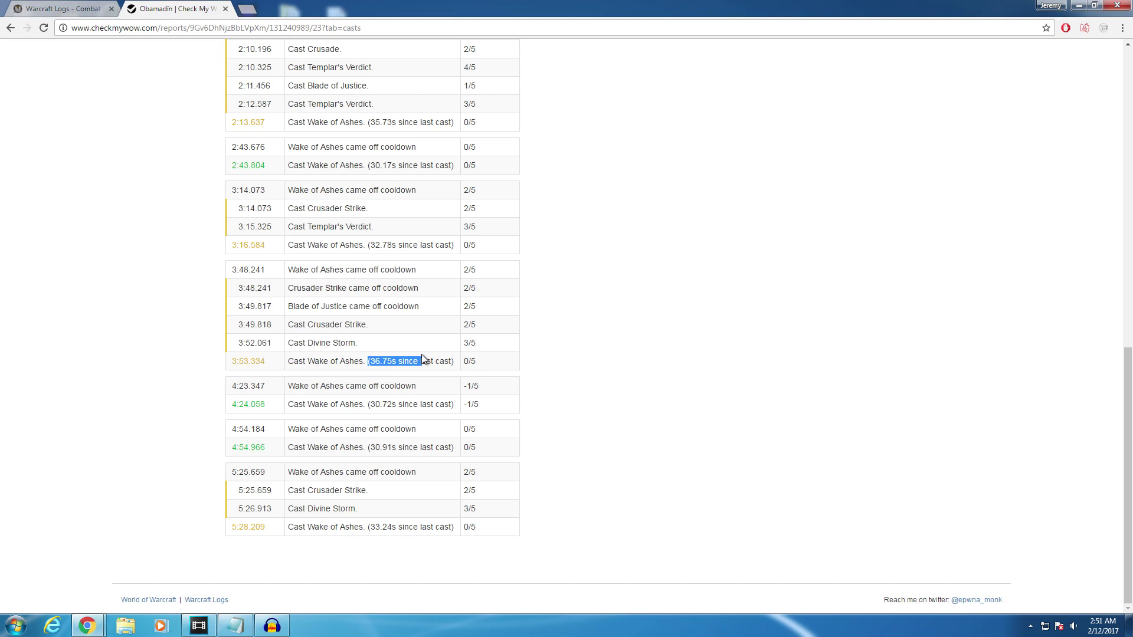
click(398, 388)
drag(364, 522, 428, 525)
click(441, 528)
scroll(451, 502, up, 20)
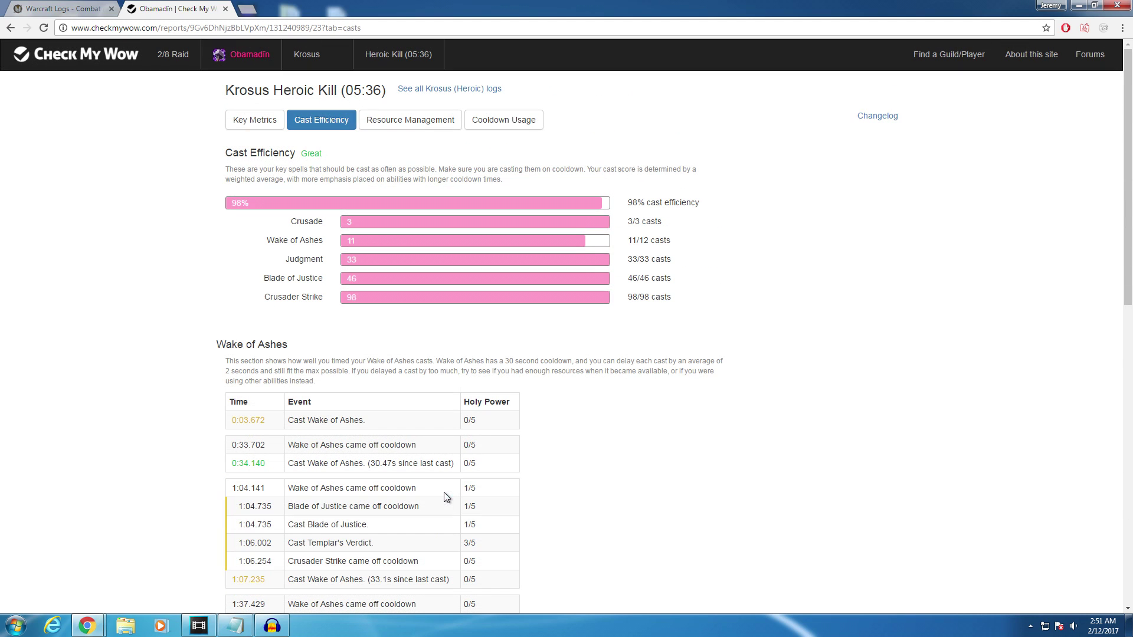
drag(675, 240, 260, 248)
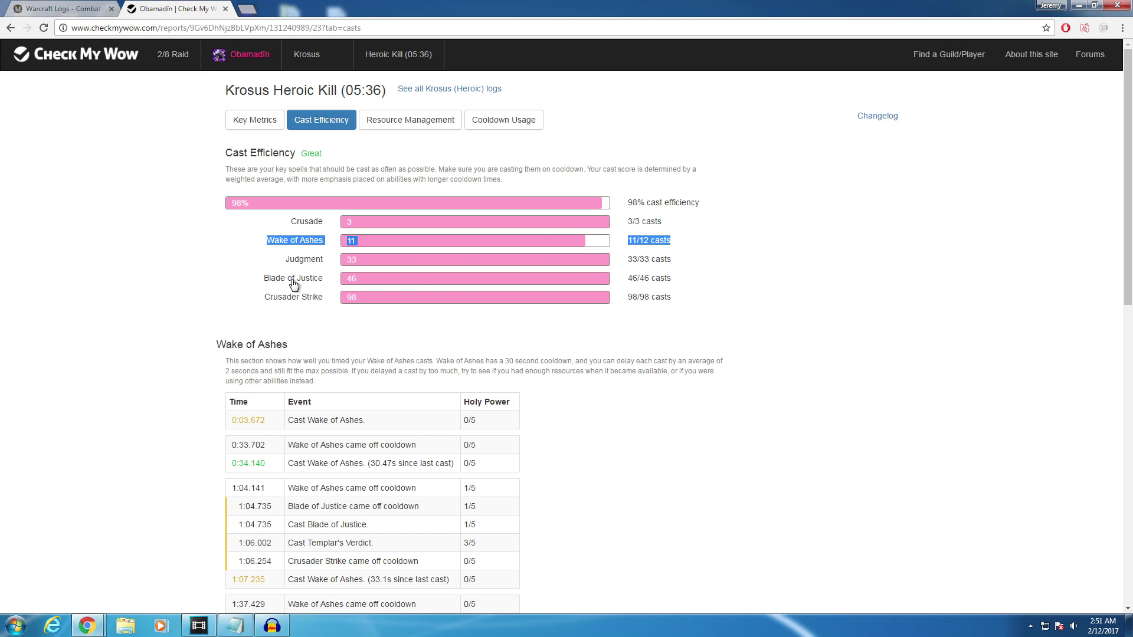
Open Resource Management and examine the Holy Power Gained section, including its overcapping advice and the wasted amounts per ability.
click(396, 123)
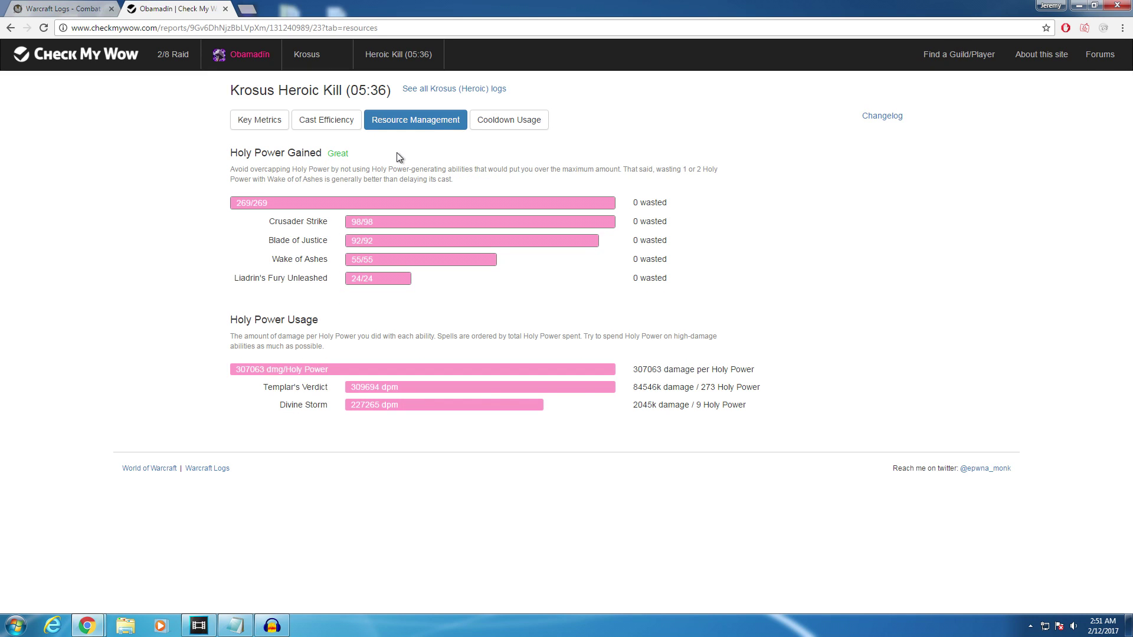
drag(225, 148, 522, 175)
click(537, 181)
drag(686, 286, 274, 177)
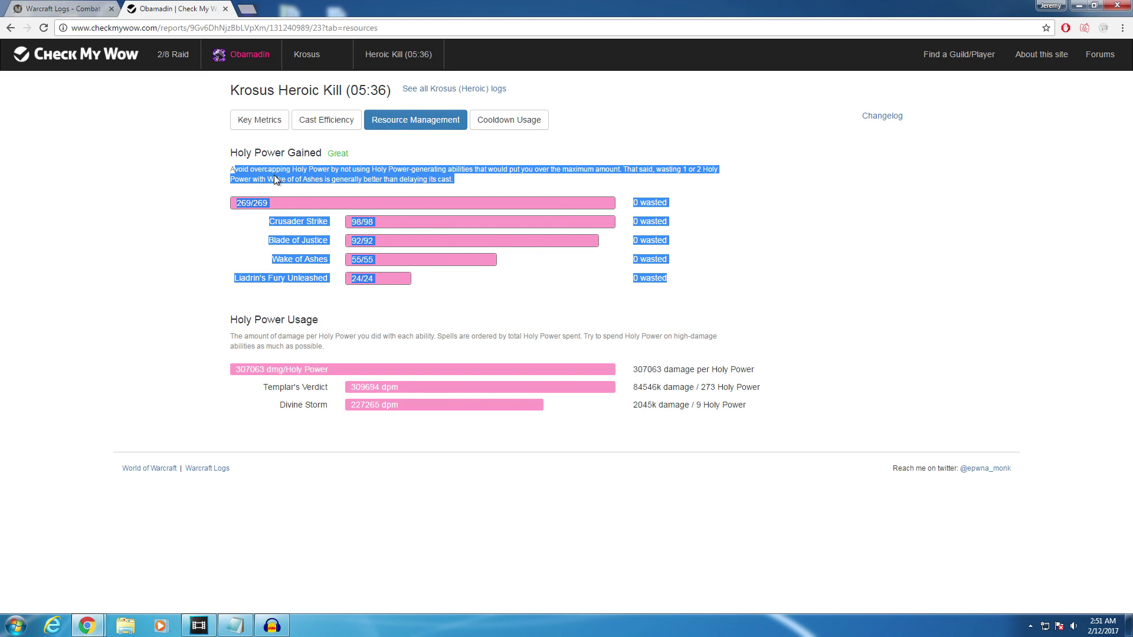
click(260, 164)
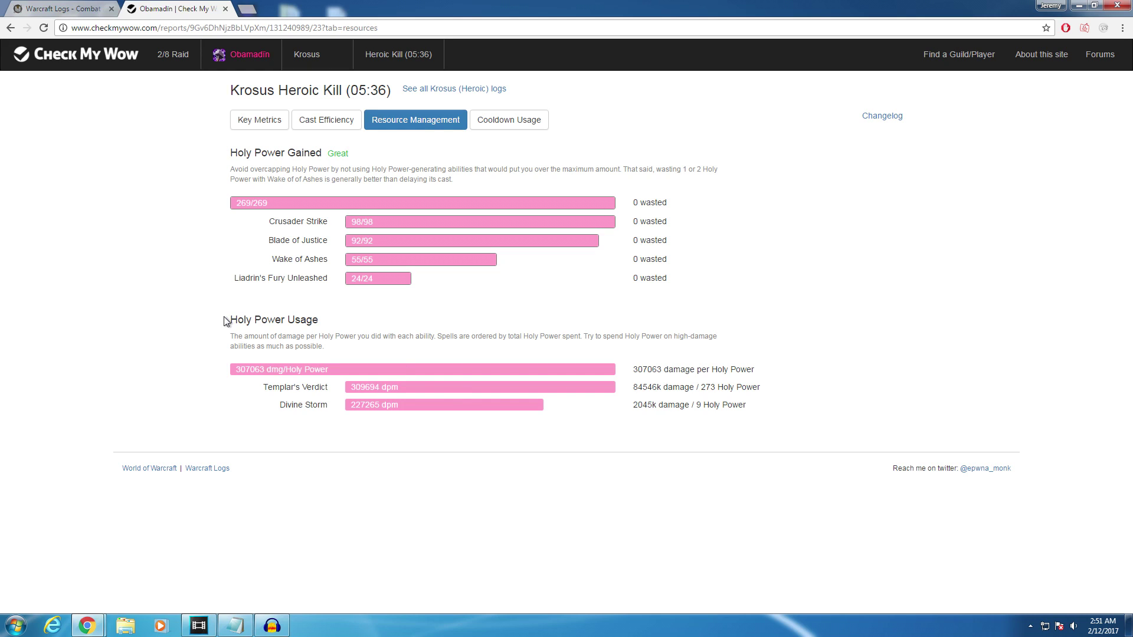
Examine the Holy Power Usage section, including its description and damage per Holy Power bars.
drag(226, 322, 751, 337)
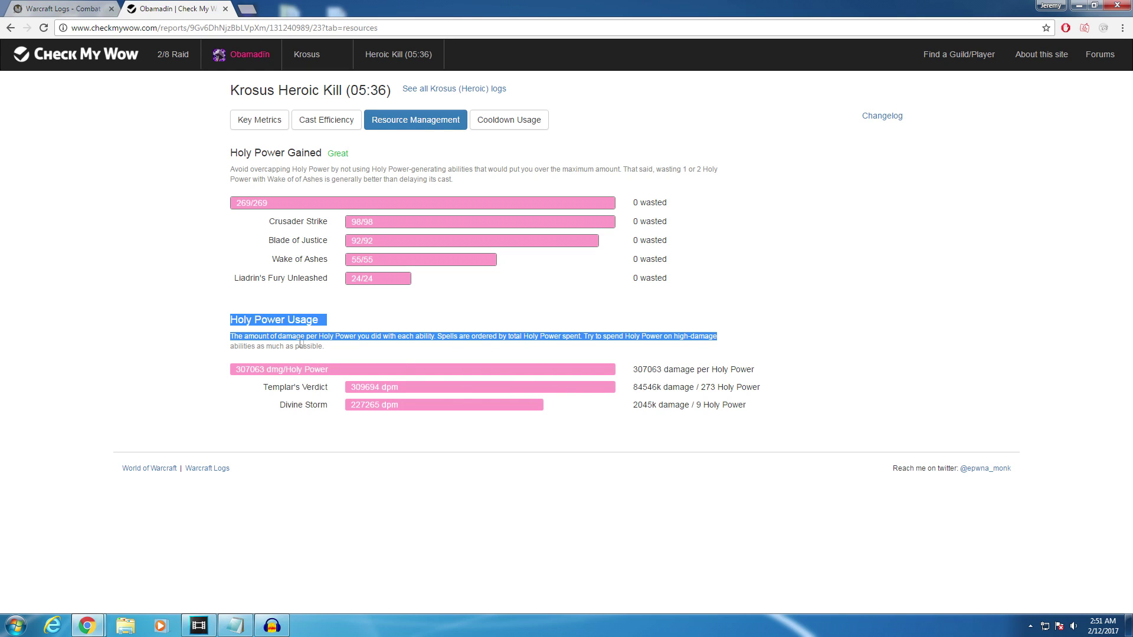
click(395, 347)
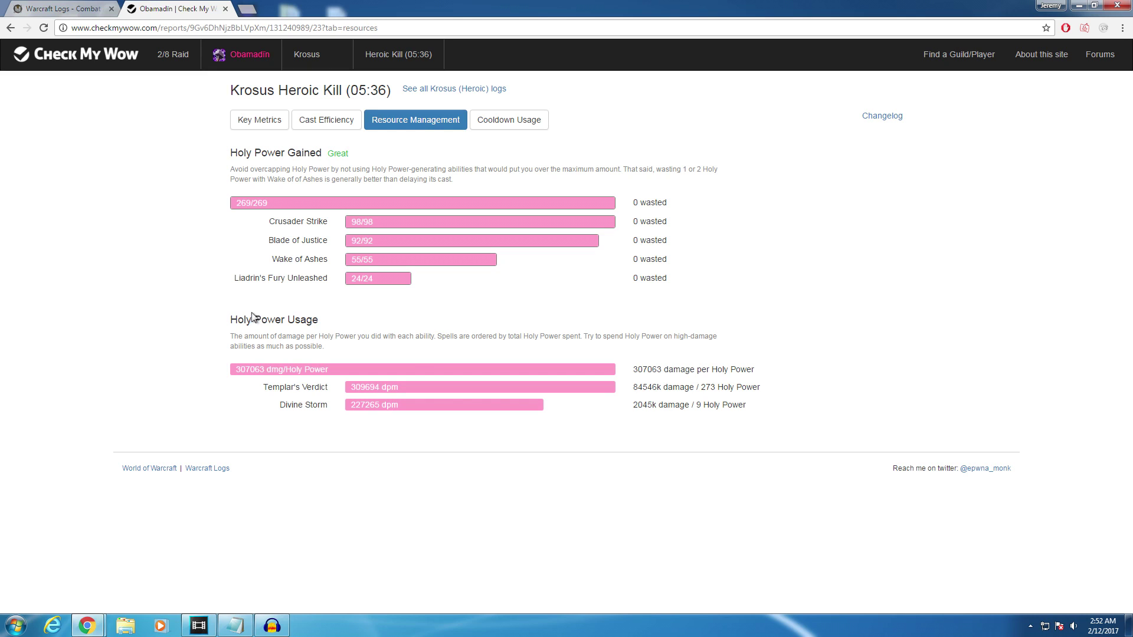
drag(247, 320, 495, 367)
click(495, 368)
Open Cooldown Usage and examine how the potion, Heroism, Valarjar's Path and Crusade line up in Cooldown Timings.
click(505, 120)
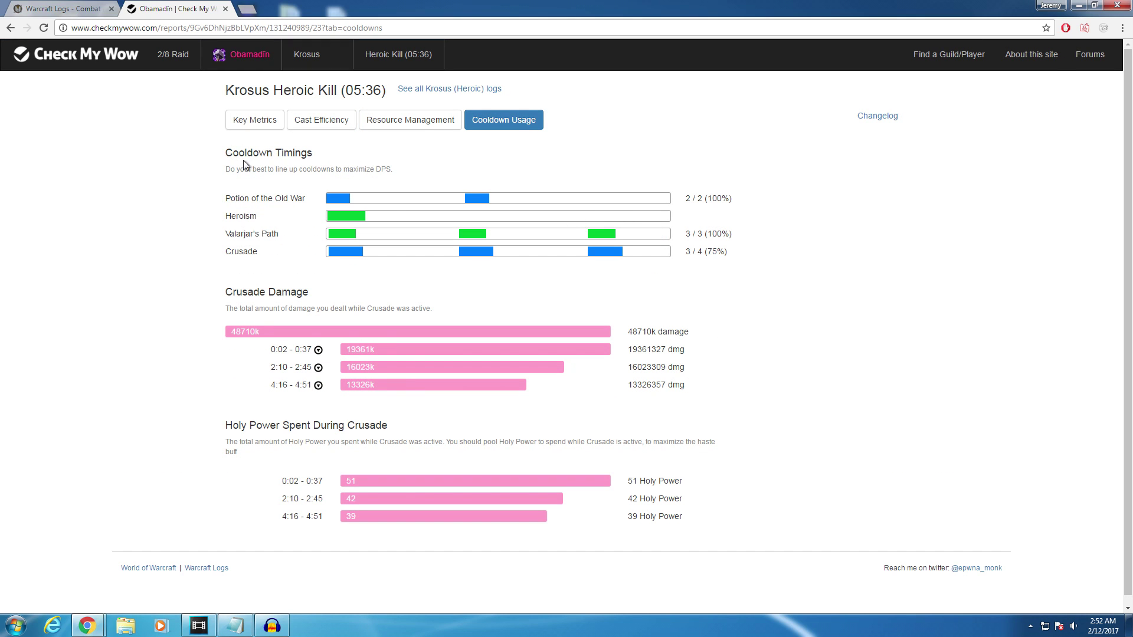
drag(223, 154, 361, 201)
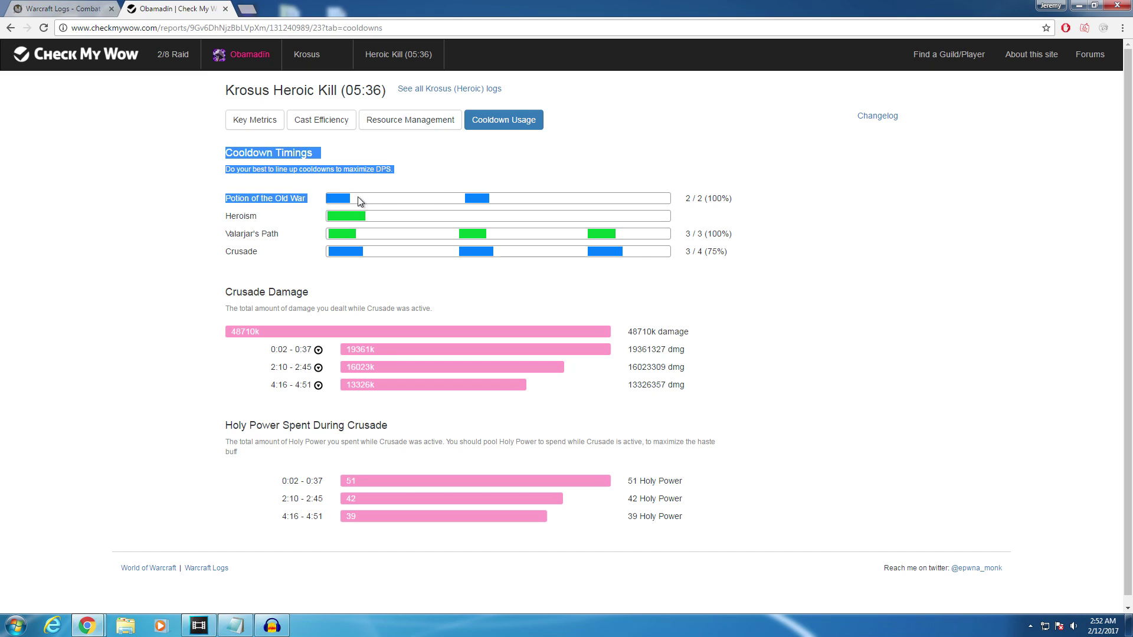
click(275, 194)
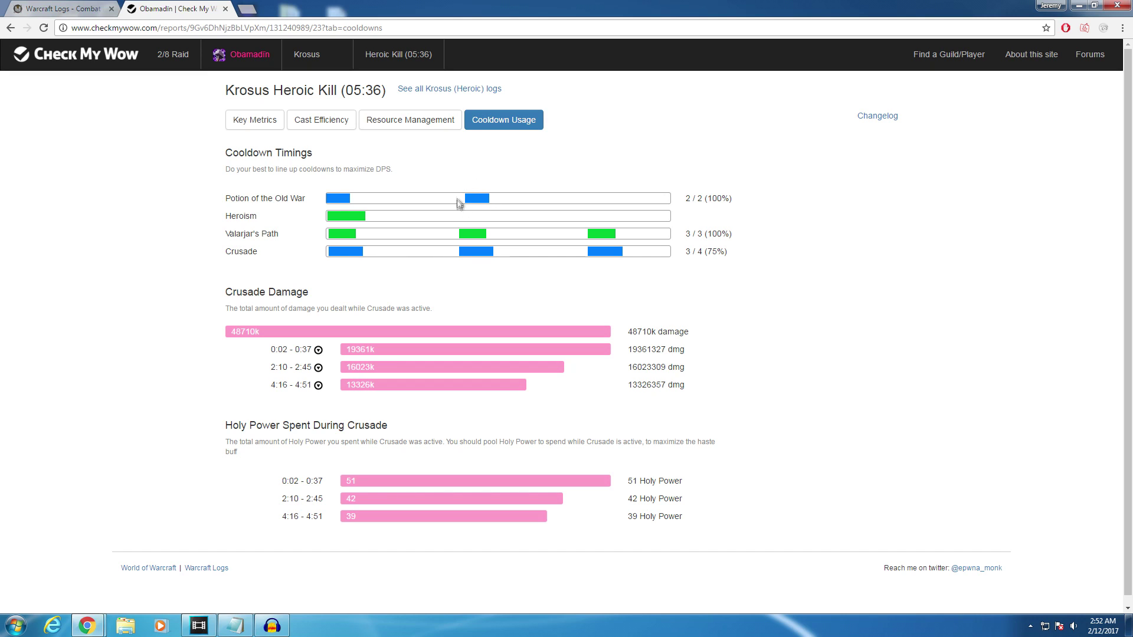
drag(458, 200, 506, 276)
click(483, 200)
Examine the Crusade Damage section, expanding the 2:10 - 2:45 window's ability breakdown and collapsing it again.
drag(227, 289, 533, 301)
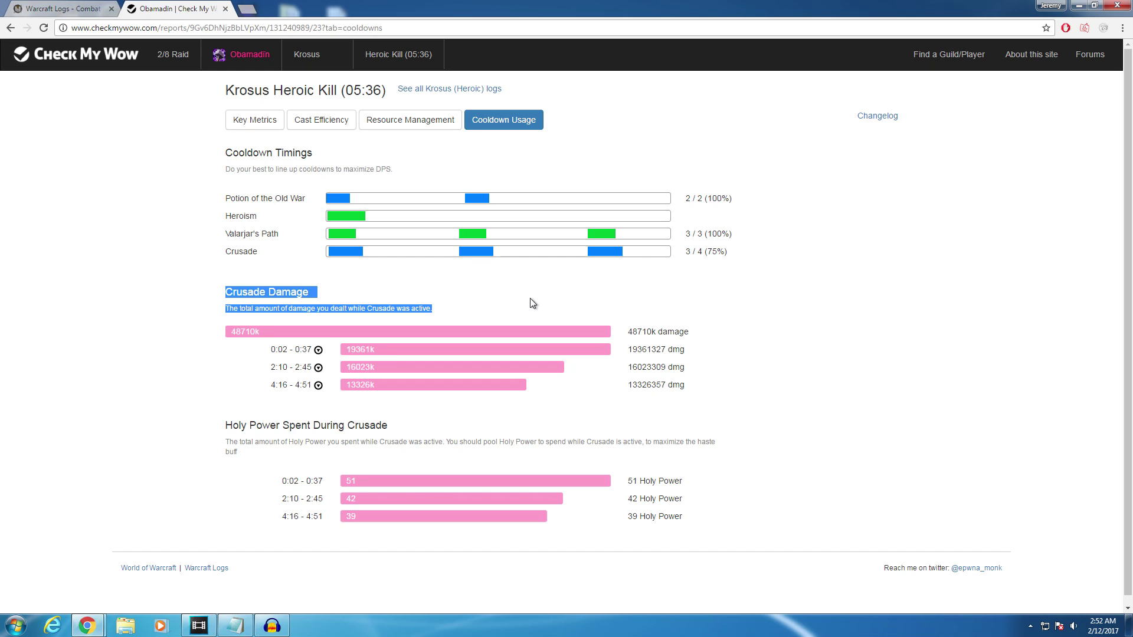
click(465, 301)
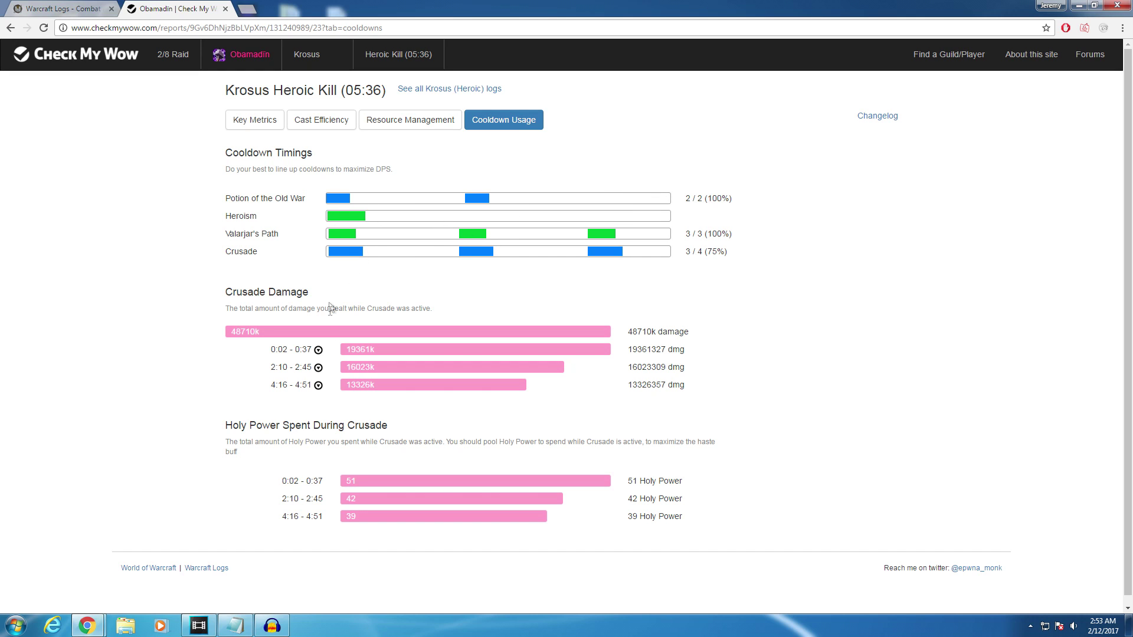
click(318, 368)
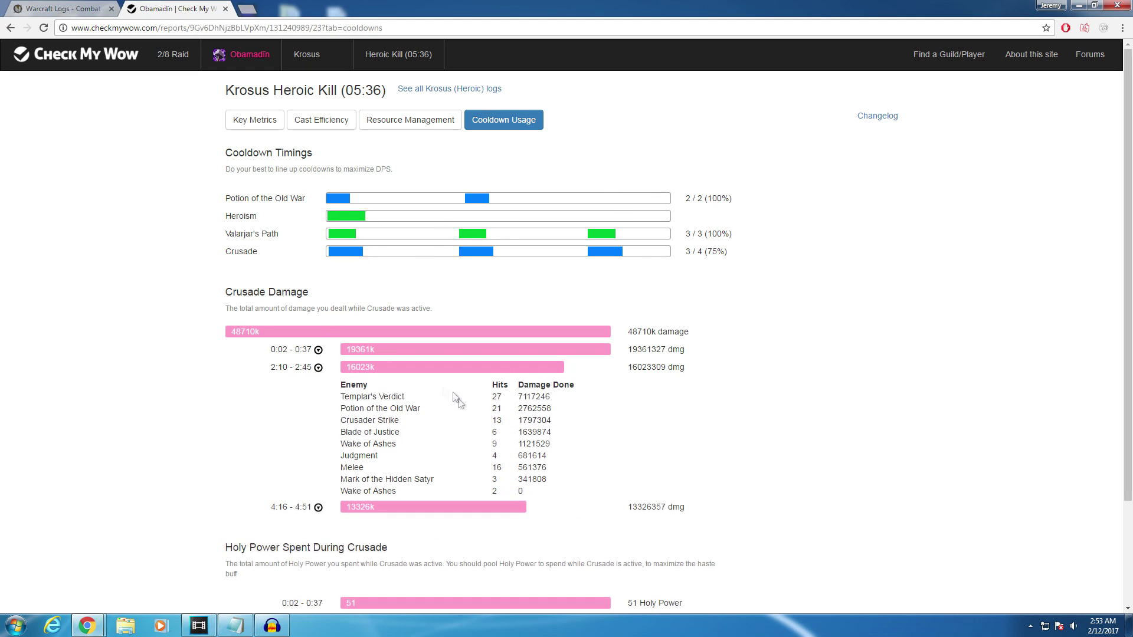
drag(358, 401, 482, 406)
click(419, 408)
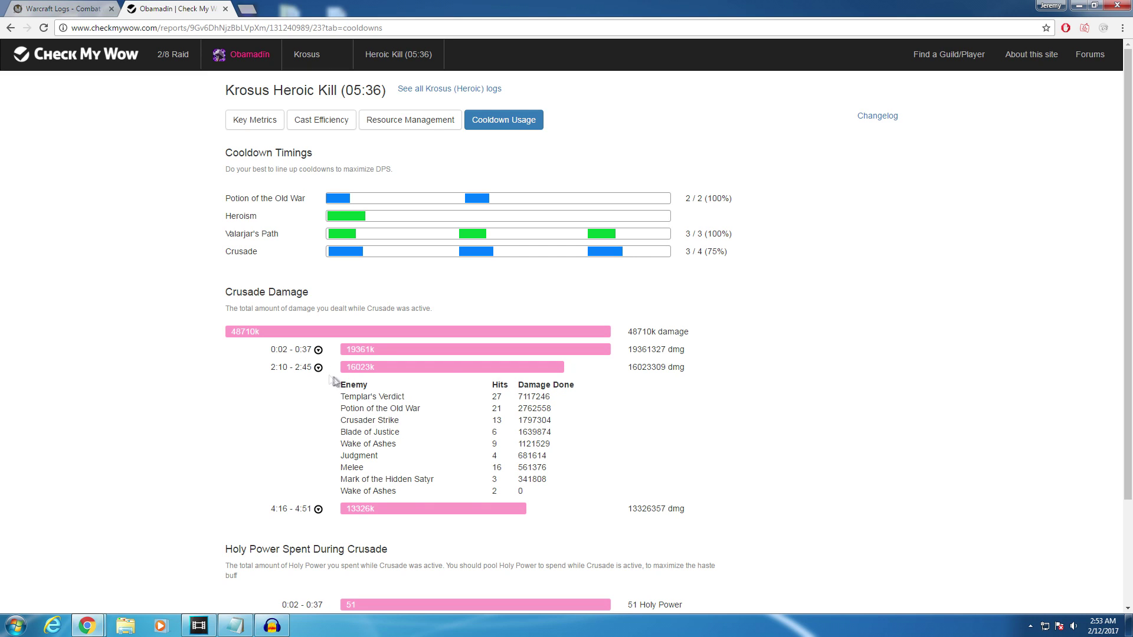
click(318, 368)
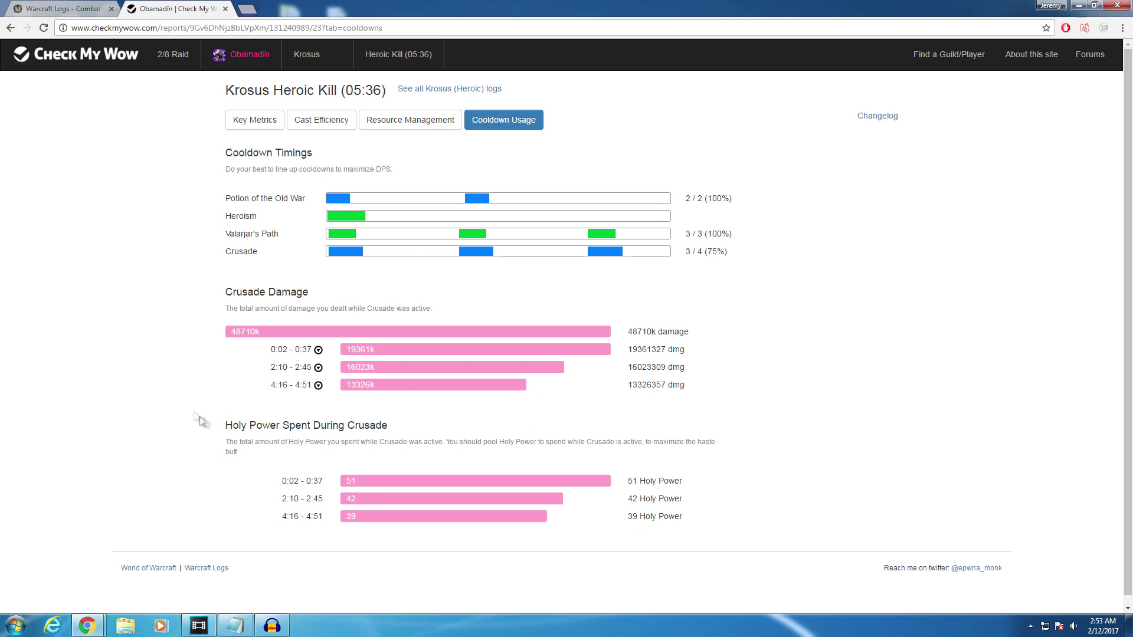
Examine the Holy Power Spent During Crusade description and compare its three time windows, finishing back on Key Metrics.
drag(204, 420, 525, 445)
drag(193, 452, 190, 430)
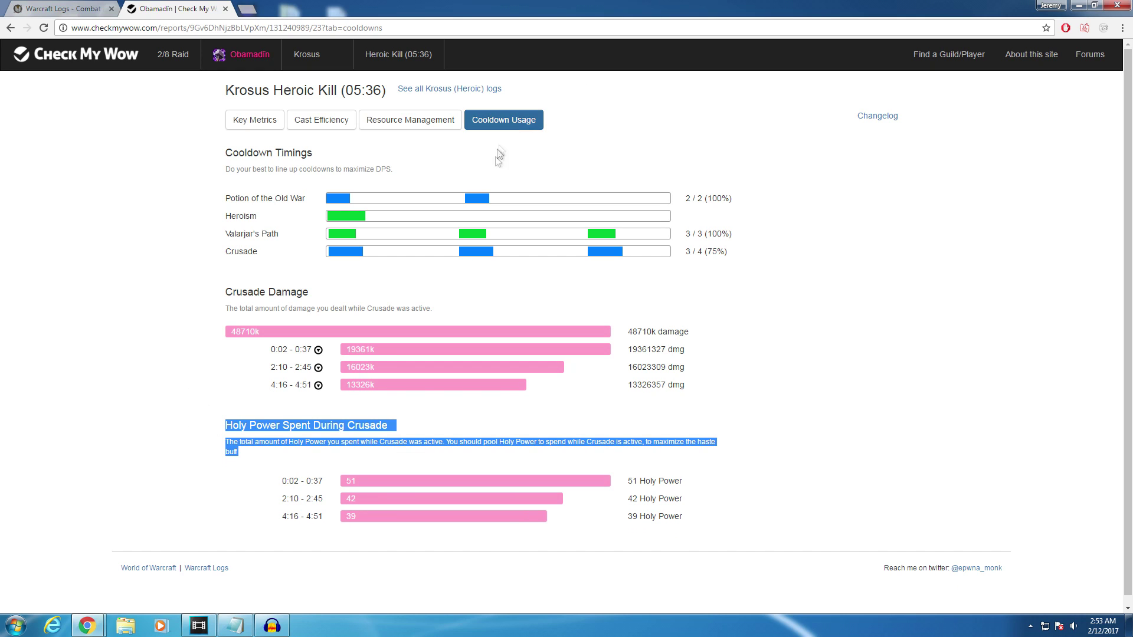
click(234, 447)
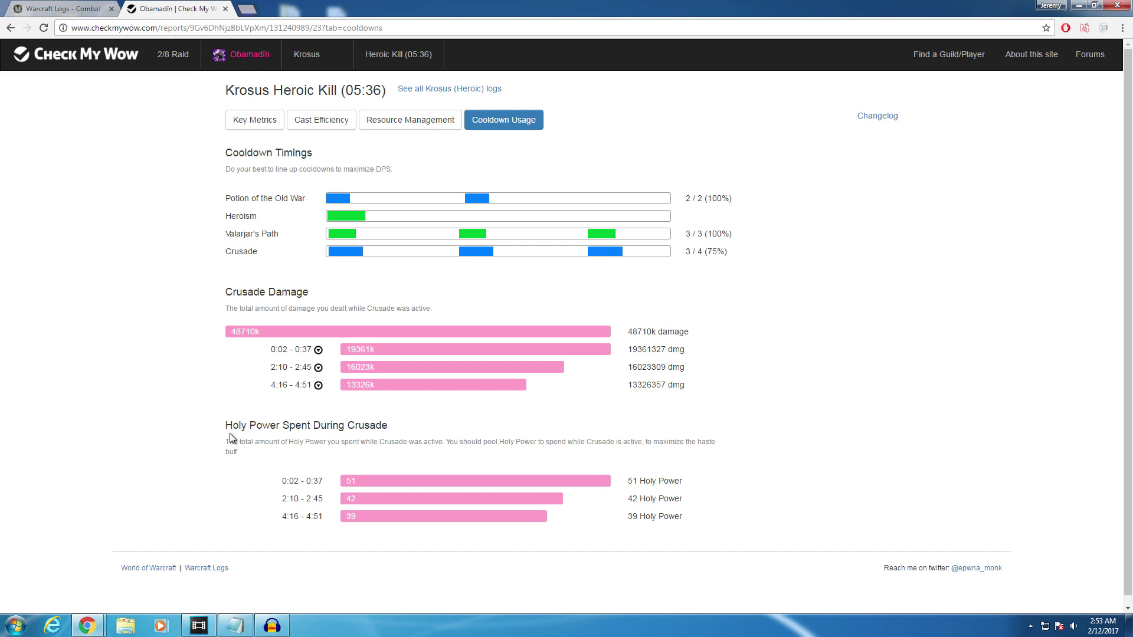
scroll(263, 448, down, 1)
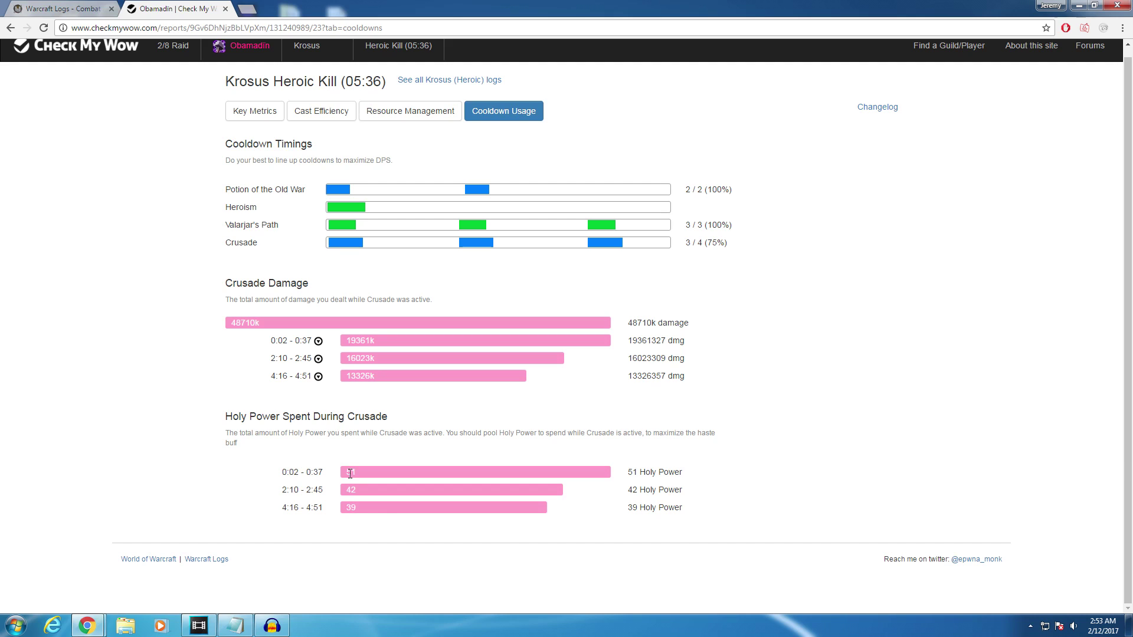
double_click(413, 474)
click(366, 480)
drag(269, 493, 425, 503)
click(413, 502)
drag(336, 492, 270, 503)
click(600, 505)
click(265, 109)
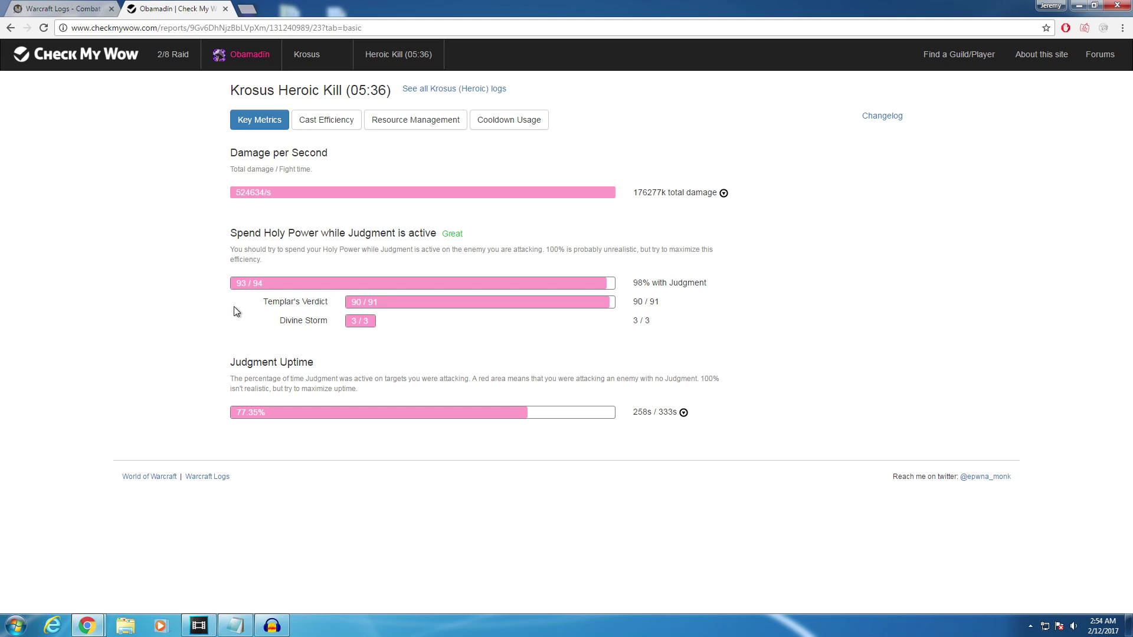
Switch to the Warcraft Logs report, open its Compare view, and look over the manual options for comparing reports.
click(90, 7)
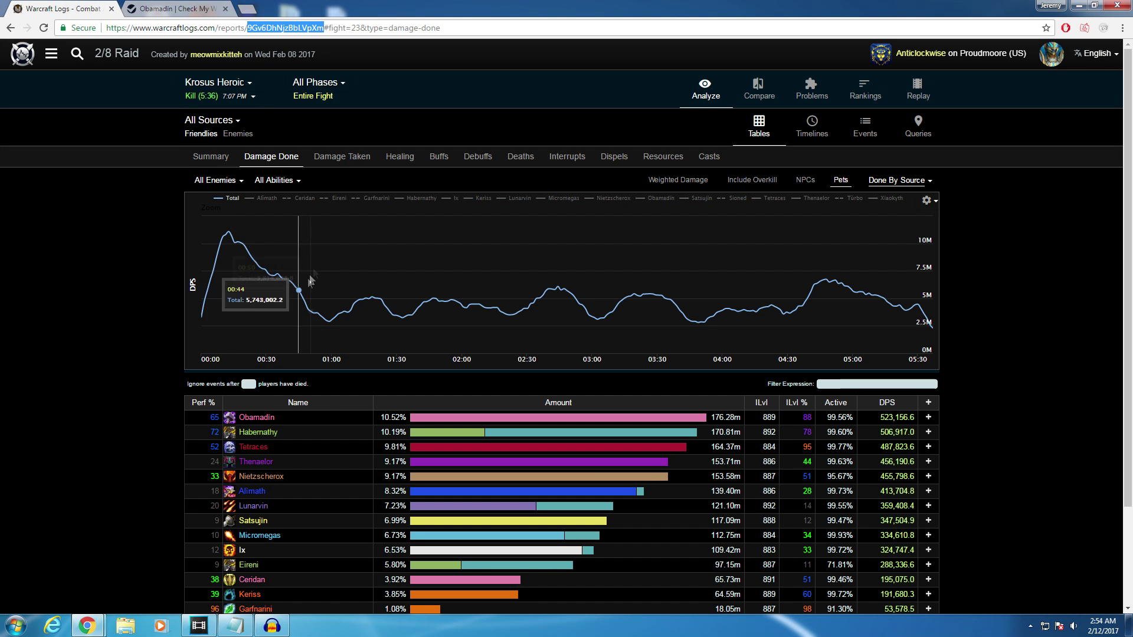
click(141, 198)
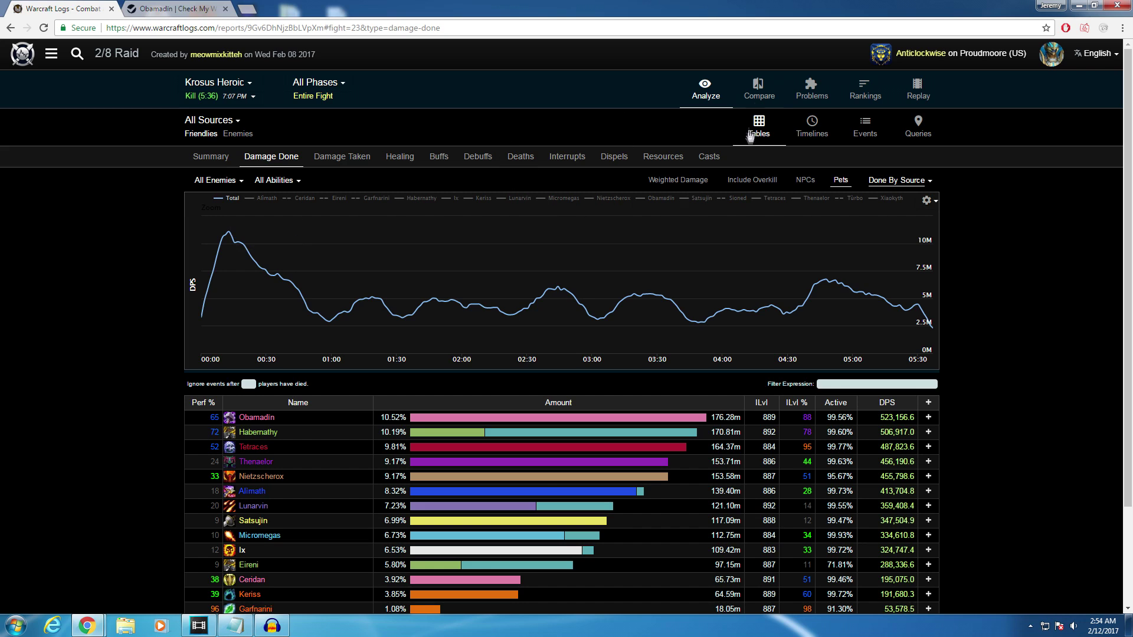
click(759, 88)
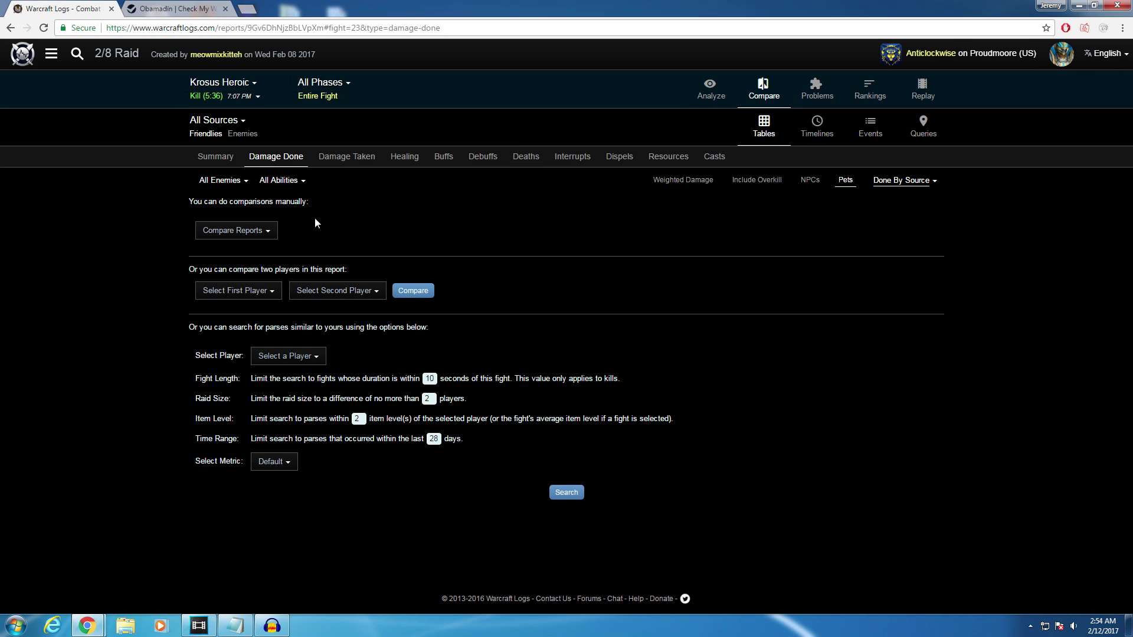
click(242, 230)
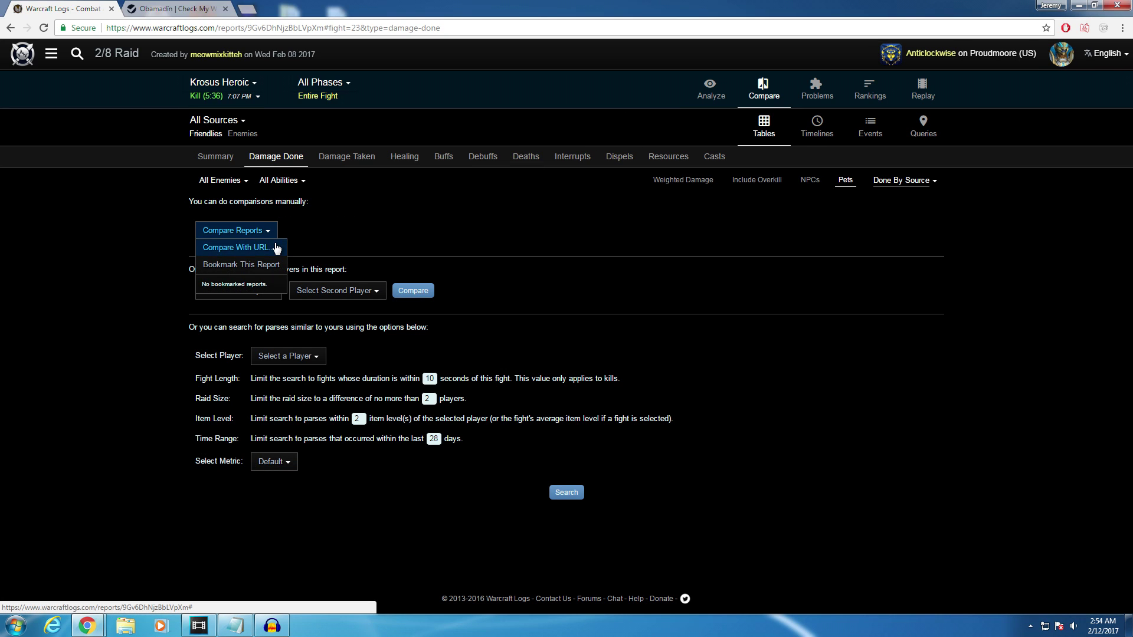
click(253, 235)
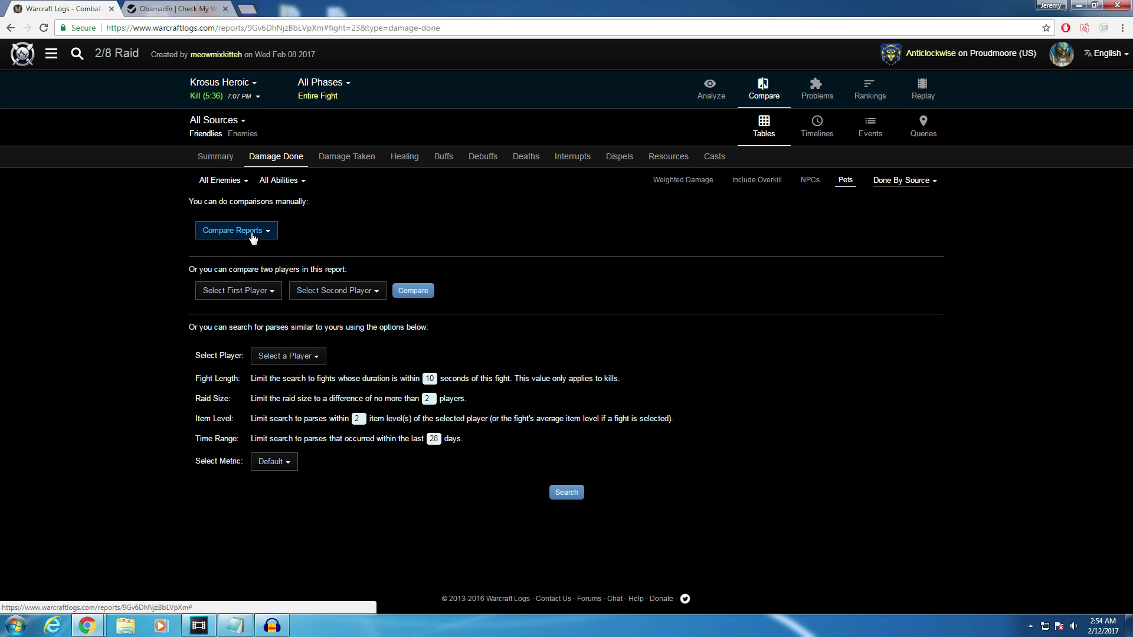
click(252, 233)
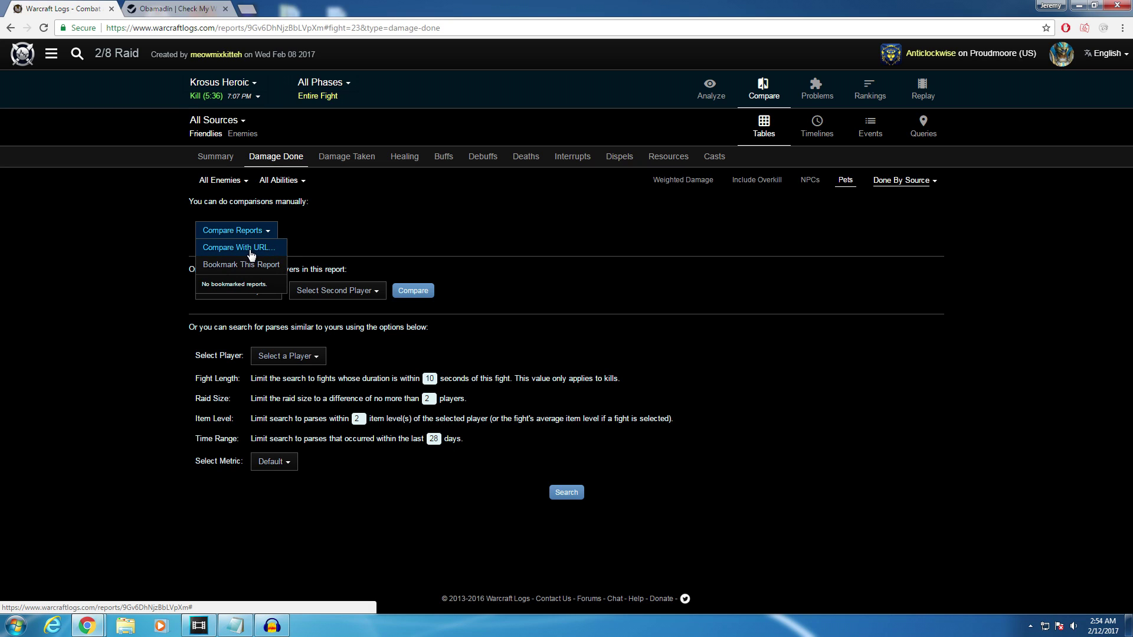
click(127, 237)
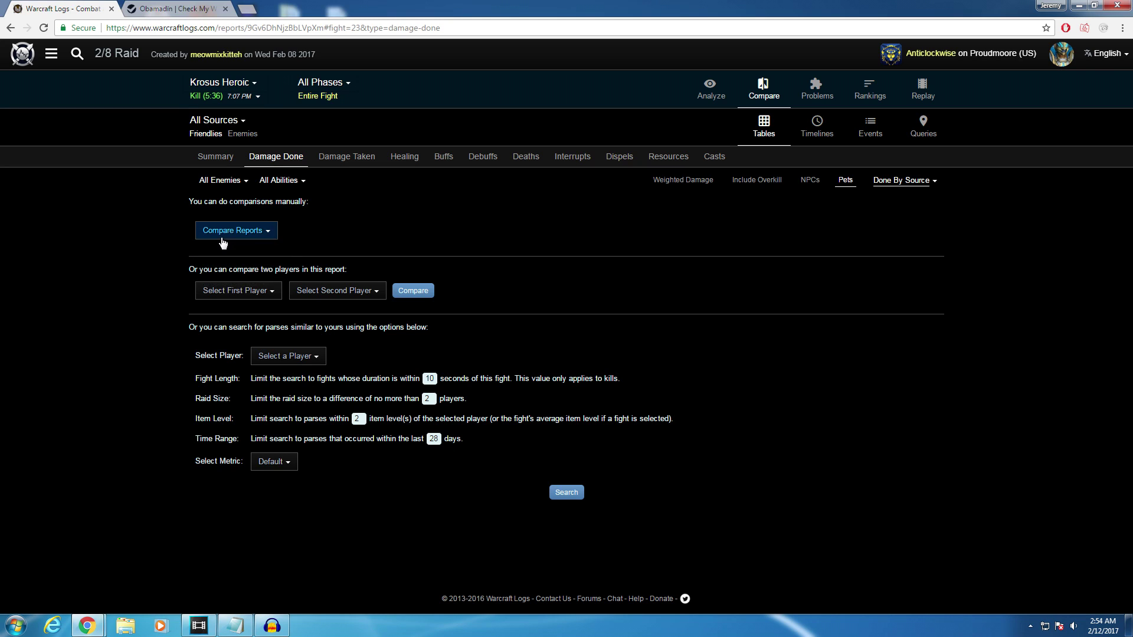
View The Nighthold's Krosus player rankings from the Warcraft Logs home page in a separate page, closing it to return to the report comparison.
click(242, 9)
text(war)
key(Return)
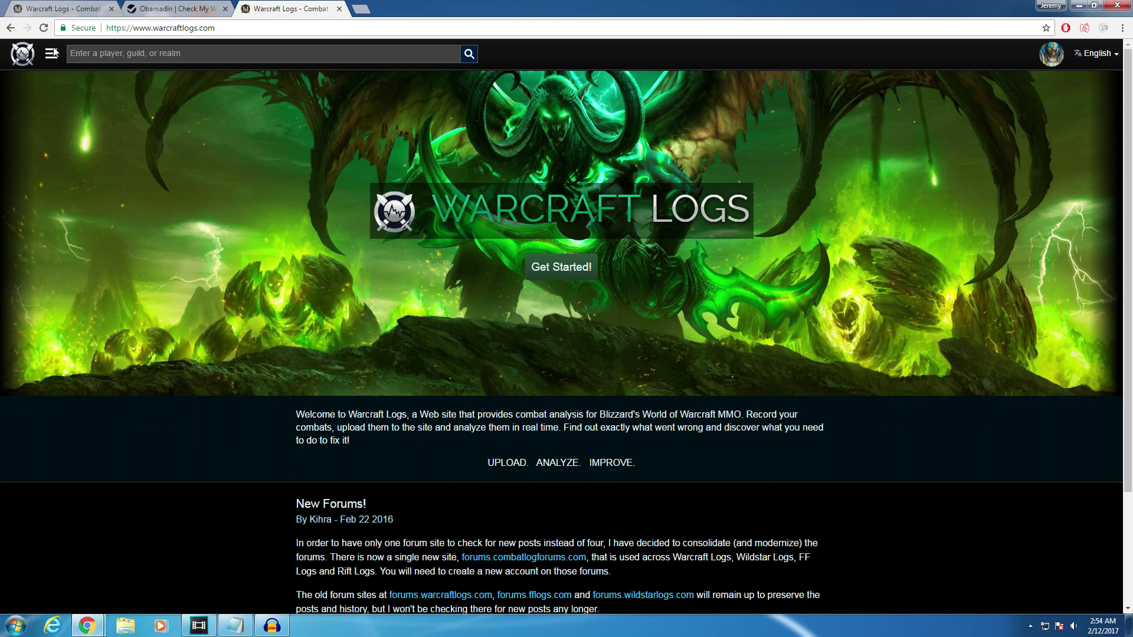
click(52, 53)
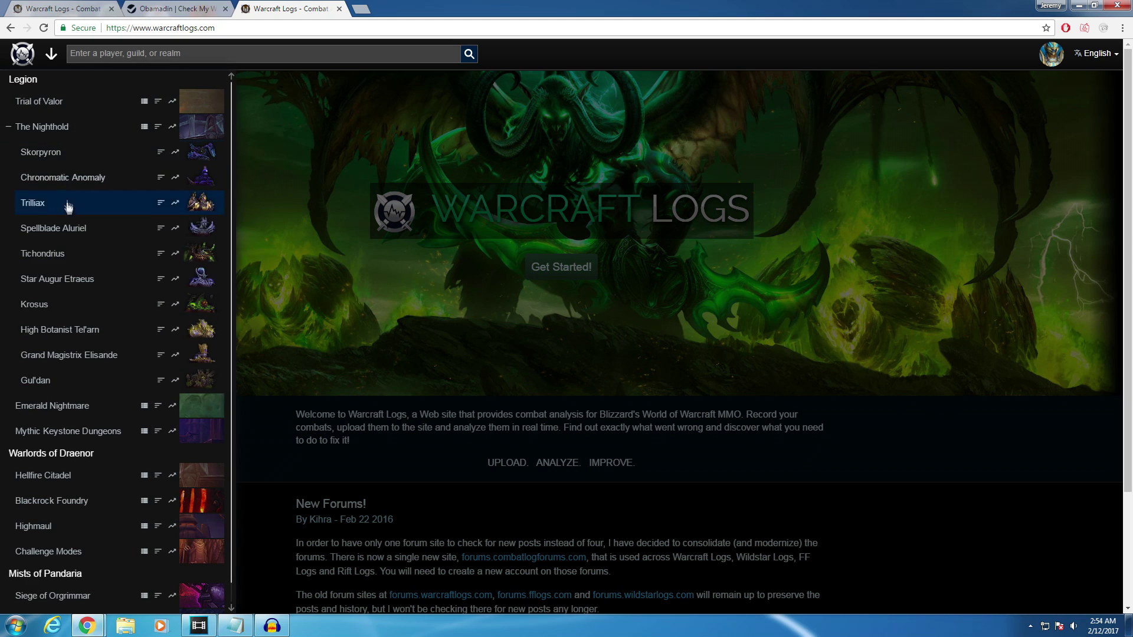
click(87, 303)
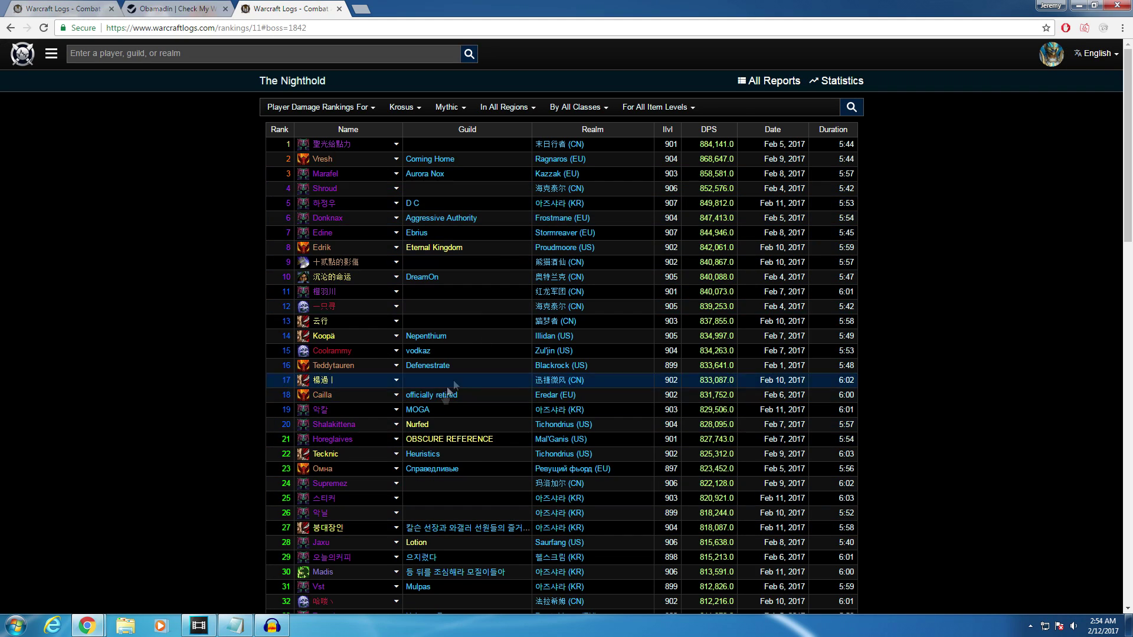
click(339, 9)
click(68, 11)
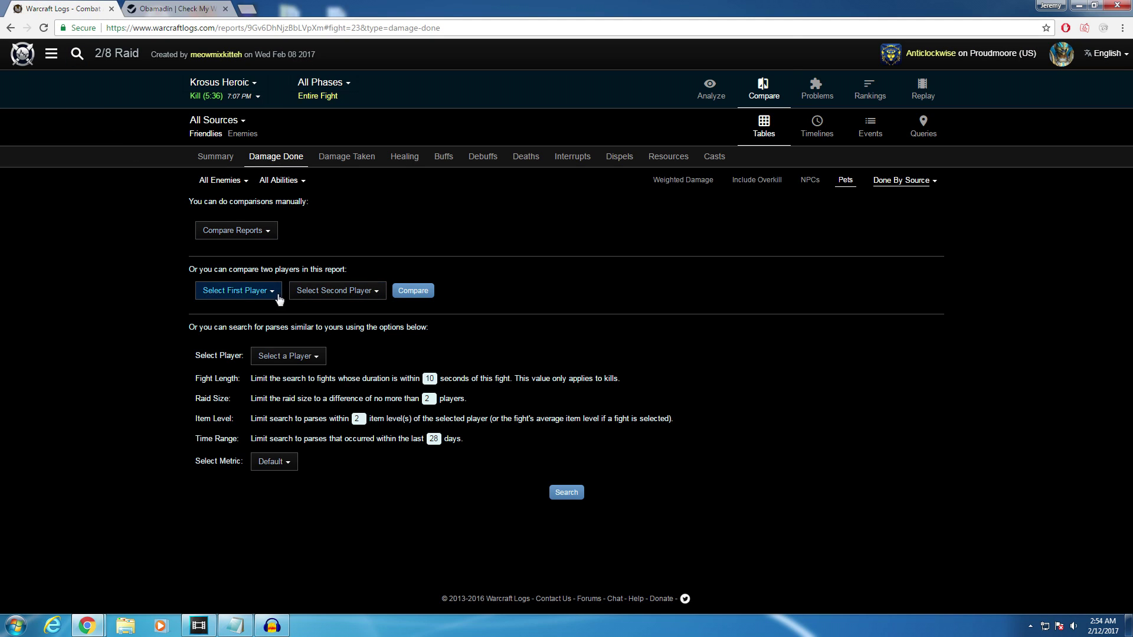
Choose the Retribution Paladin under review as the player for the similar-parse search.
drag(180, 326, 608, 429)
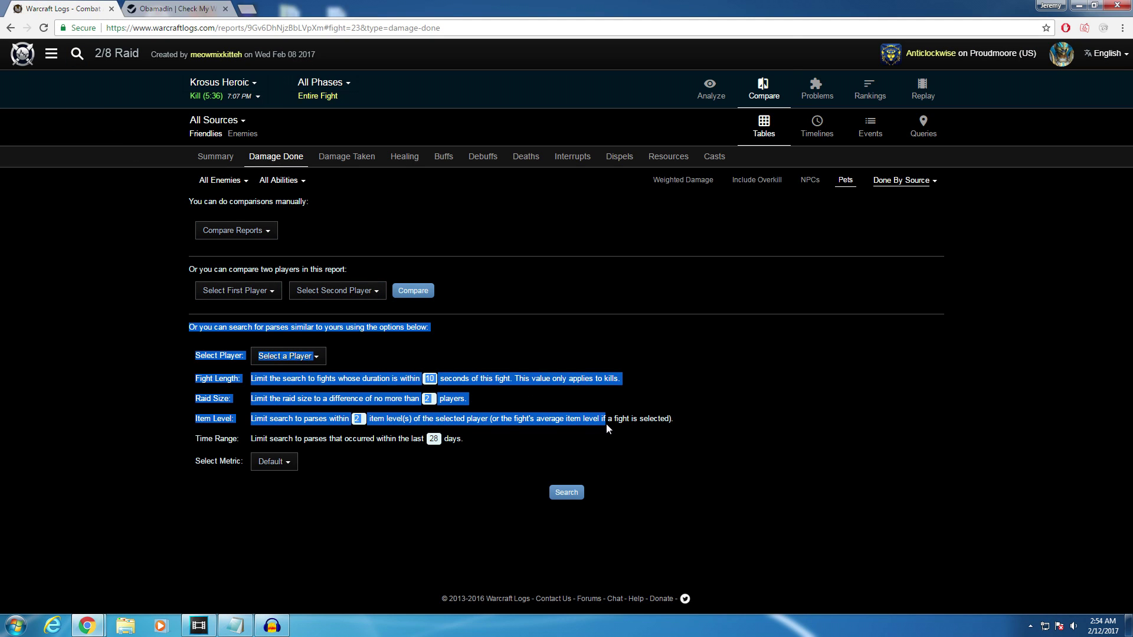
click(608, 425)
click(319, 355)
click(284, 378)
Read the search limits for similar parses, covering item level, raid size and fight length.
drag(183, 354, 563, 421)
click(274, 416)
drag(250, 419, 413, 420)
click(354, 400)
drag(250, 399, 534, 406)
click(363, 395)
drag(219, 379, 539, 388)
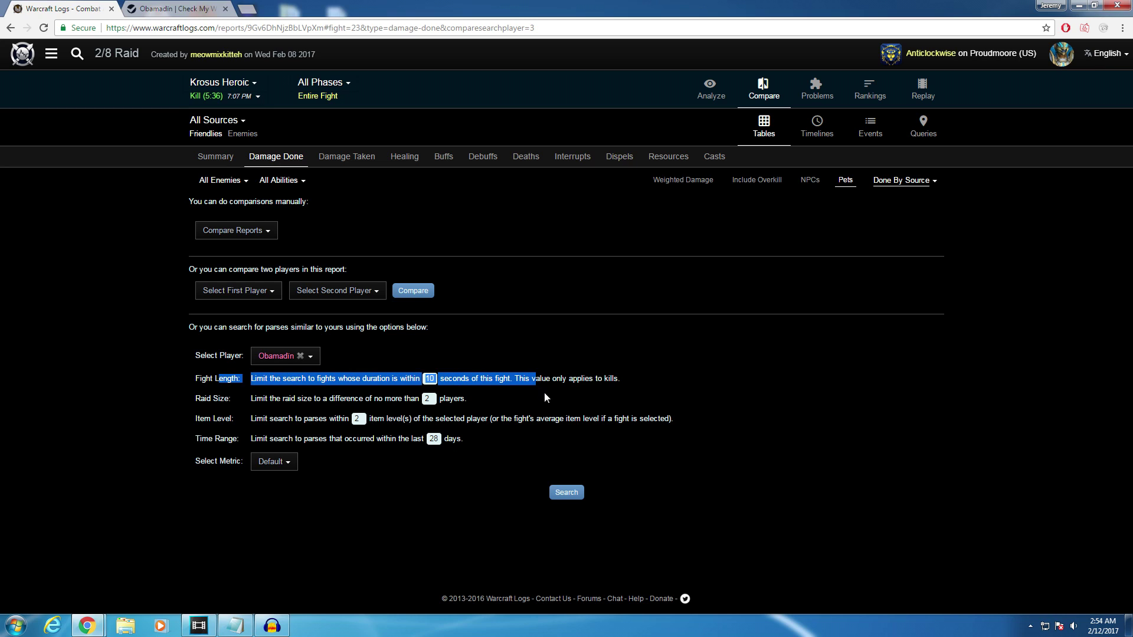
click(545, 393)
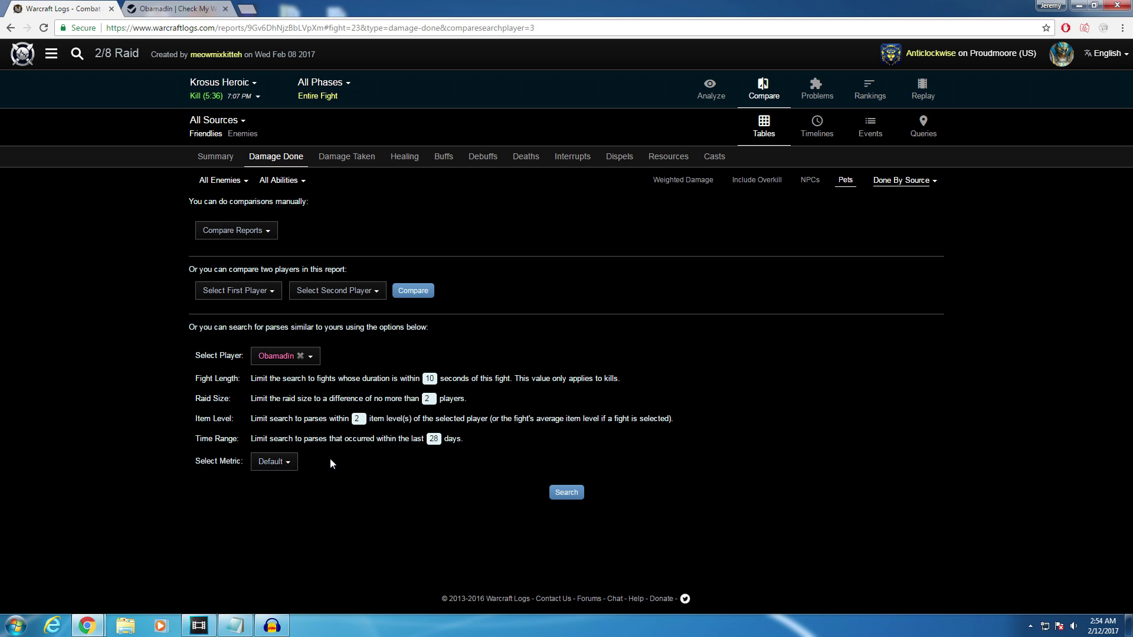
Search for similar parses, inspect the top result's talents and trinkets, and open the comparison with the fifth-ranked parse from the guild DPS OVER MECHANICS.
click(562, 494)
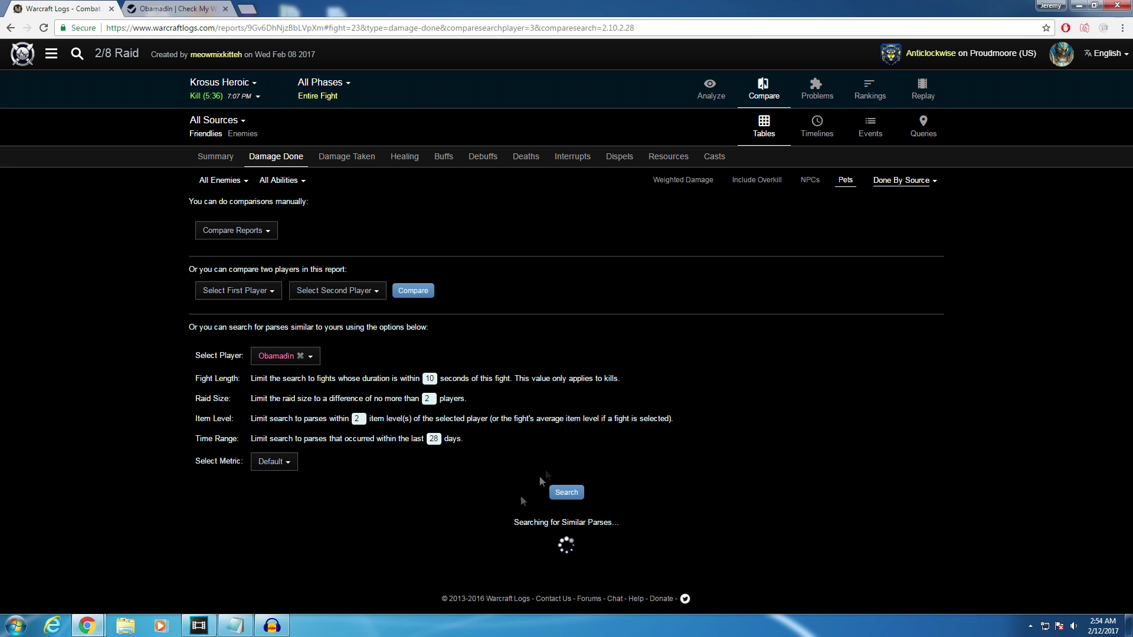
scroll(567, 413, down, 5)
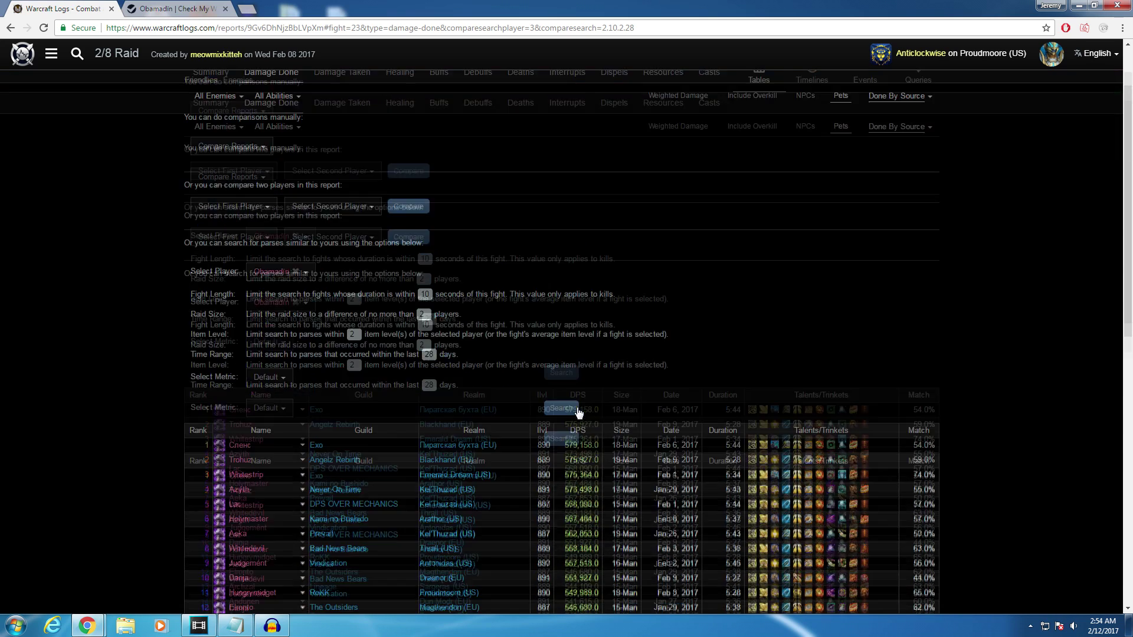
mouse_move(767, 236)
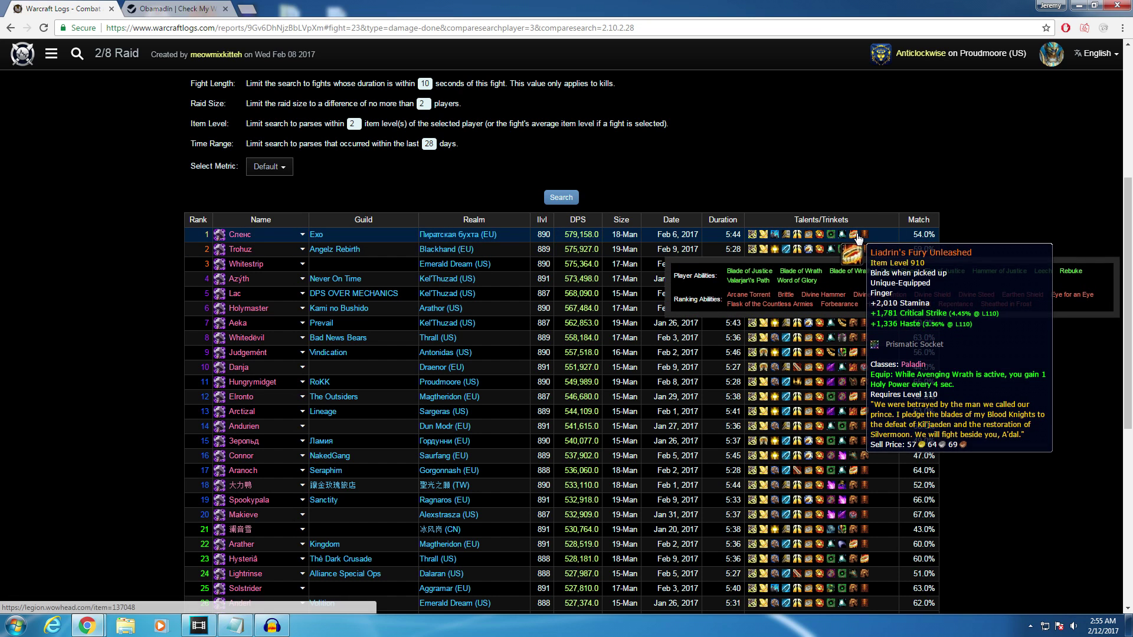
mouse_move(868, 238)
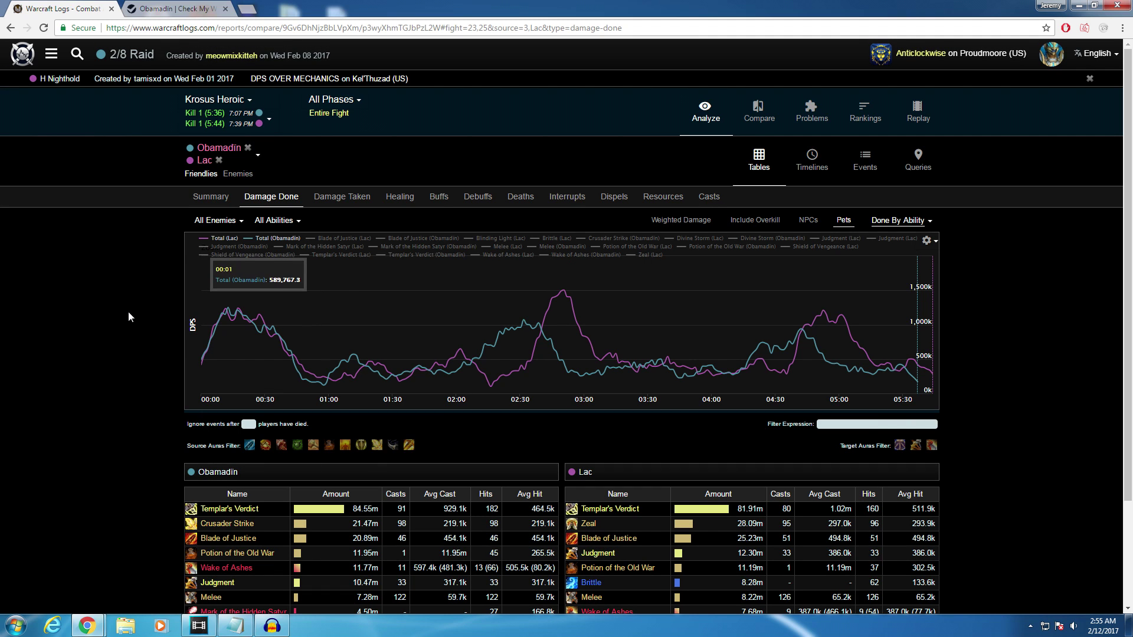
scroll(129, 317, down, 2)
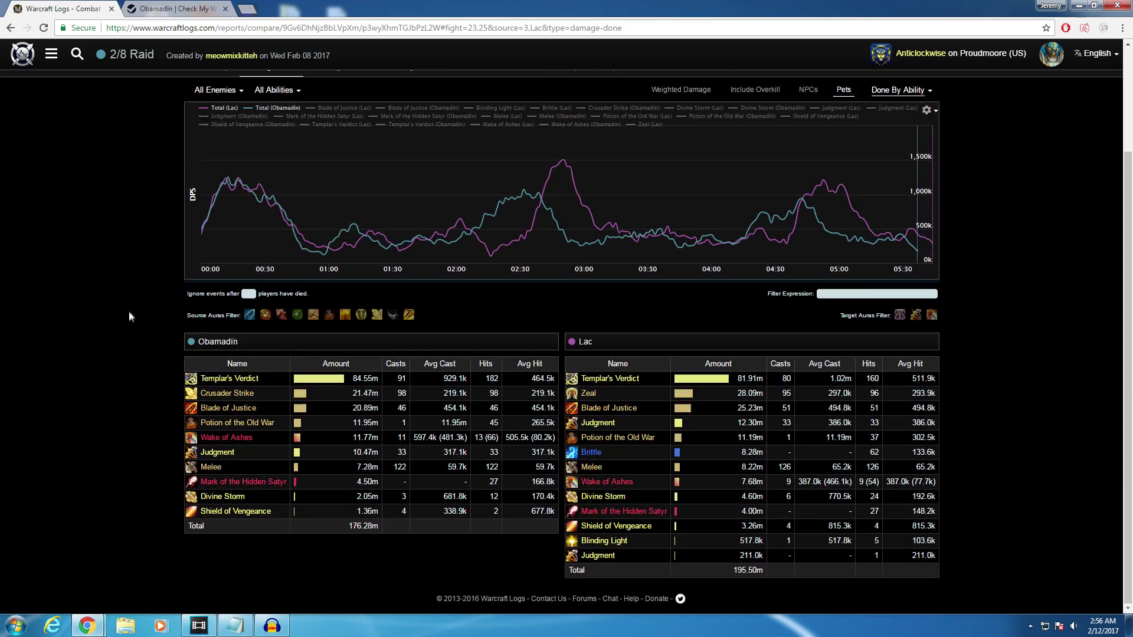
scroll(144, 365, up, 2)
Open the comparison's Summary and compare both players' stats, gear and talents, focusing on The Fires of Justice versus Zeal.
click(211, 198)
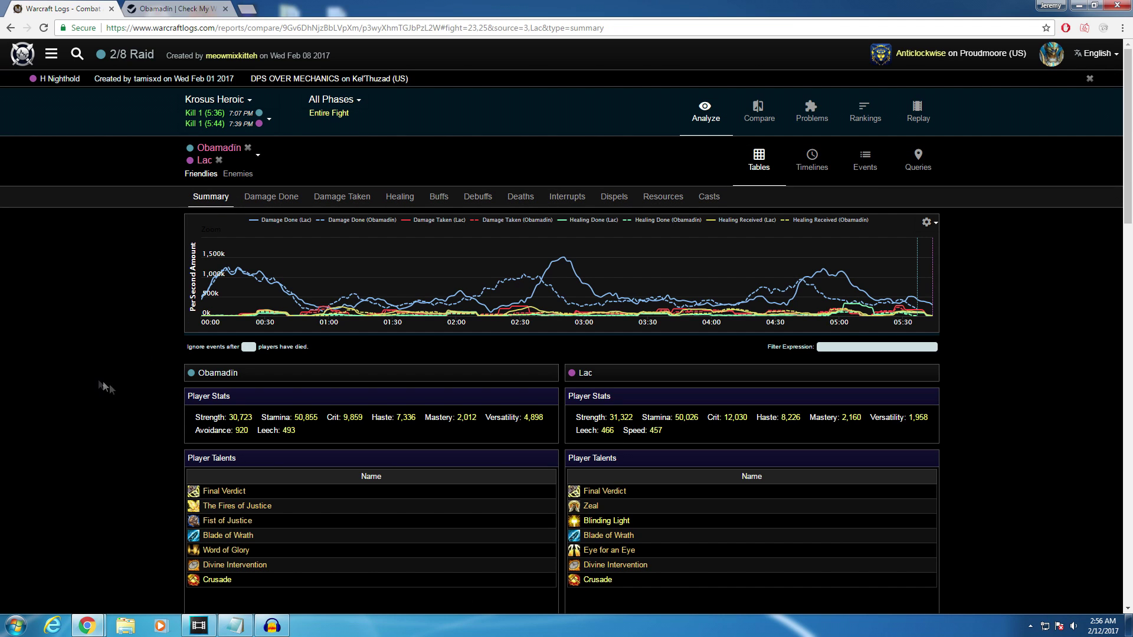
scroll(150, 423, down, 4)
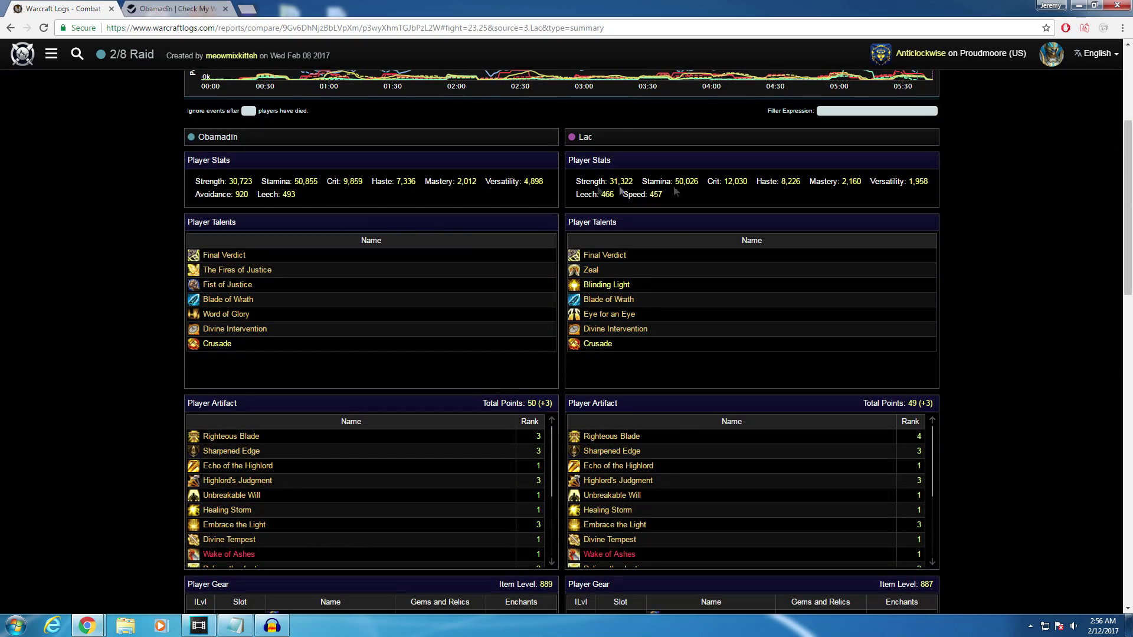
scroll(435, 237, down, 10)
scroll(586, 197, up, 6)
scroll(440, 238, up, 4)
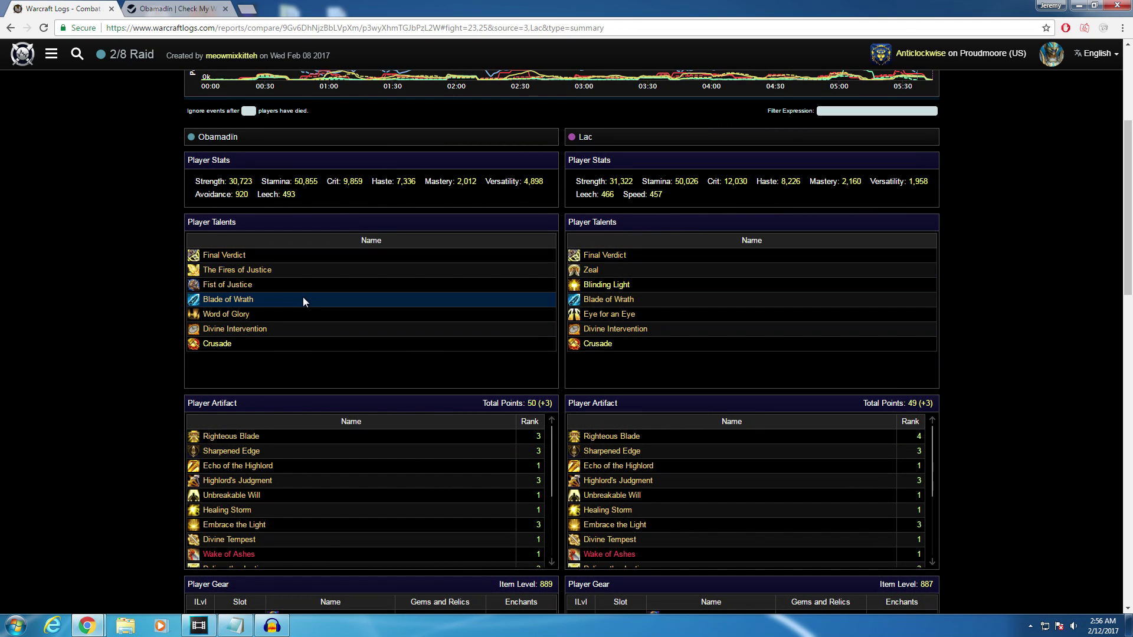
mouse_move(256, 272)
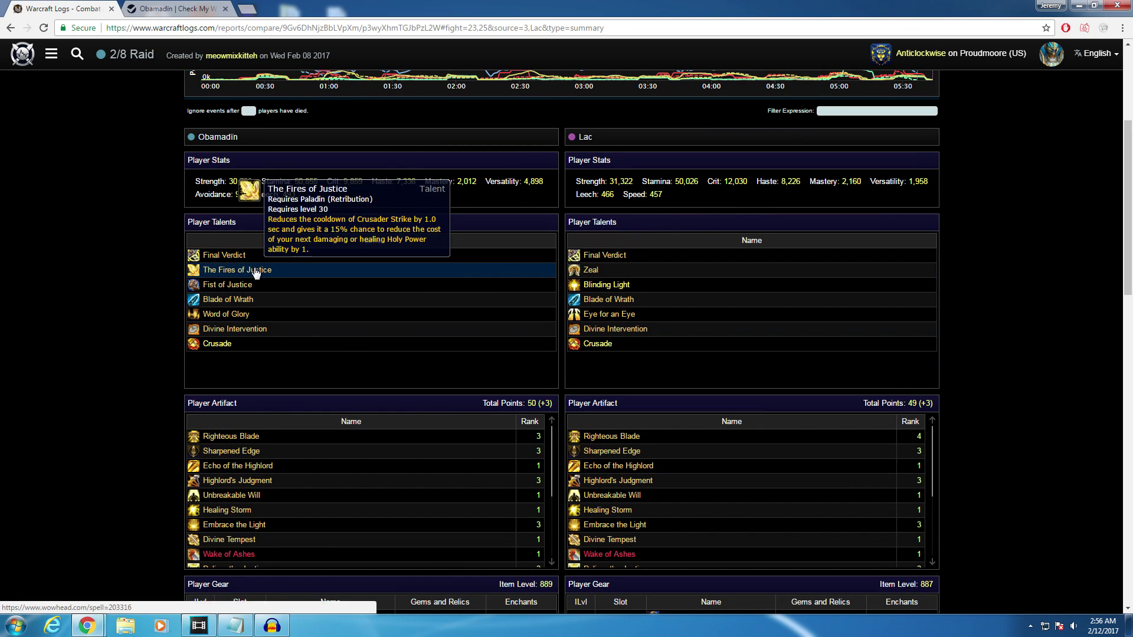
mouse_move(598, 276)
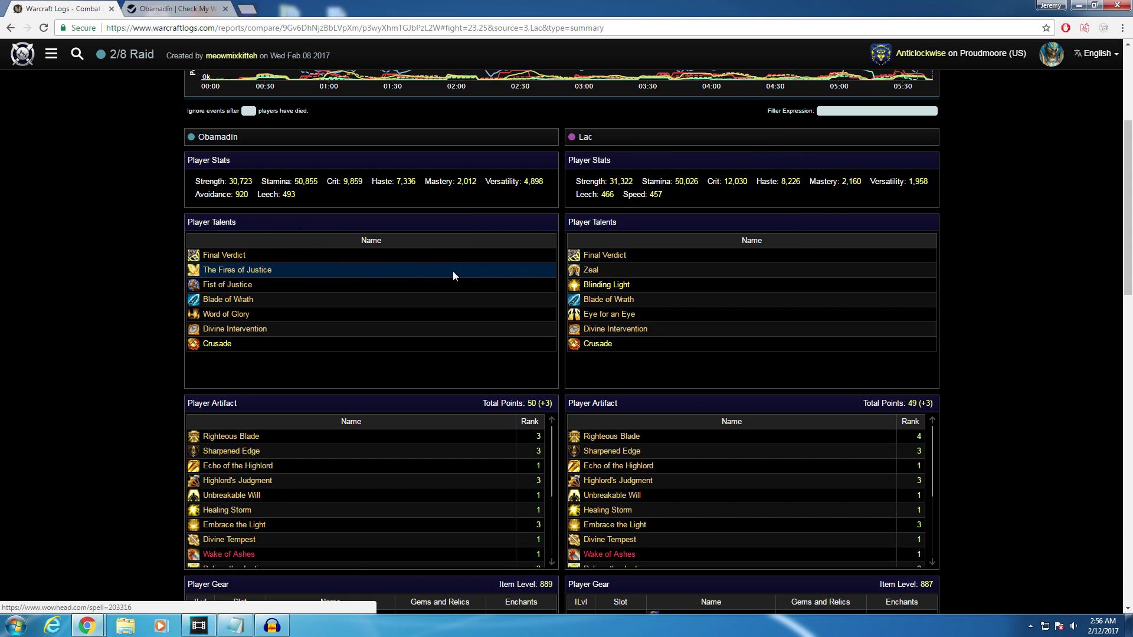
Return to Damage Done and compare both players' DPS graphs and Templar's Verdict amounts, casts and average damage.
scroll(96, 292, up, 5)
click(271, 197)
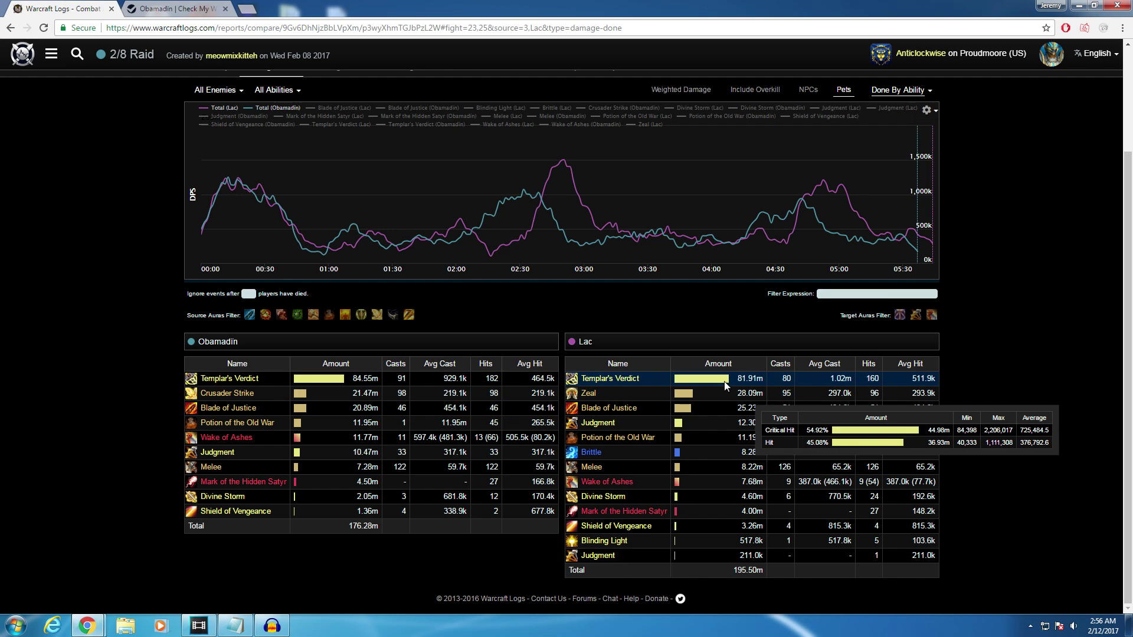
scroll(38, 387, up, 2)
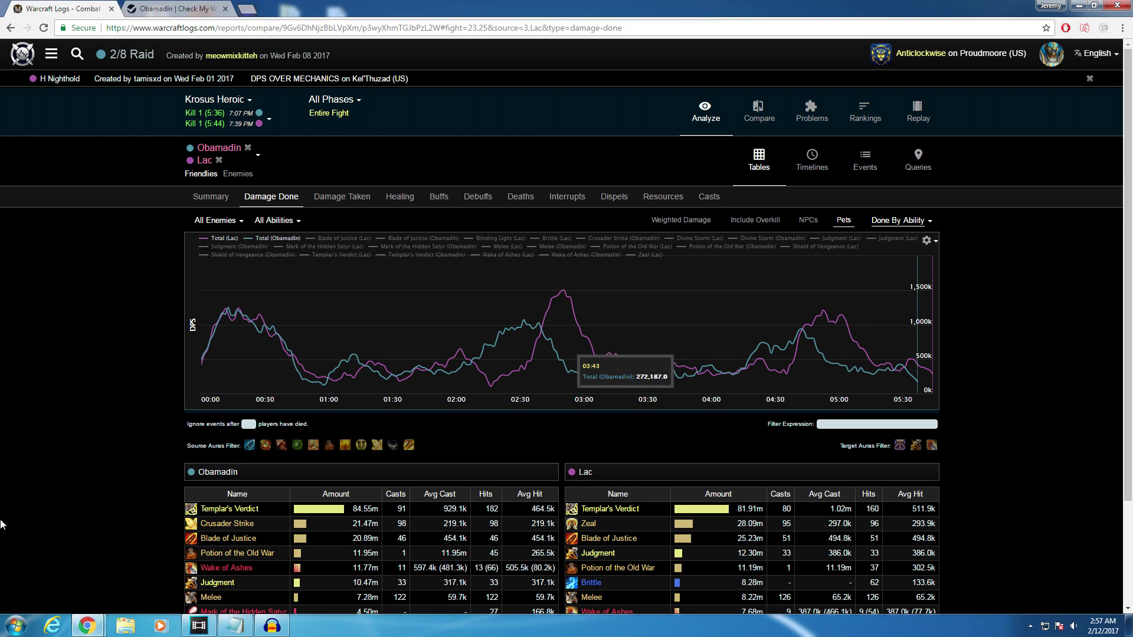
scroll(59, 419, down, 3)
mouse_move(337, 381)
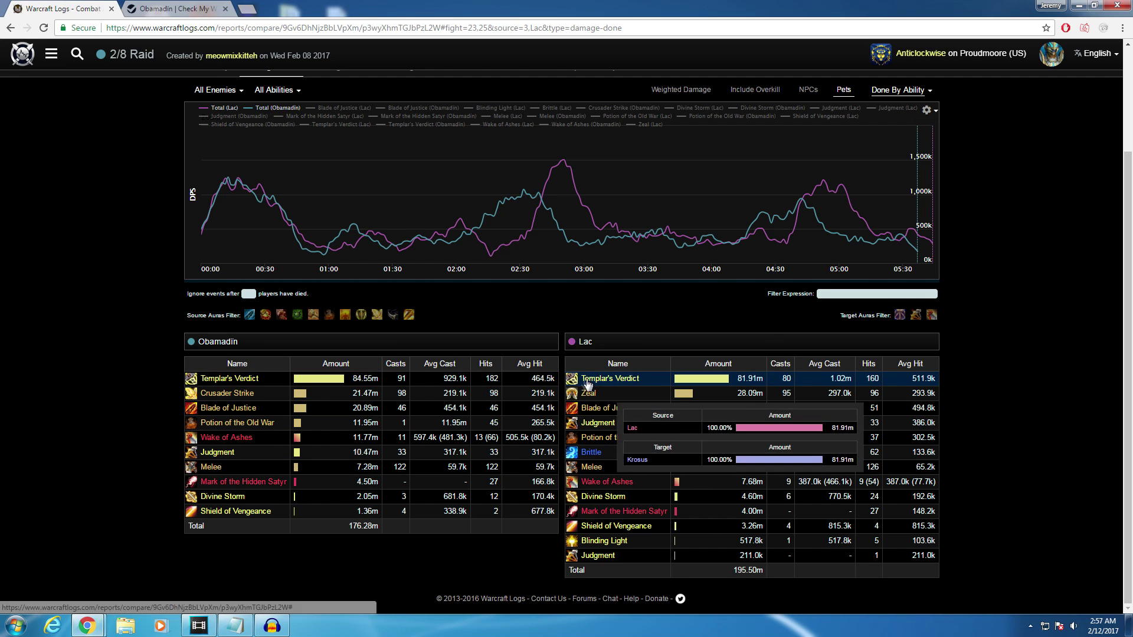
mouse_move(690, 380)
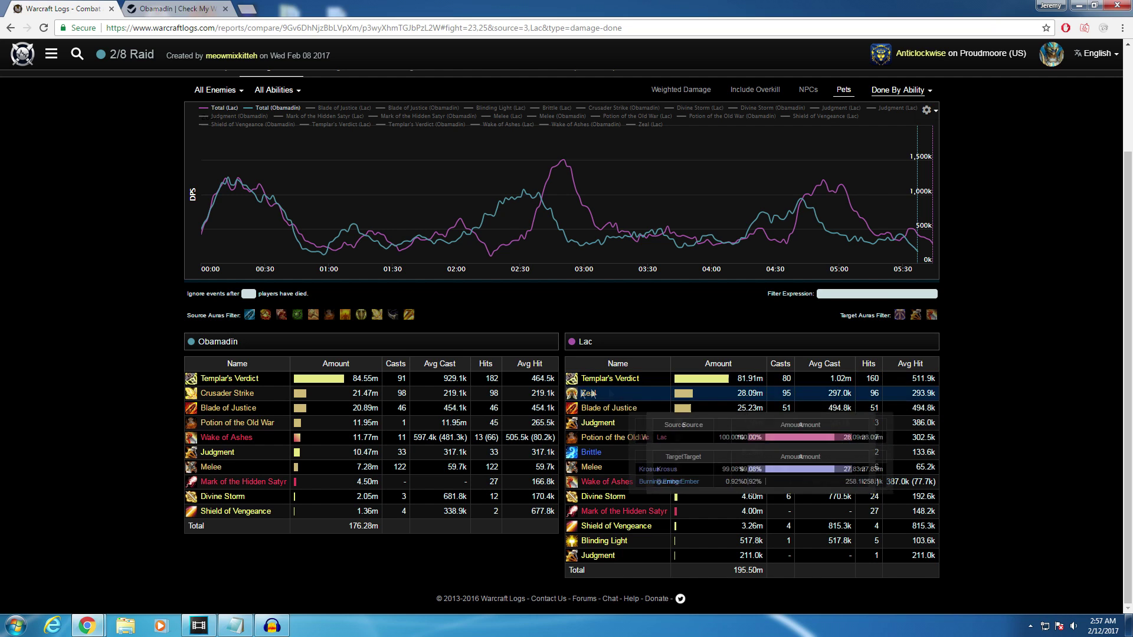
mouse_move(631, 383)
mouse_move(298, 382)
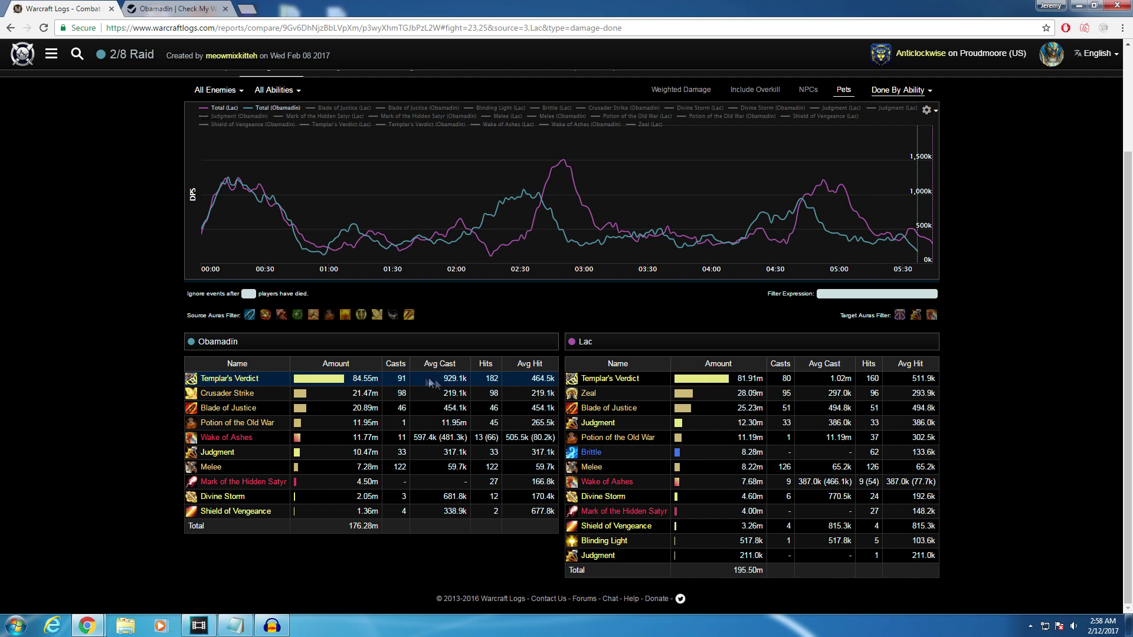
Compare the reviewed player's Crusader Strike with the other player's Zeal, and both players' Blade of Justice casts and damage.
mouse_move(230, 397)
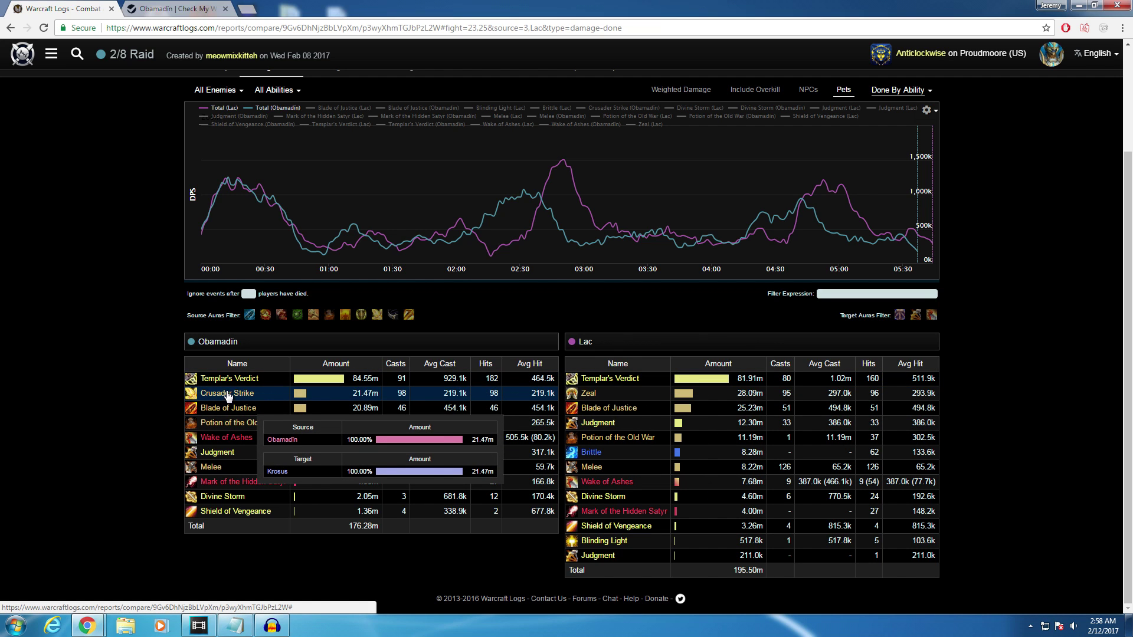
mouse_move(590, 395)
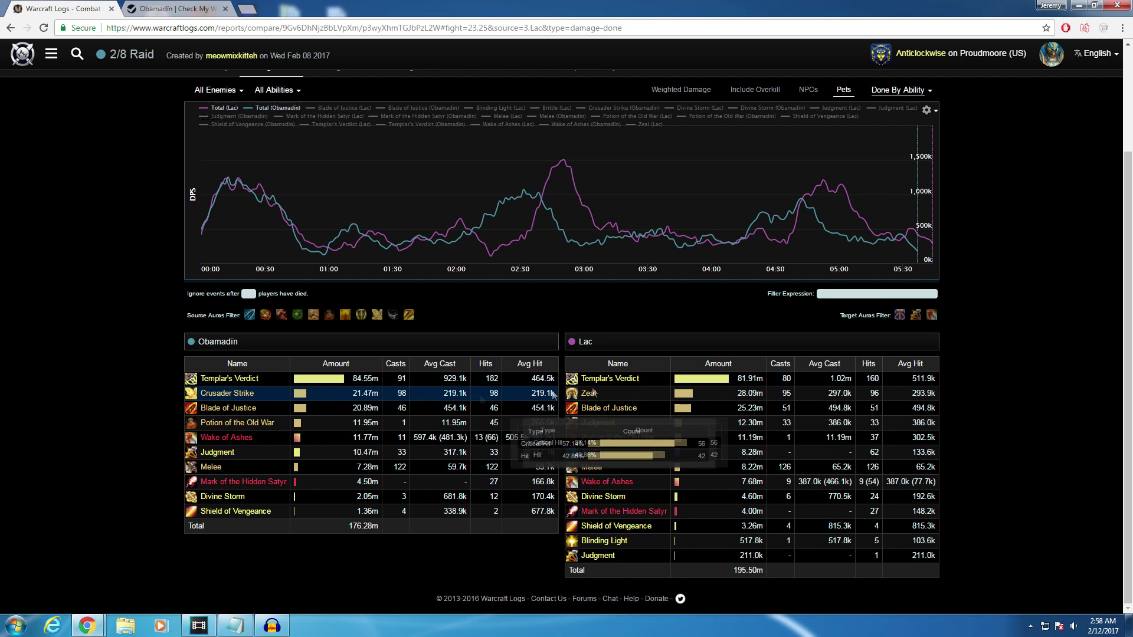
mouse_move(731, 401)
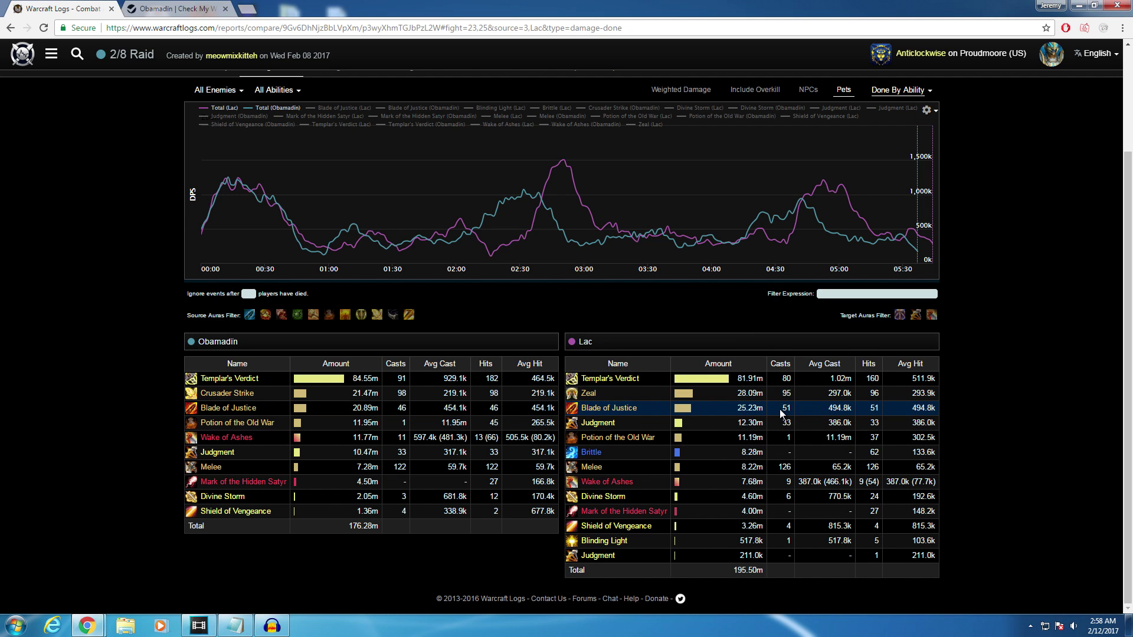
mouse_move(703, 419)
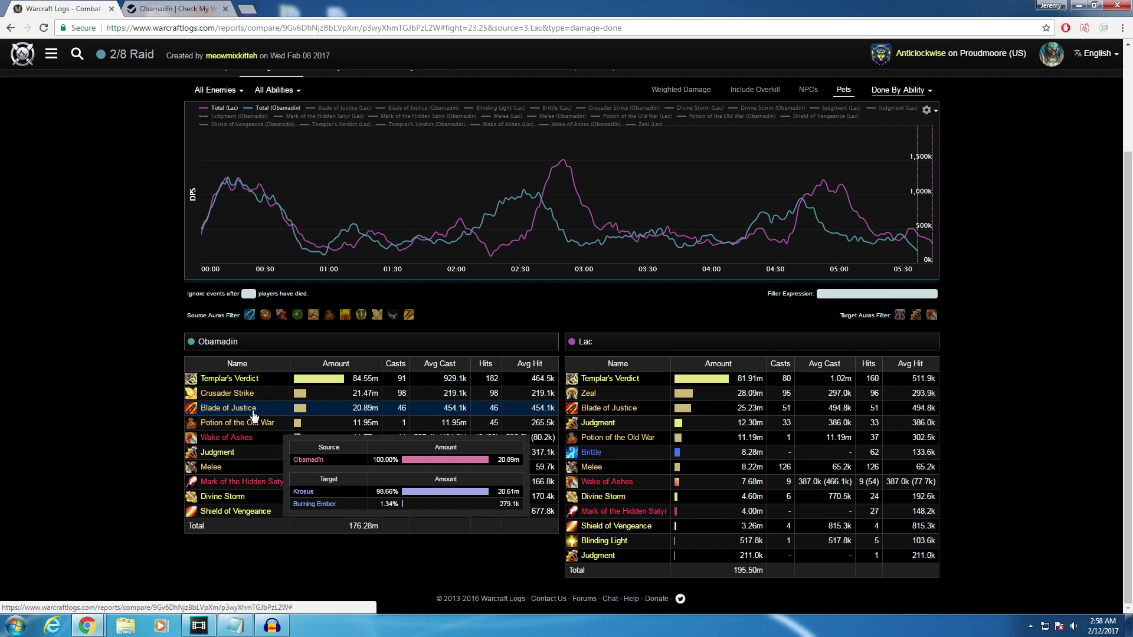
Switch to Check My Wow to review the player's Cast Efficiency, and return to the Warcraft Logs comparison.
click(172, 8)
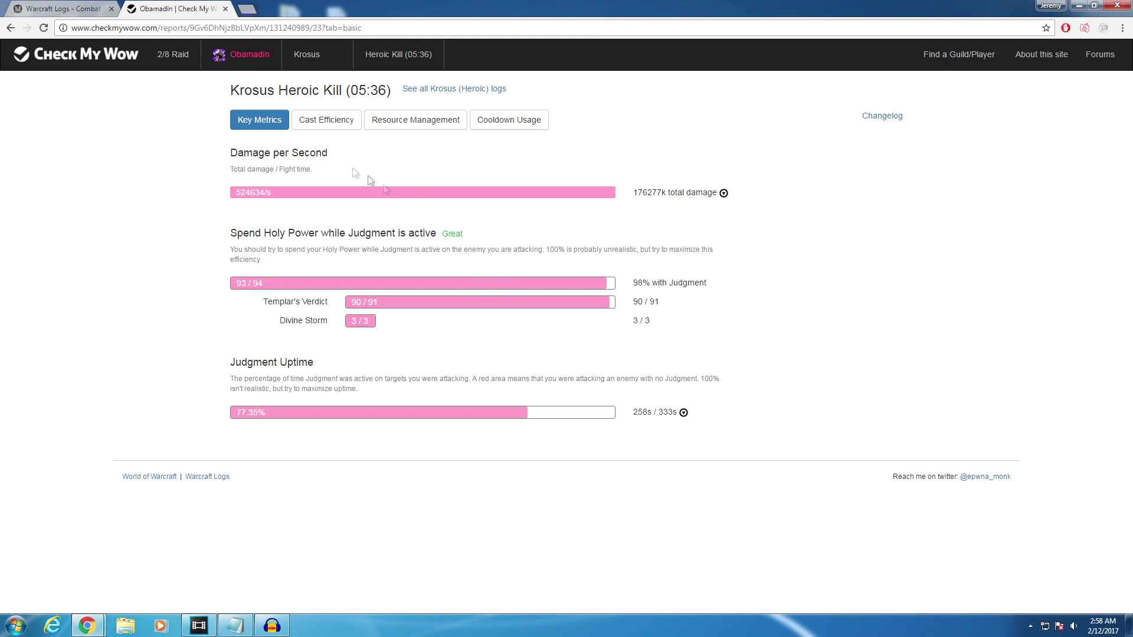
click(322, 119)
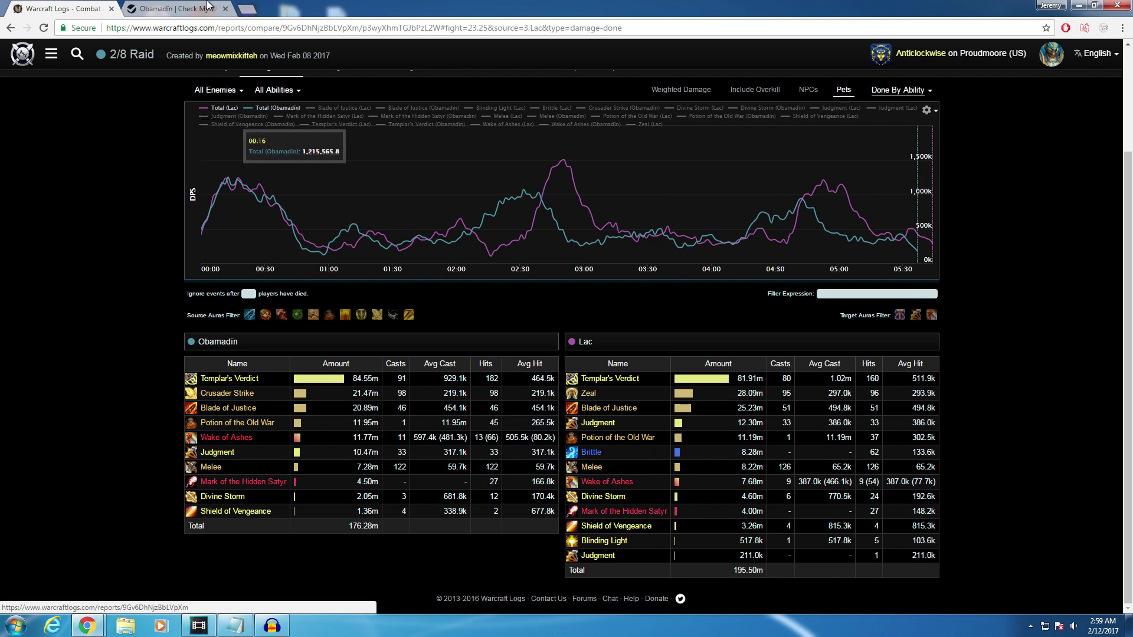
key(ctrl+Tab)
click(69, 7)
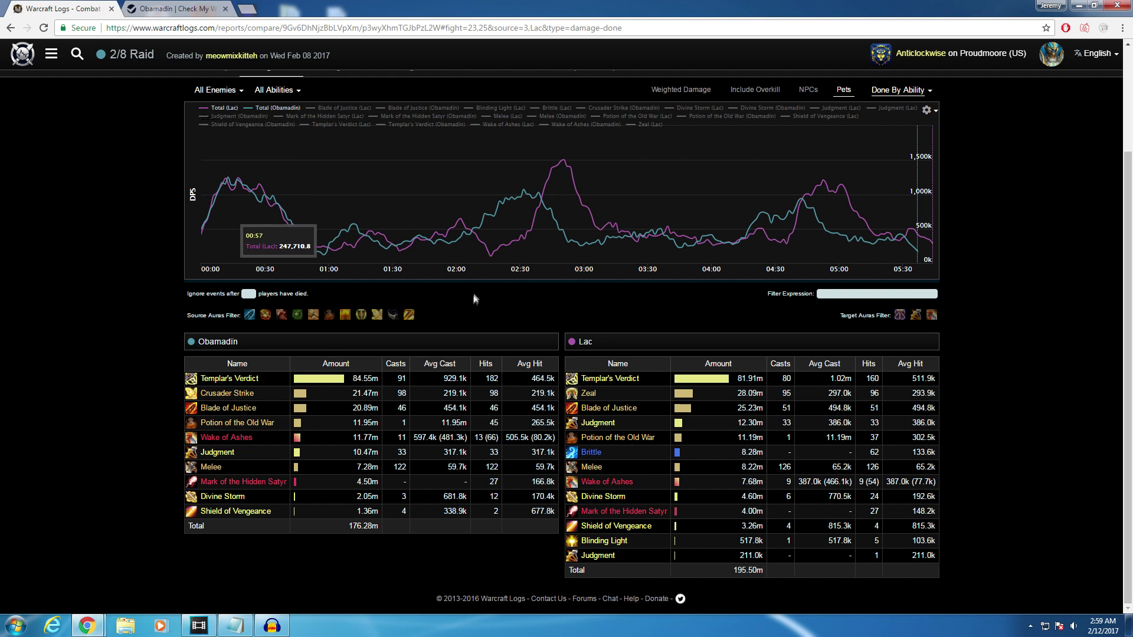
Compare both players' Judgment casts, and check the reviewed player's Wake of Ashes and Templar's Verdict damage breakdowns.
mouse_move(261, 442)
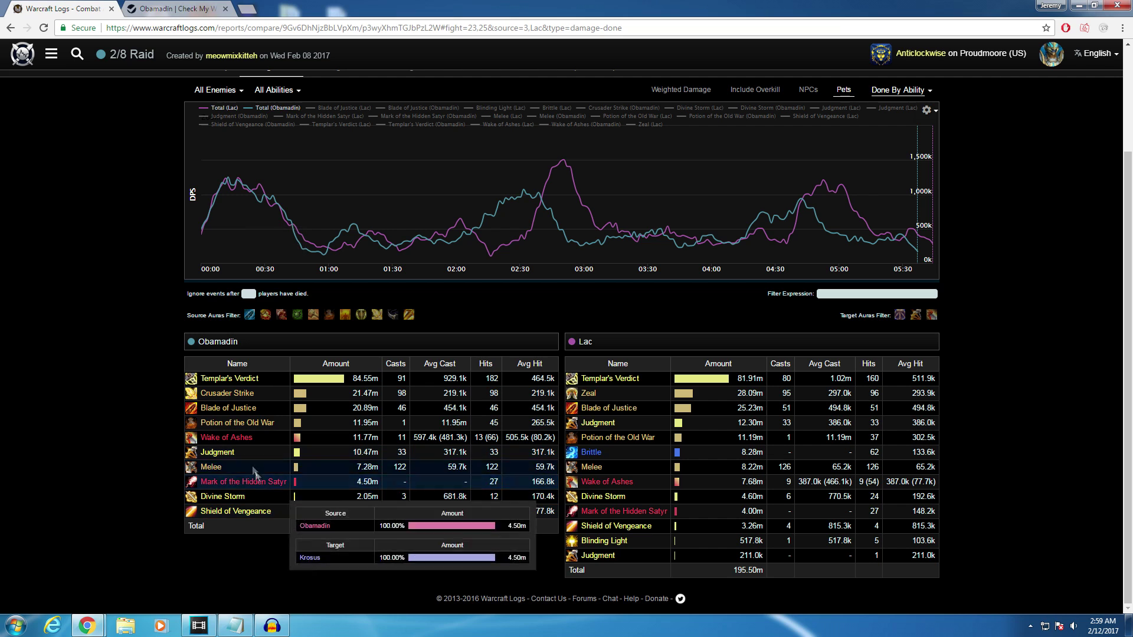
mouse_move(382, 446)
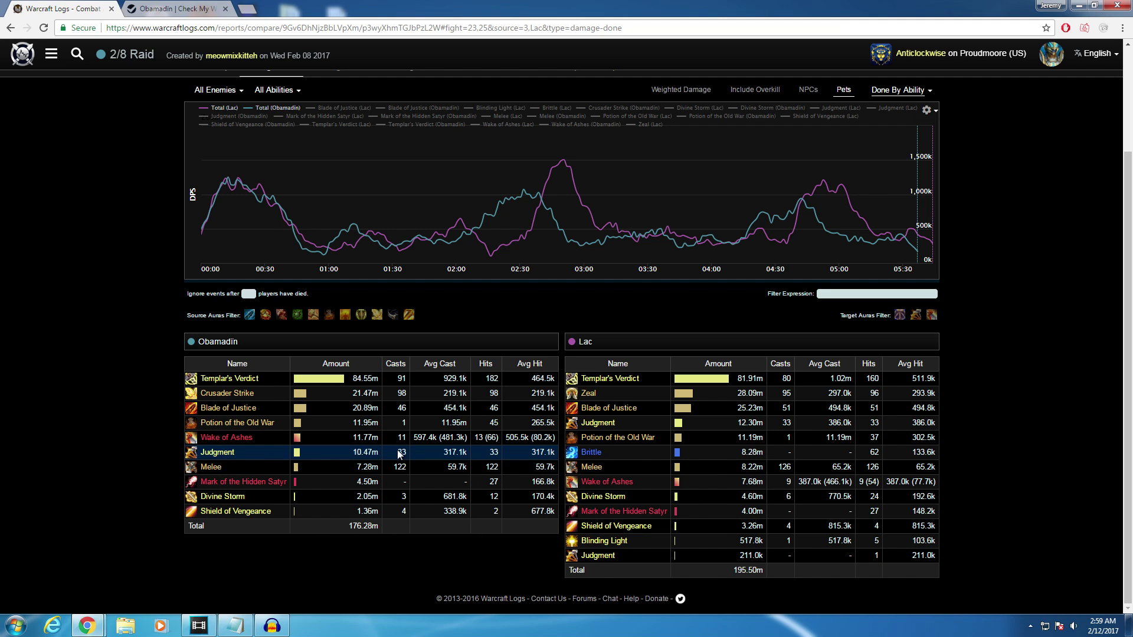
mouse_move(700, 426)
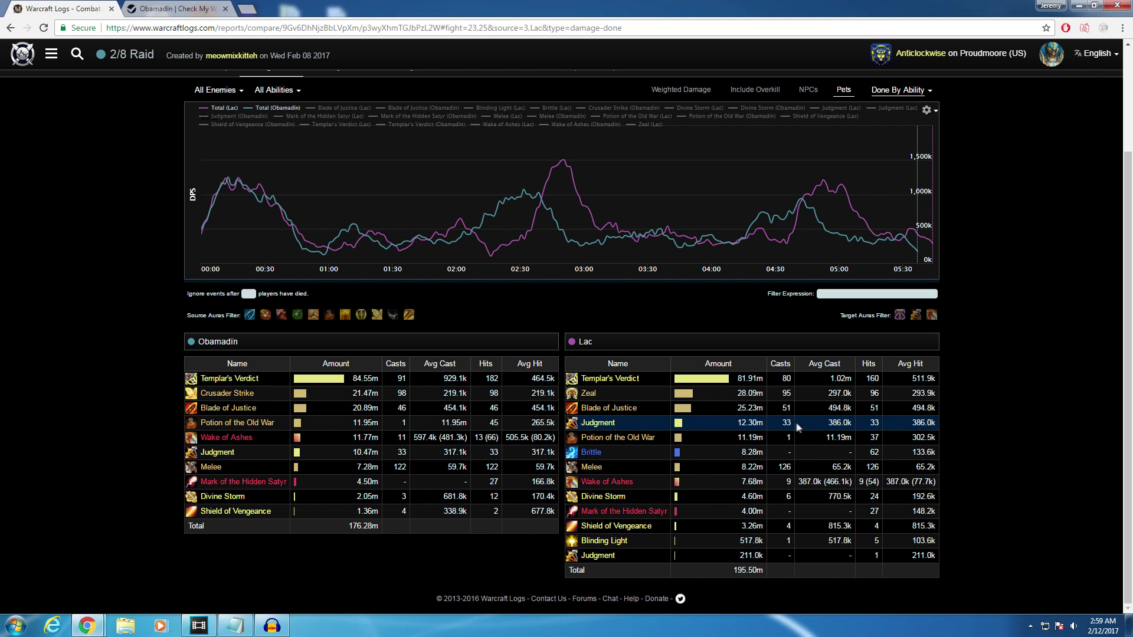
mouse_move(616, 424)
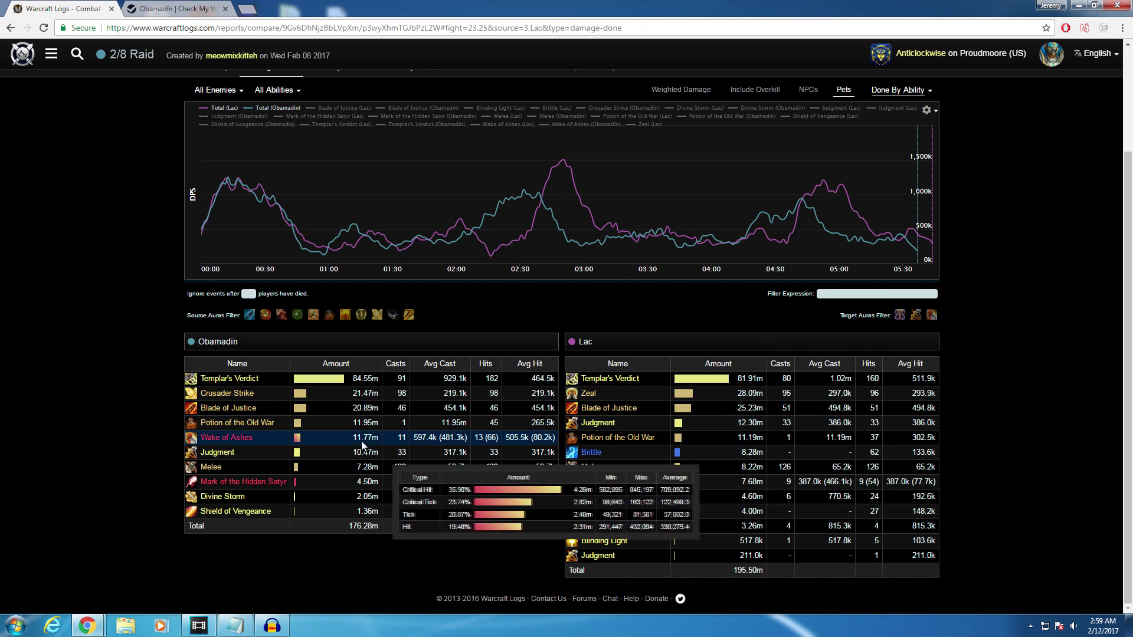
mouse_move(305, 459)
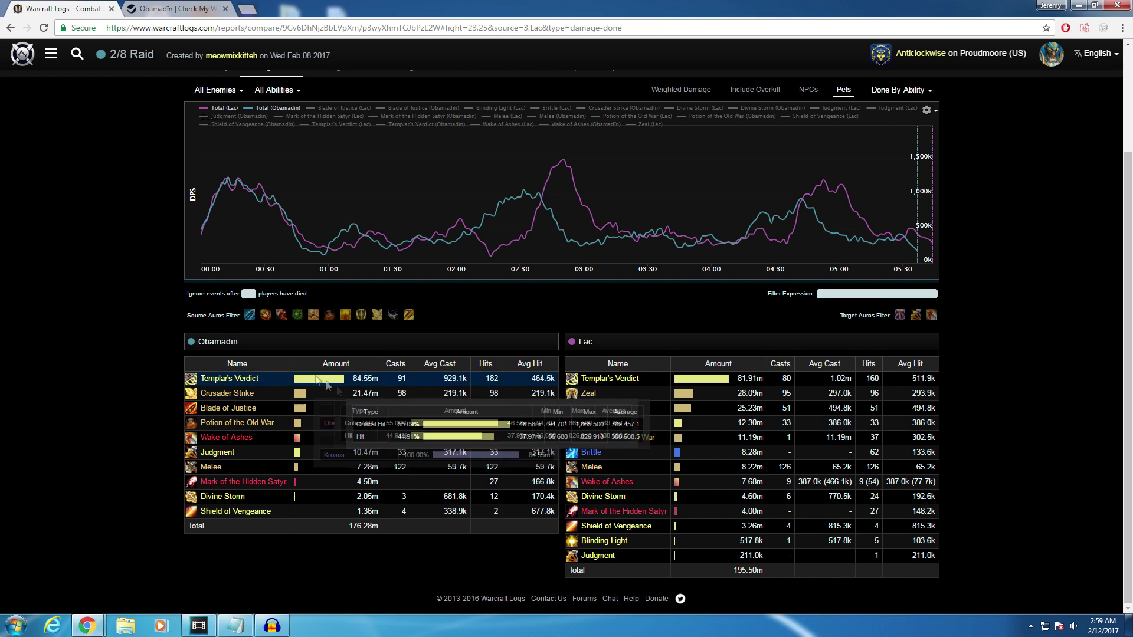
mouse_move(349, 380)
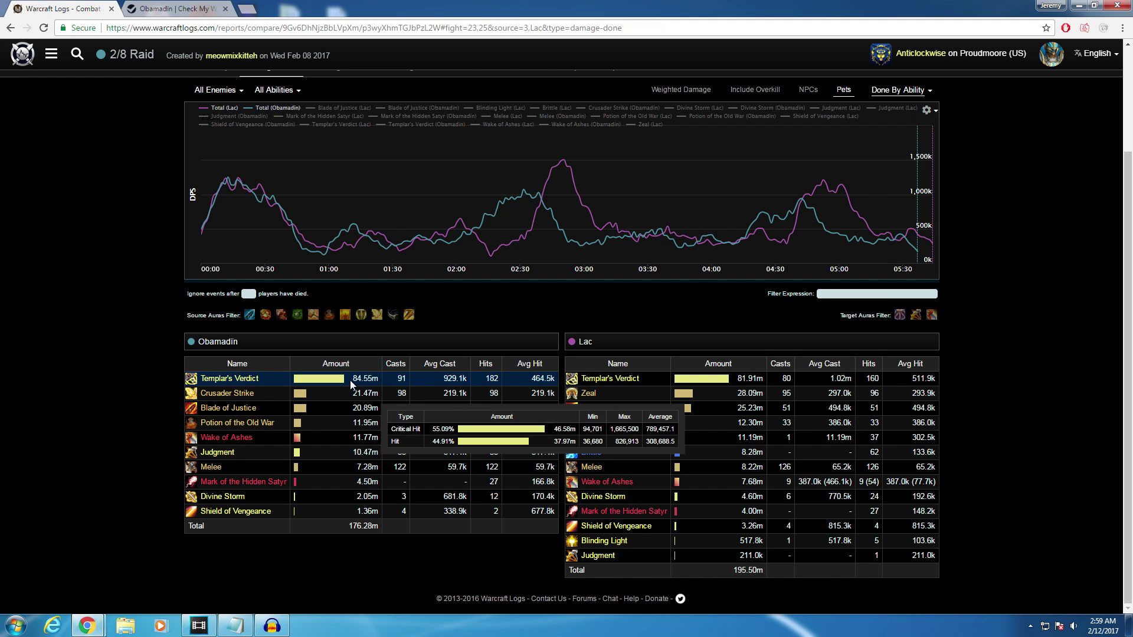
Check the other player's Templar's Verdict breakdown, and compare both players' buff counts and uptimes.
mouse_move(724, 381)
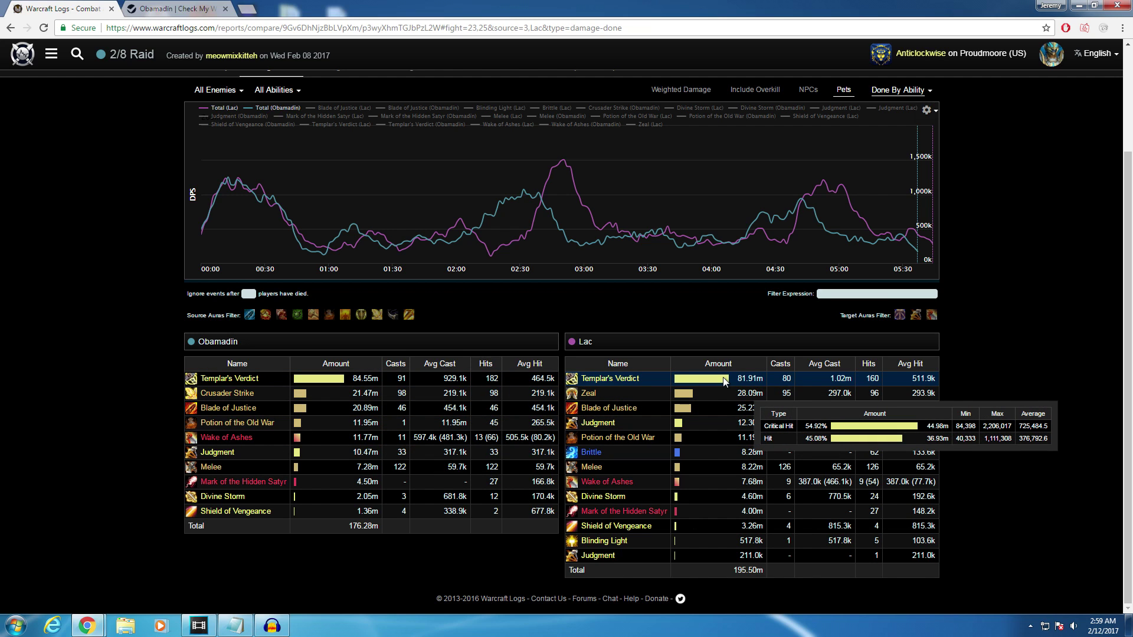
scroll(538, 313, up, 2)
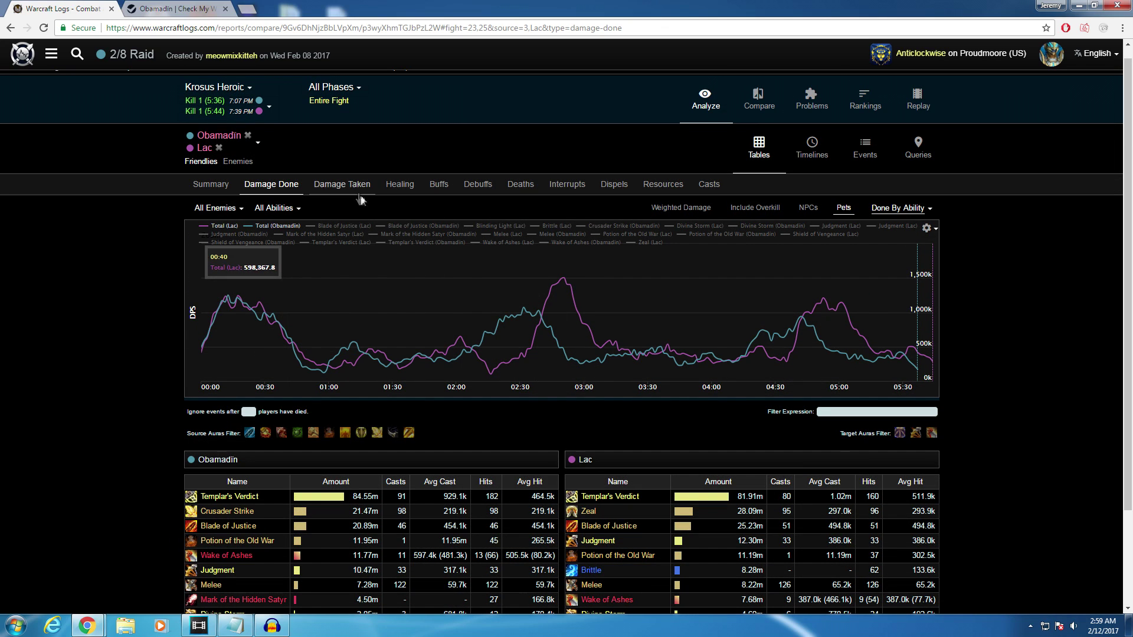
click(437, 188)
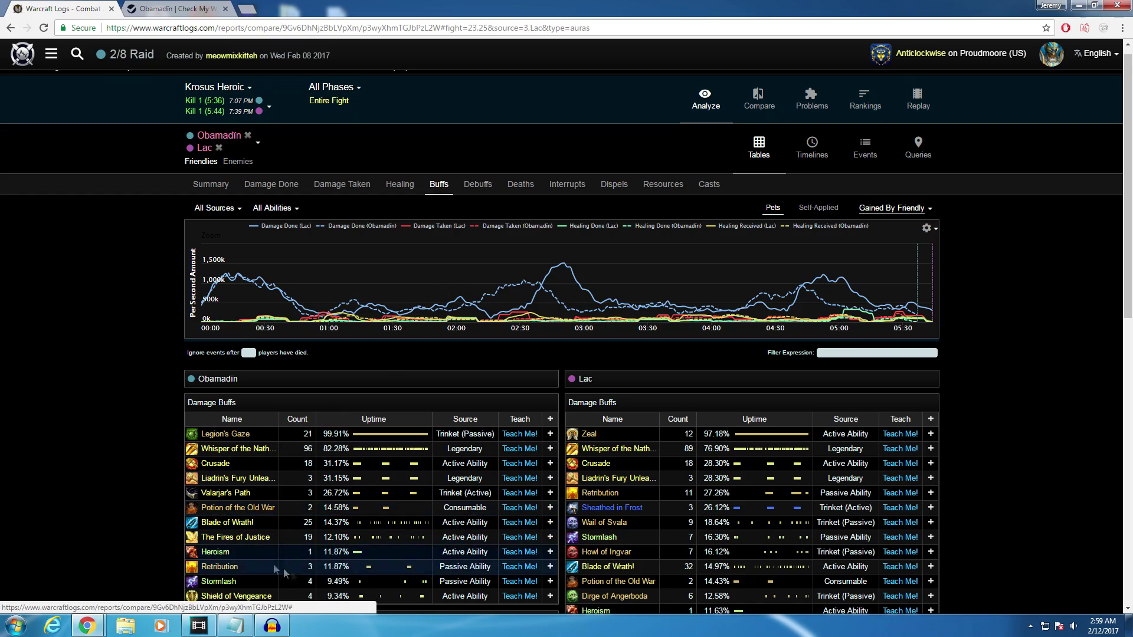
scroll(239, 514, down, 3)
scroll(118, 396, down, 2)
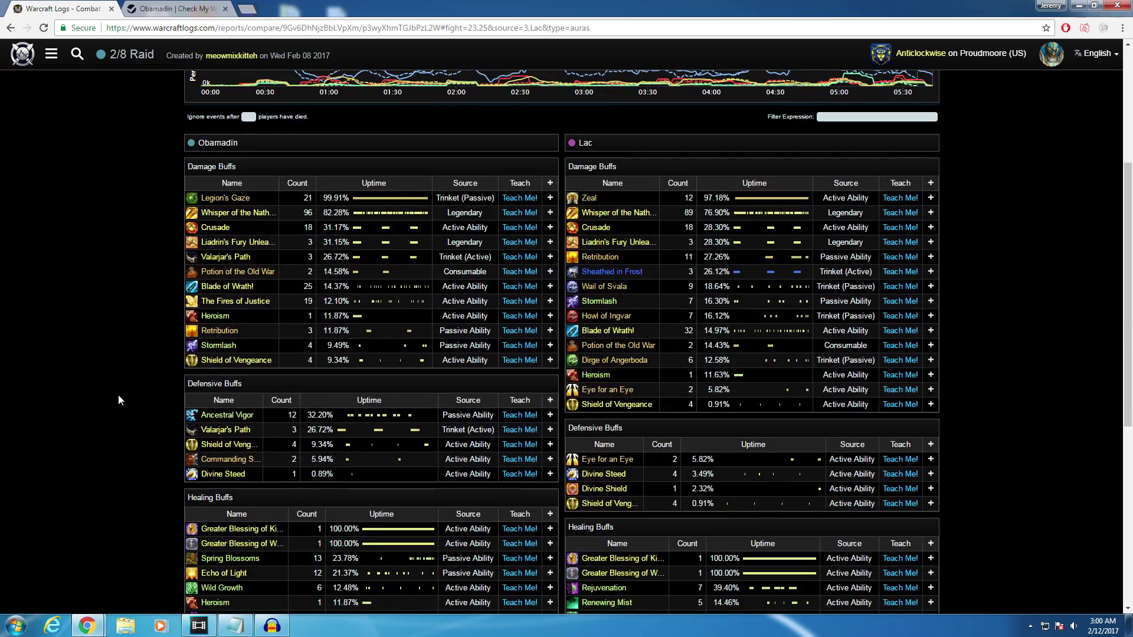
scroll(120, 398, up, 4)
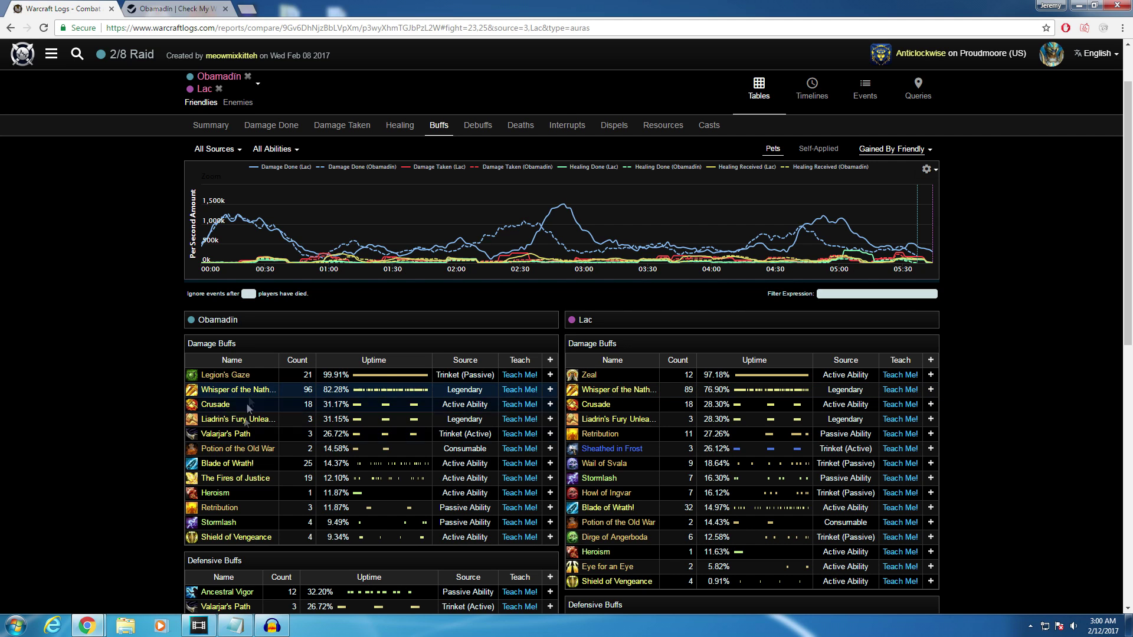
Show debuffs Cast By Friendly and compare both players' Judgment and Wake of Ashes uptimes.
click(477, 125)
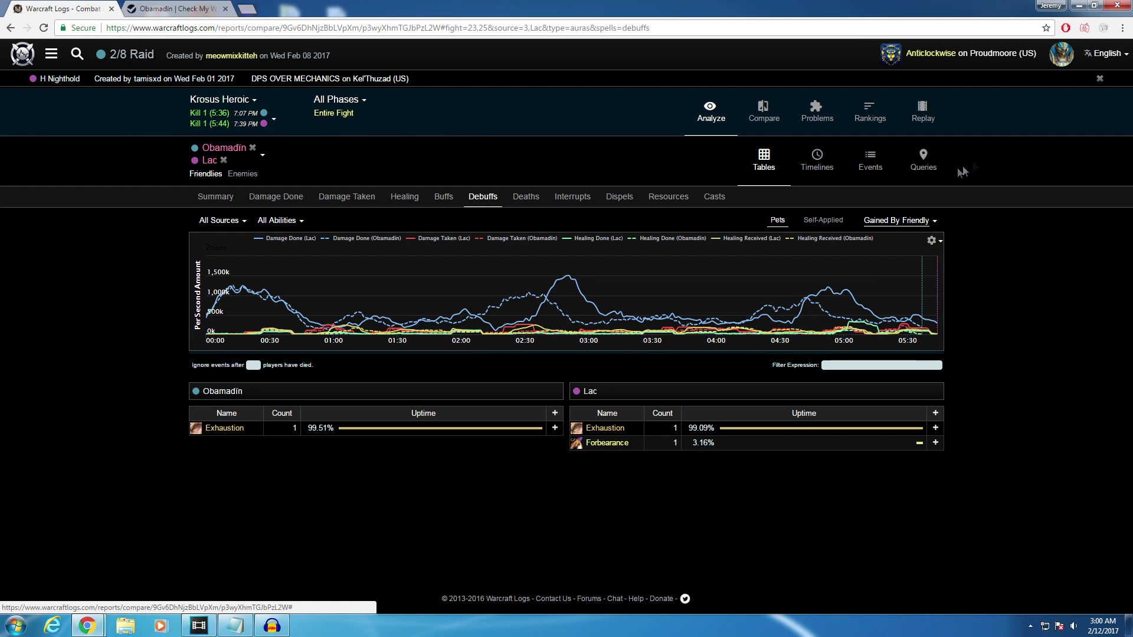
click(898, 220)
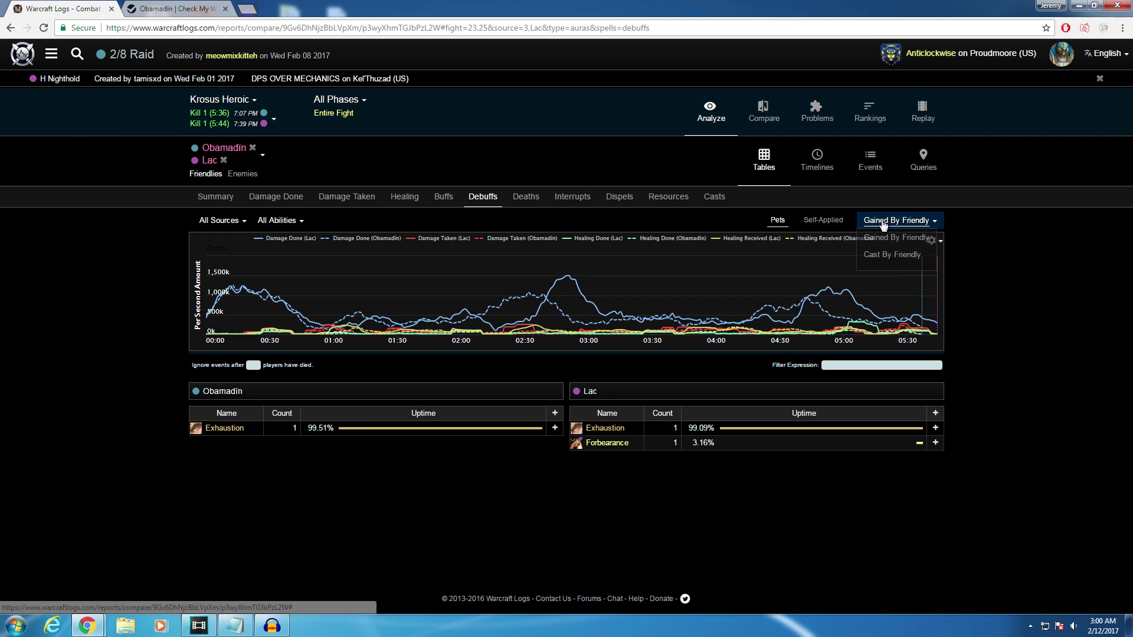
click(906, 257)
click(934, 222)
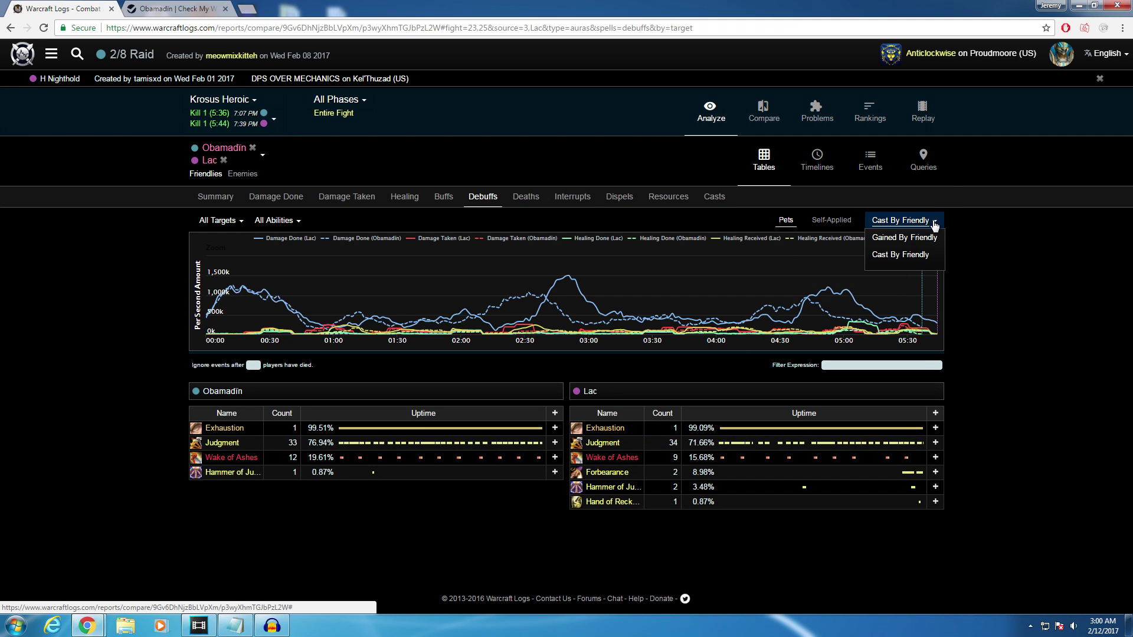
click(931, 258)
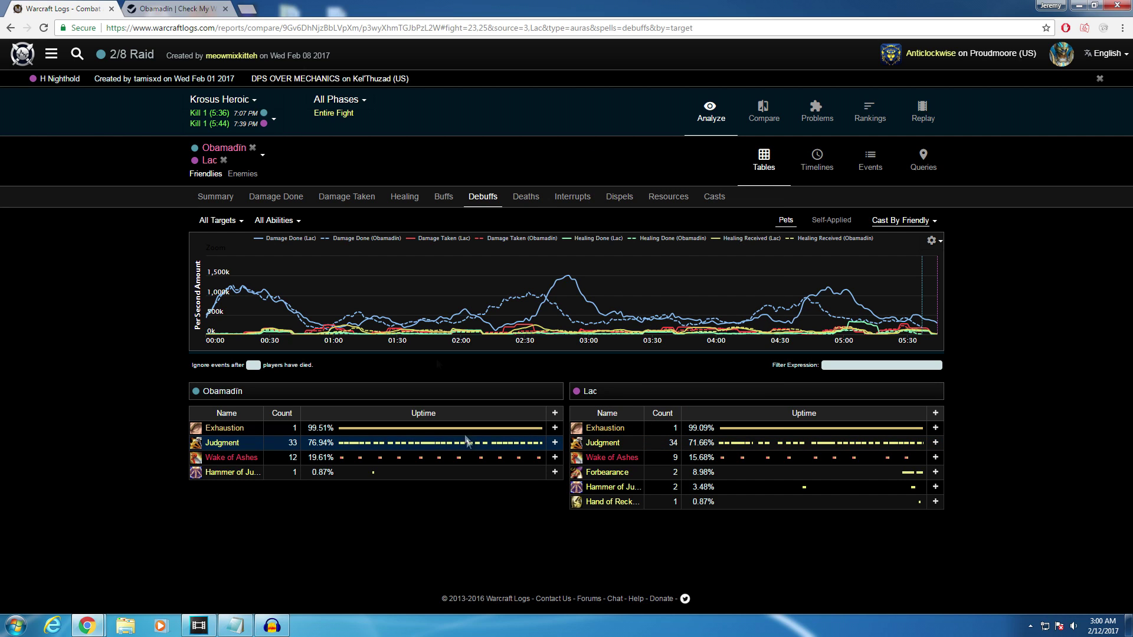
Switch to Check My Wow's Key Metrics to examine the Judgment Uptime timeline, and return to the Warcraft Logs comparison.
click(152, 7)
click(260, 120)
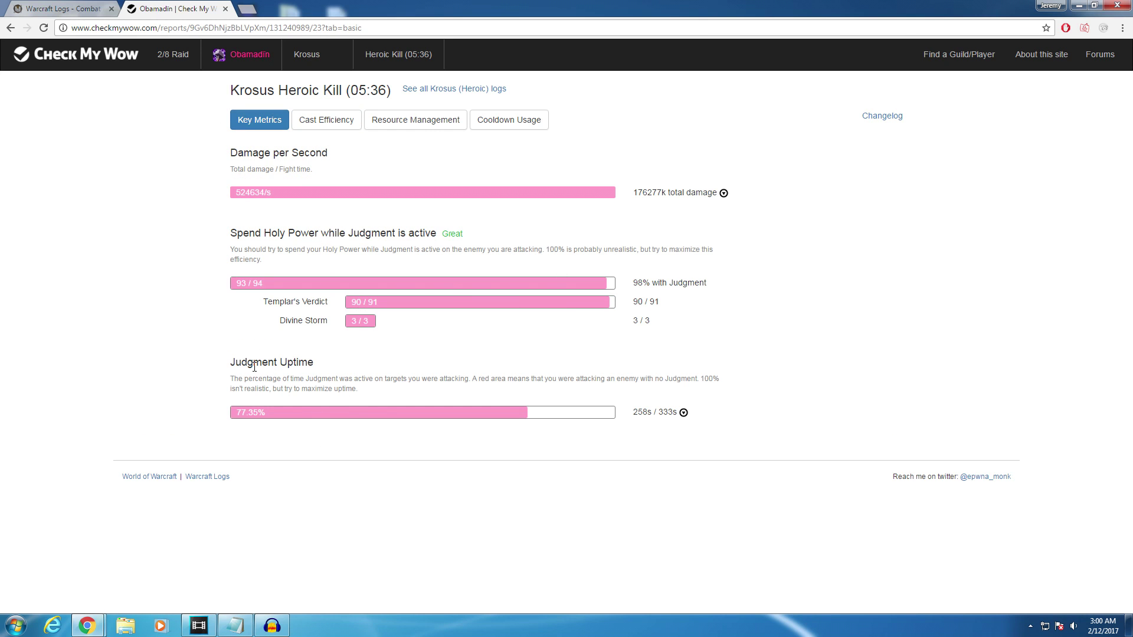
drag(231, 361, 489, 378)
drag(572, 387, 760, 413)
click(683, 412)
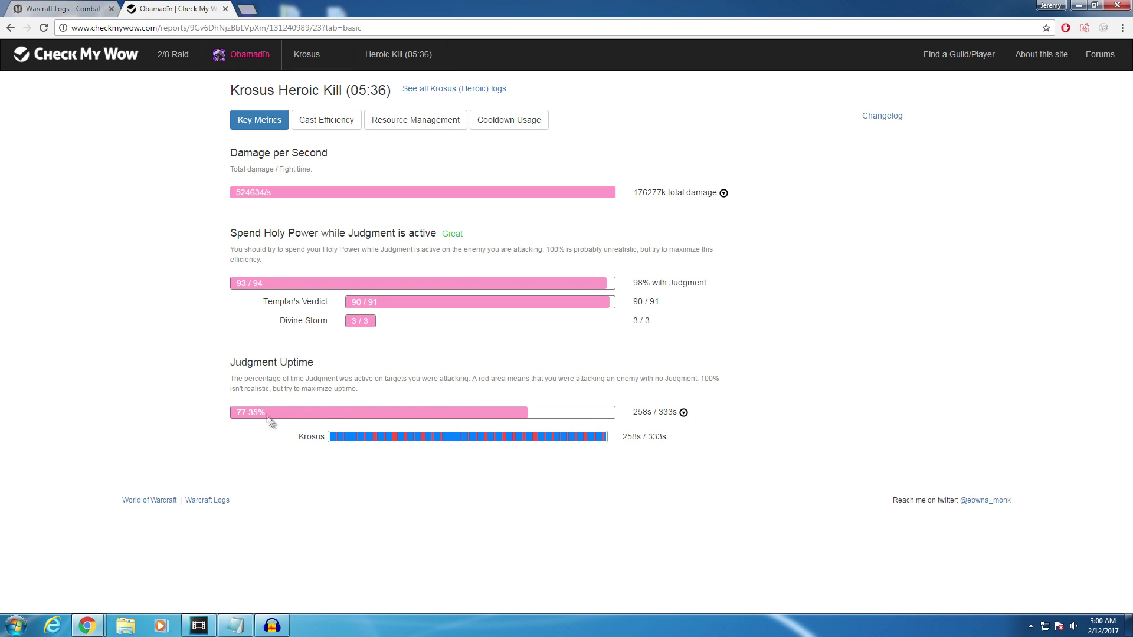
click(71, 8)
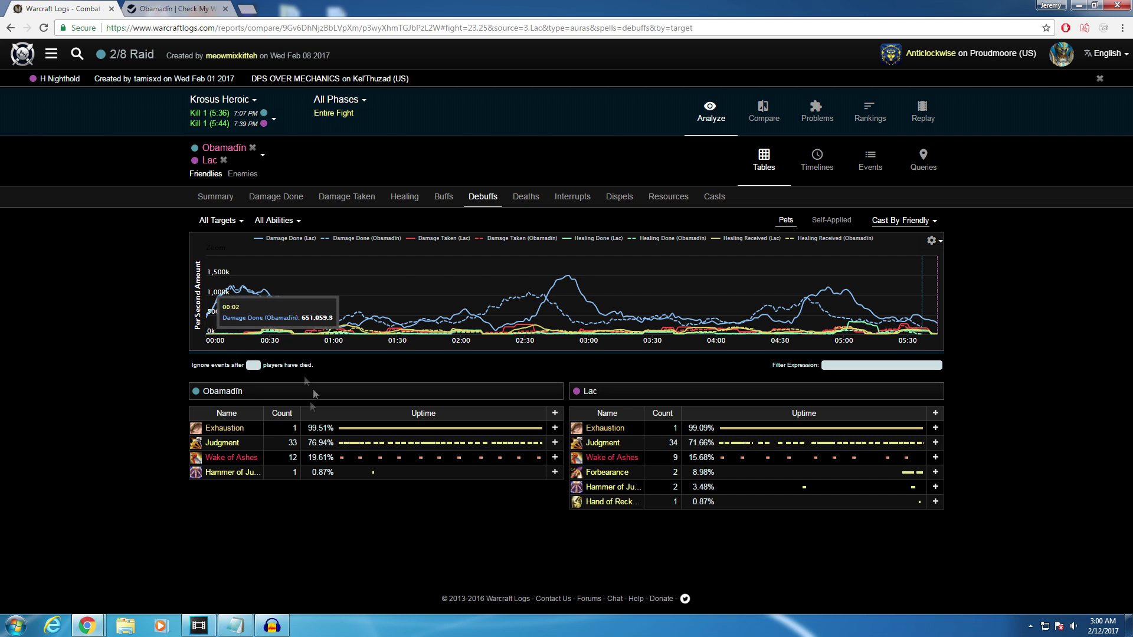
Check the Casts view with Crusader Strike hidden from the graph, and compare it against both players' Damage Done graphs.
click(713, 197)
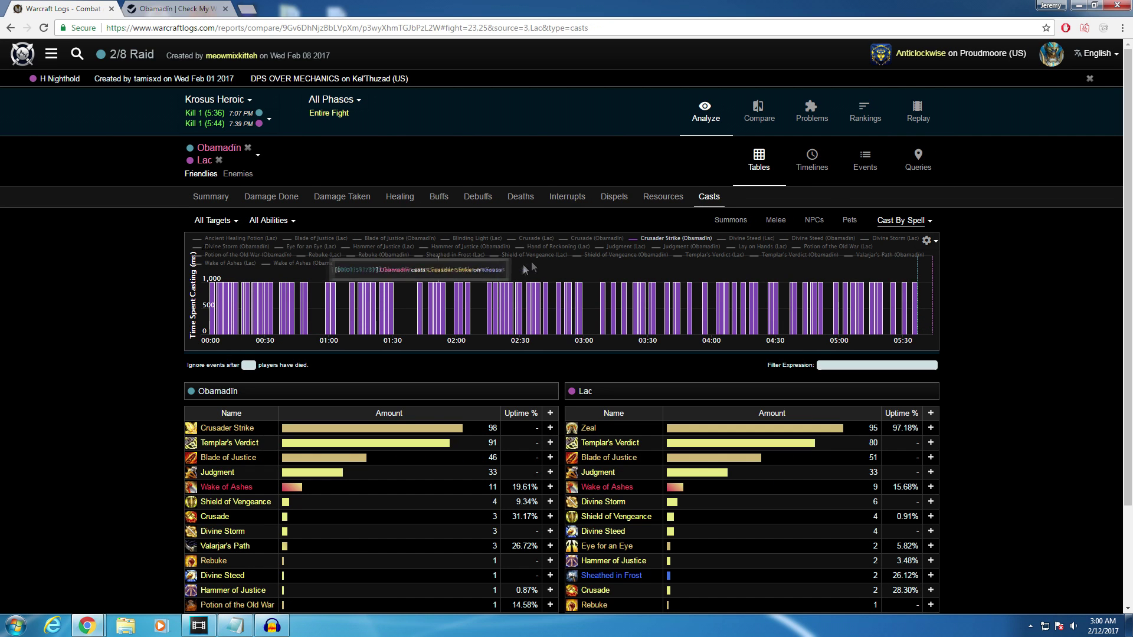
click(675, 238)
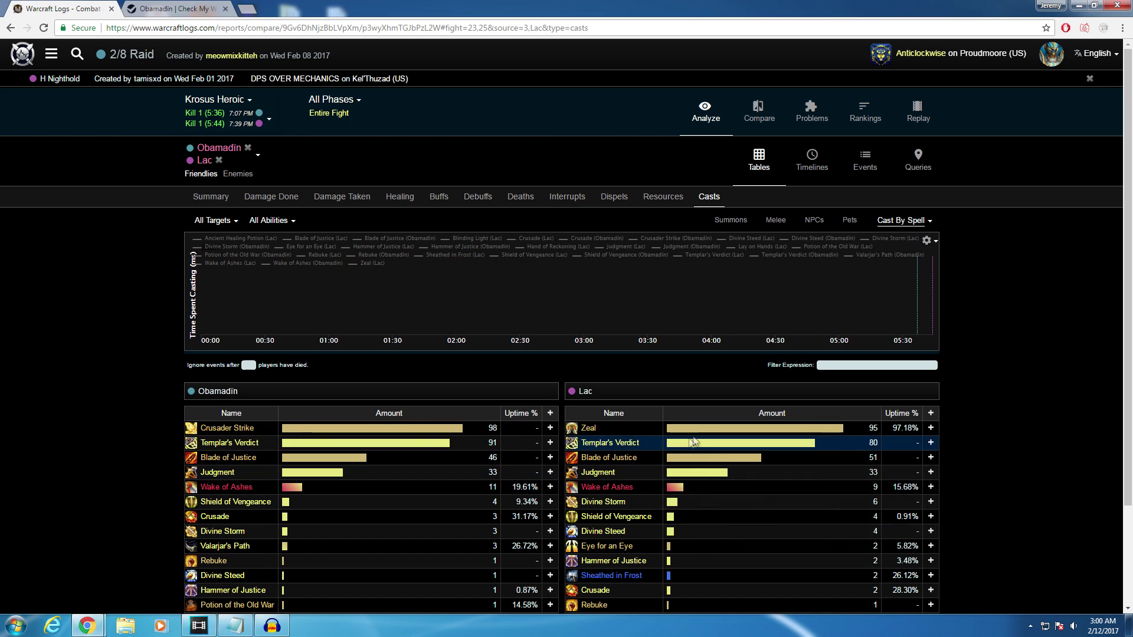
click(267, 207)
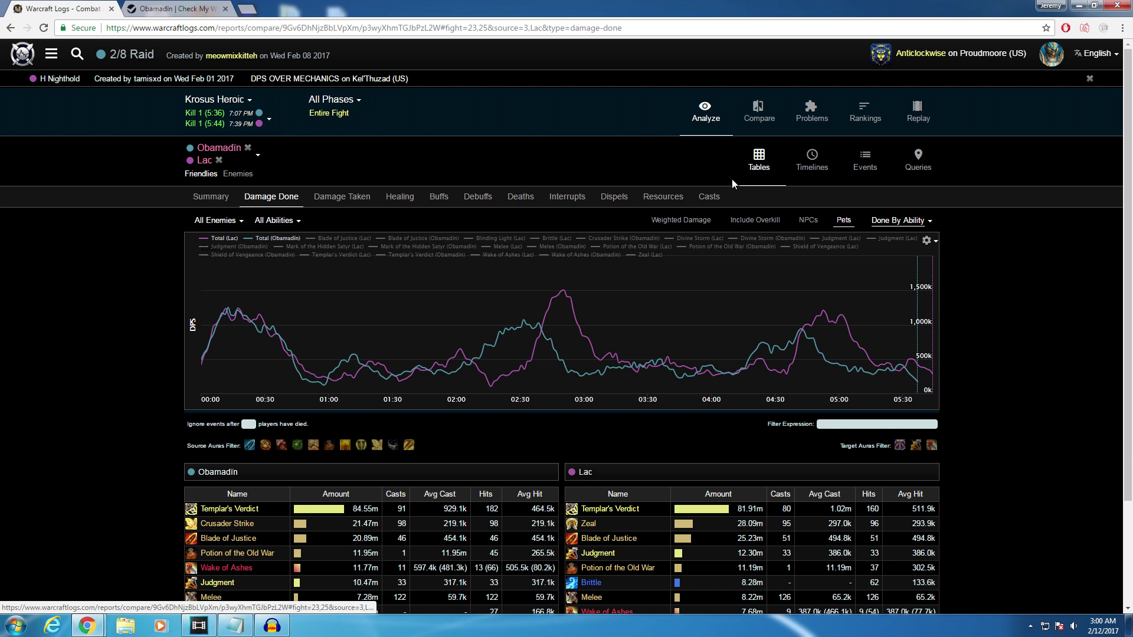
click(717, 199)
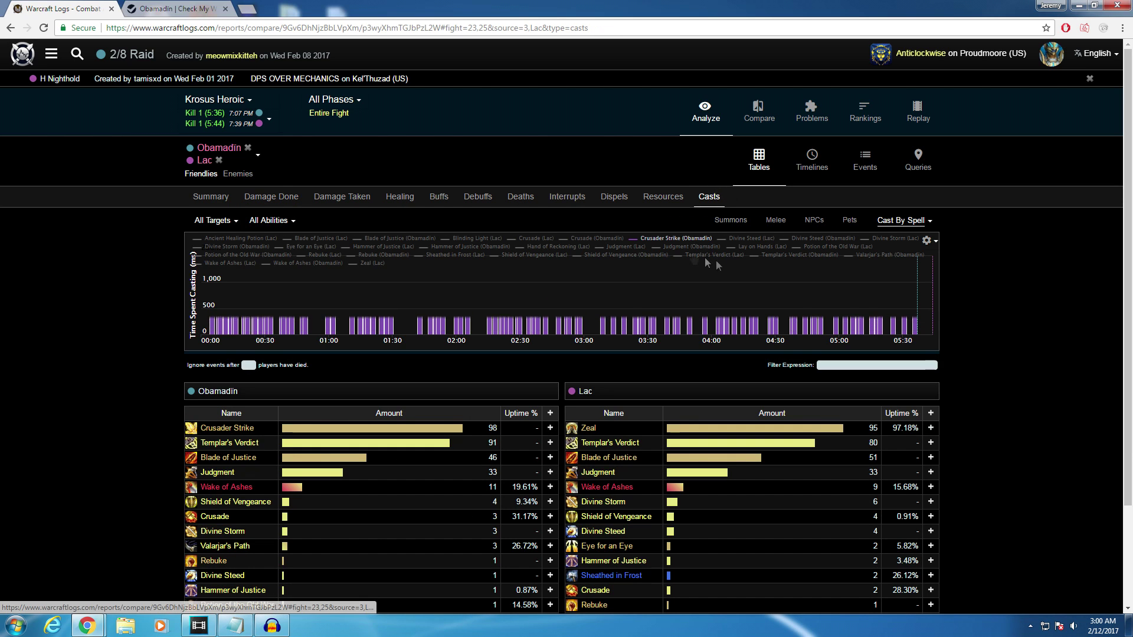
click(649, 239)
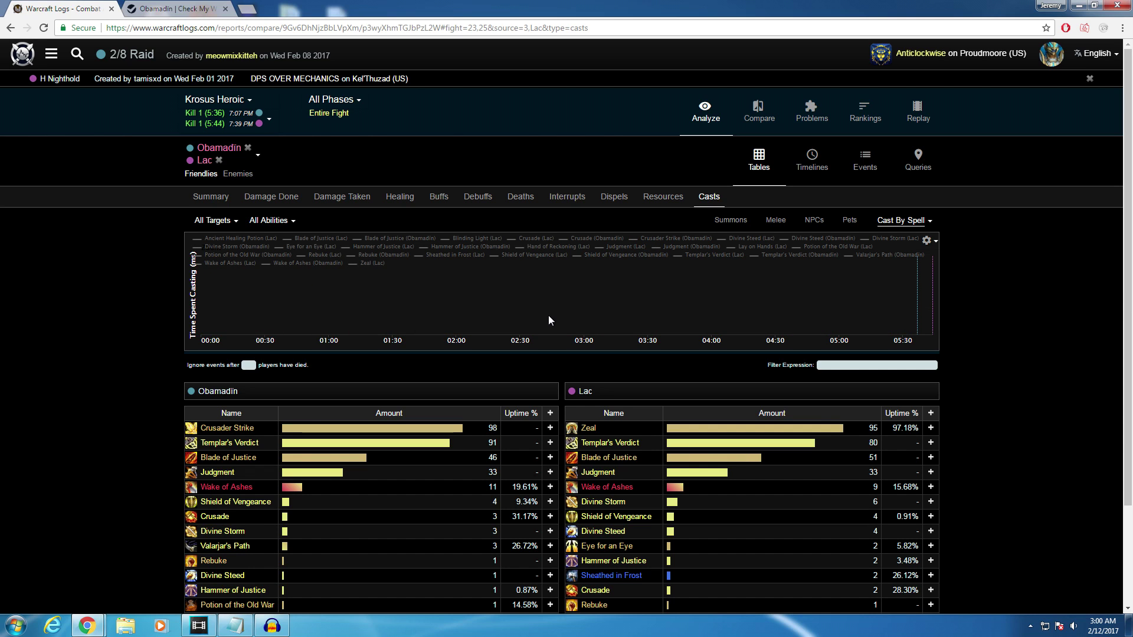
click(271, 196)
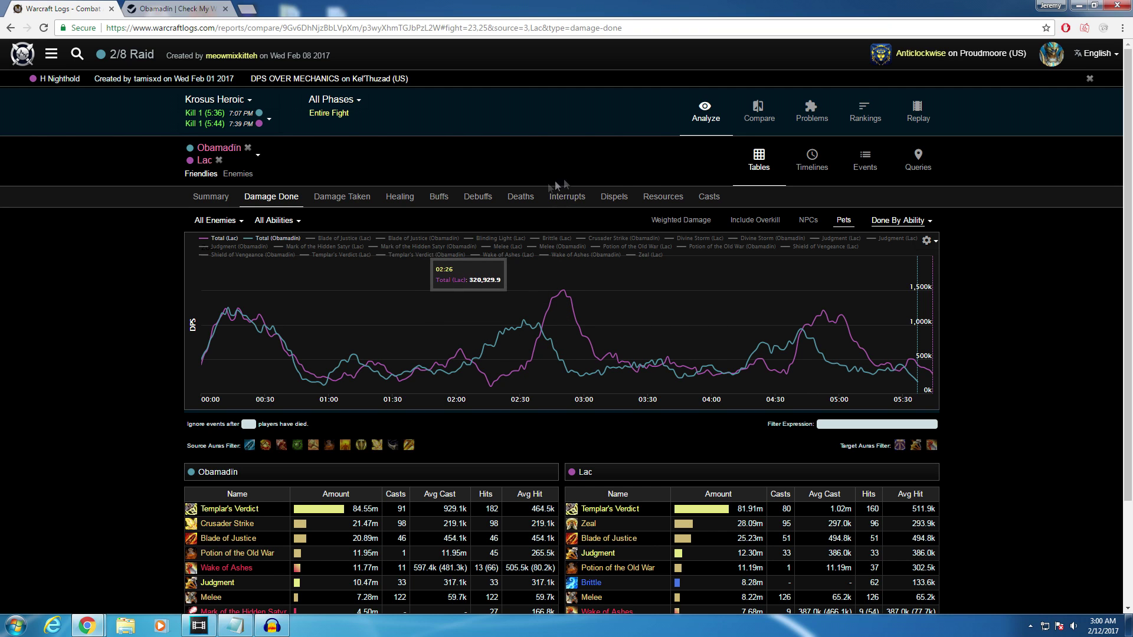
Graph only the other player's Crusade casts, and check that player's Crusade buff stacks over the fight.
click(709, 197)
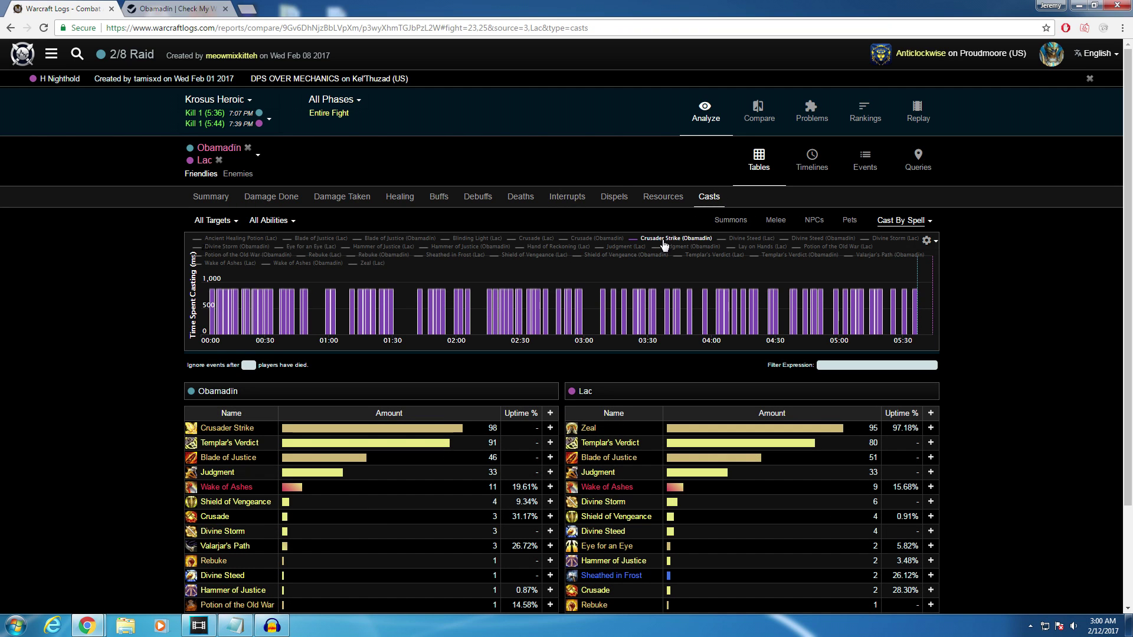
click(549, 239)
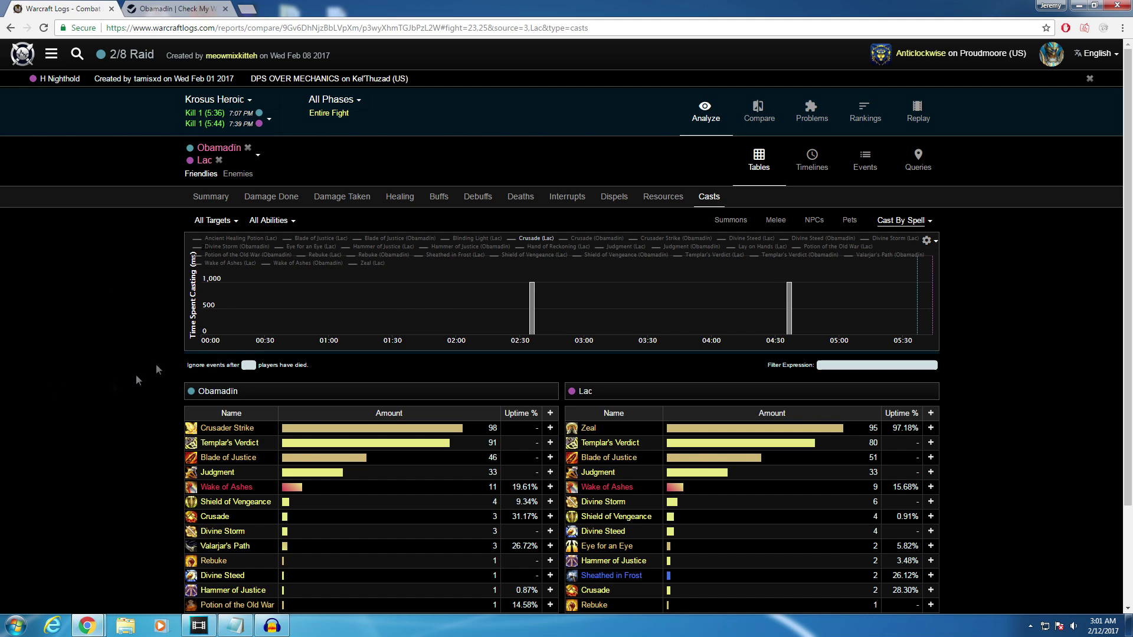
click(444, 202)
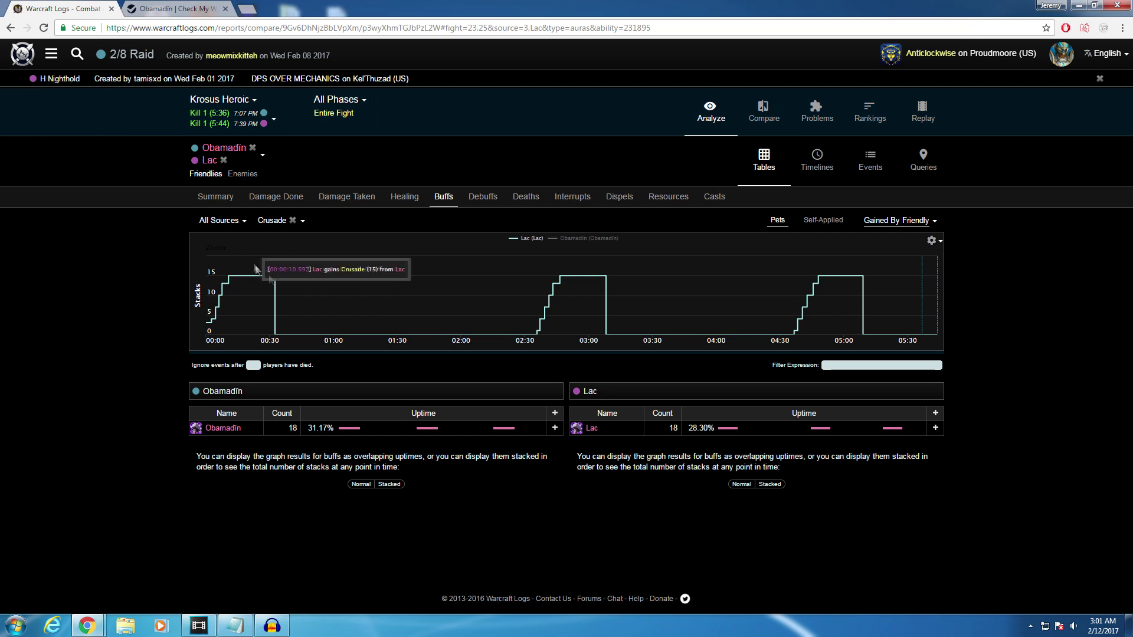
Return to Casts, replace Crusader Strike with both players' Crusade casts on the graph, and compare their timings.
click(711, 198)
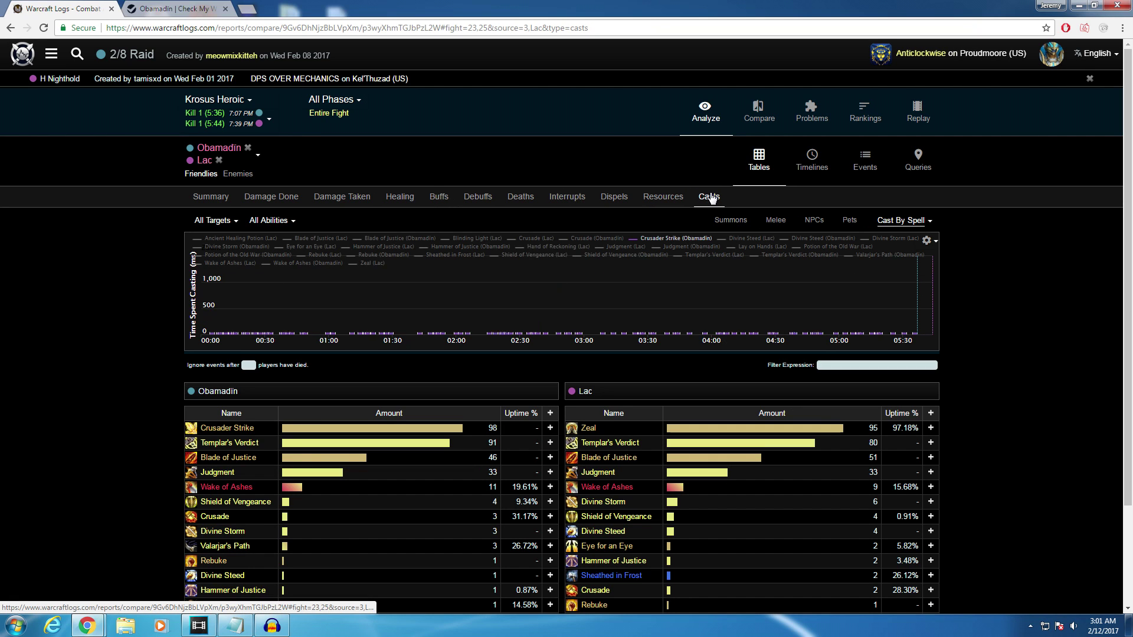
click(671, 238)
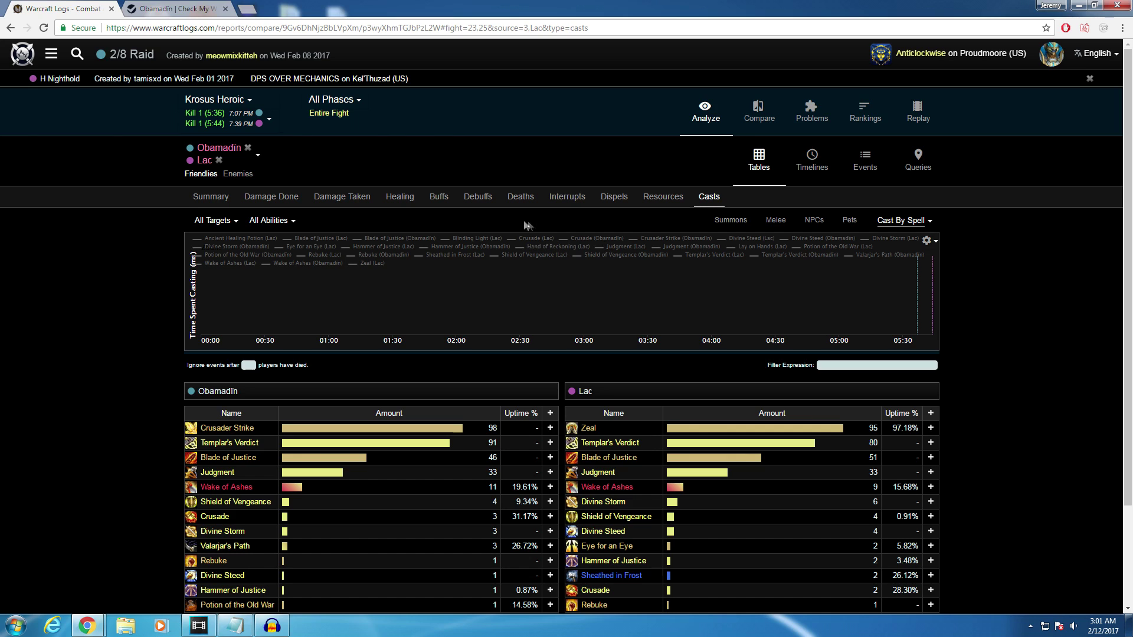
click(540, 239)
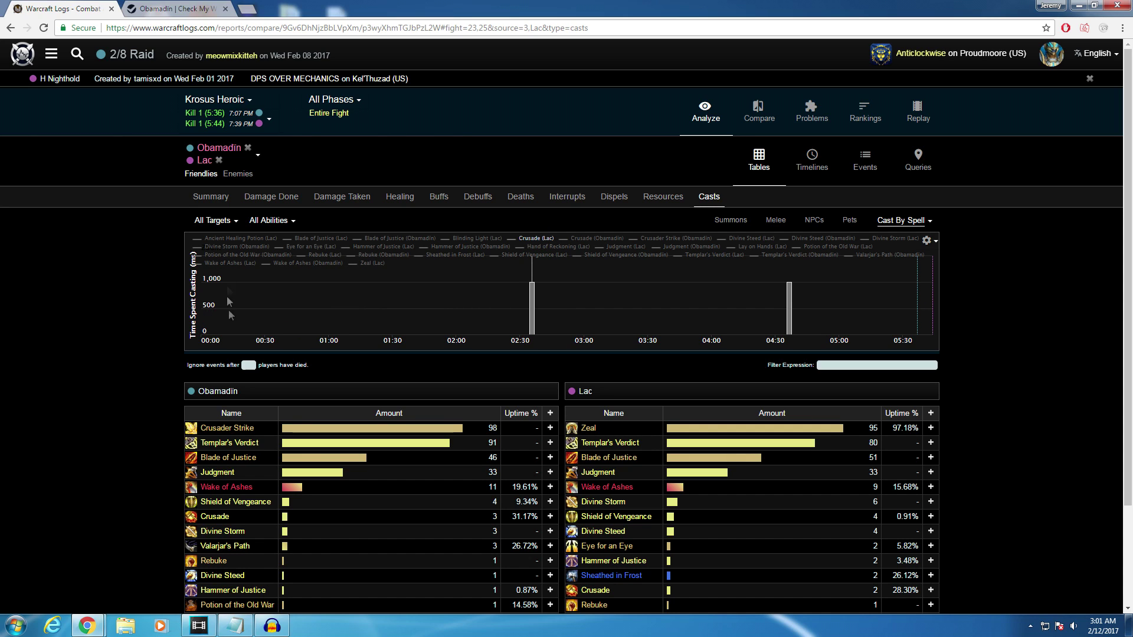
click(598, 239)
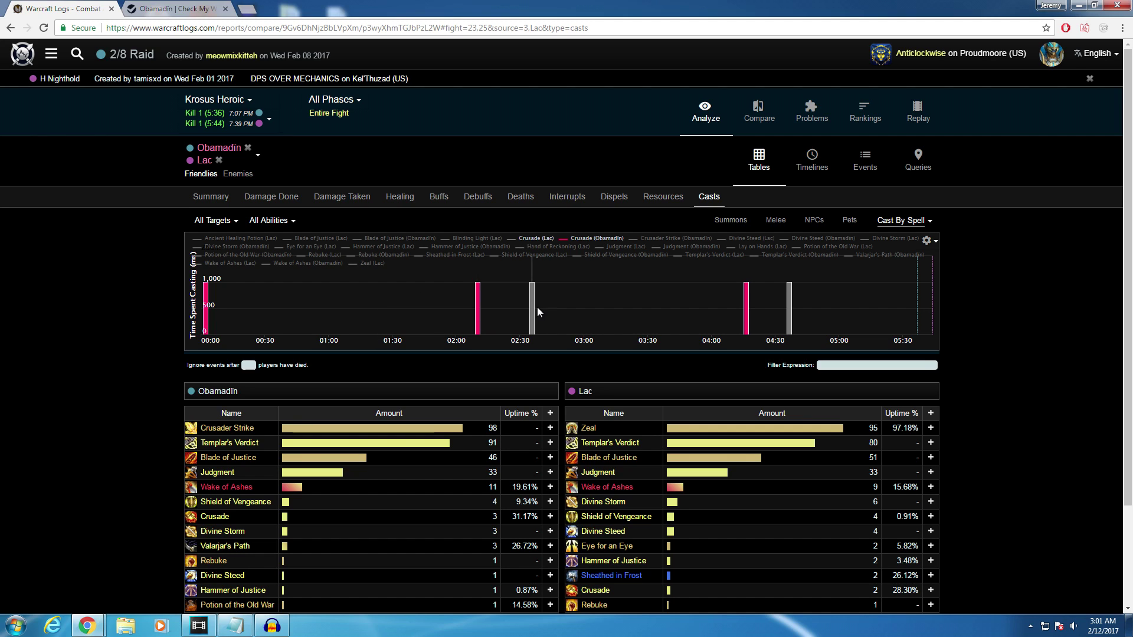
mouse_move(531, 320)
mouse_move(554, 300)
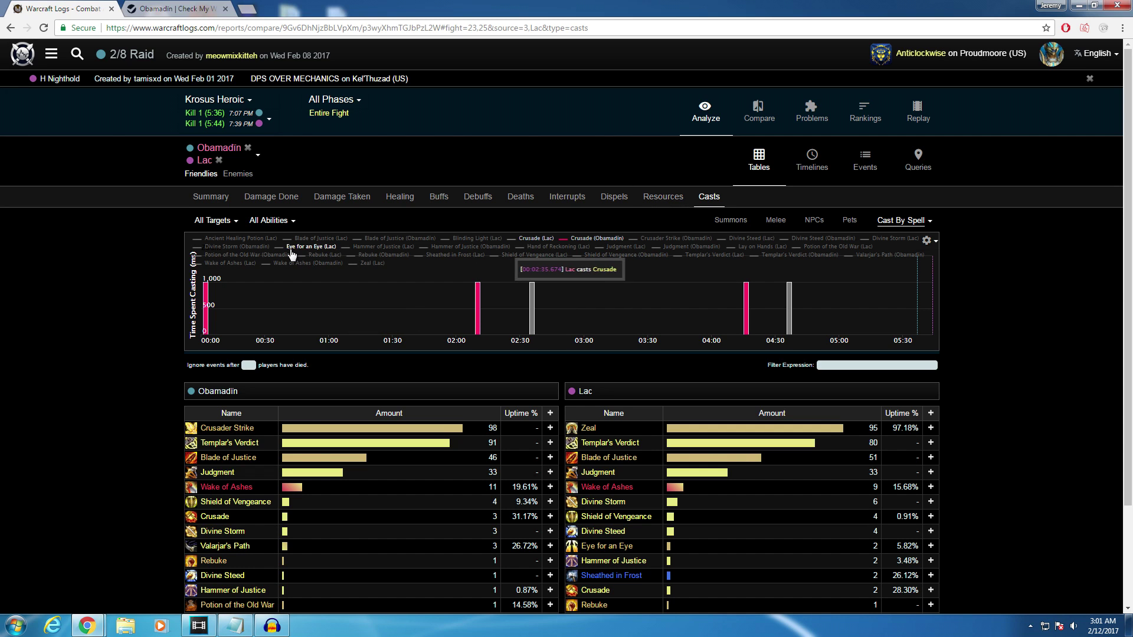
Compare both players' Damage Done curves, and graph both players' Crusade casts again to examine the cast times.
click(291, 197)
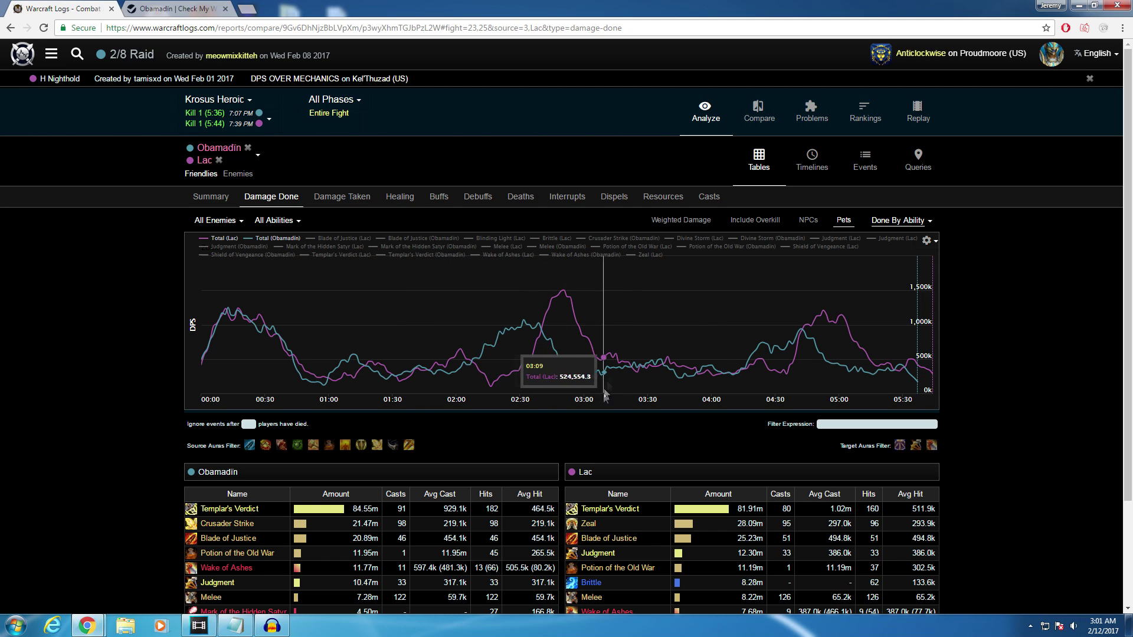
click(713, 197)
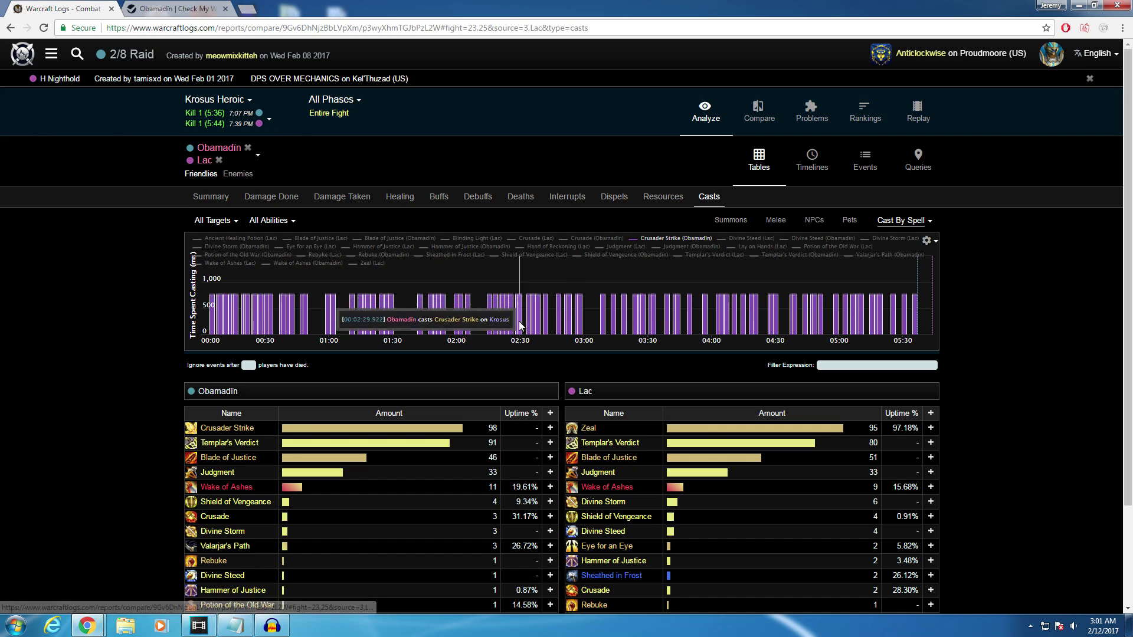
click(612, 239)
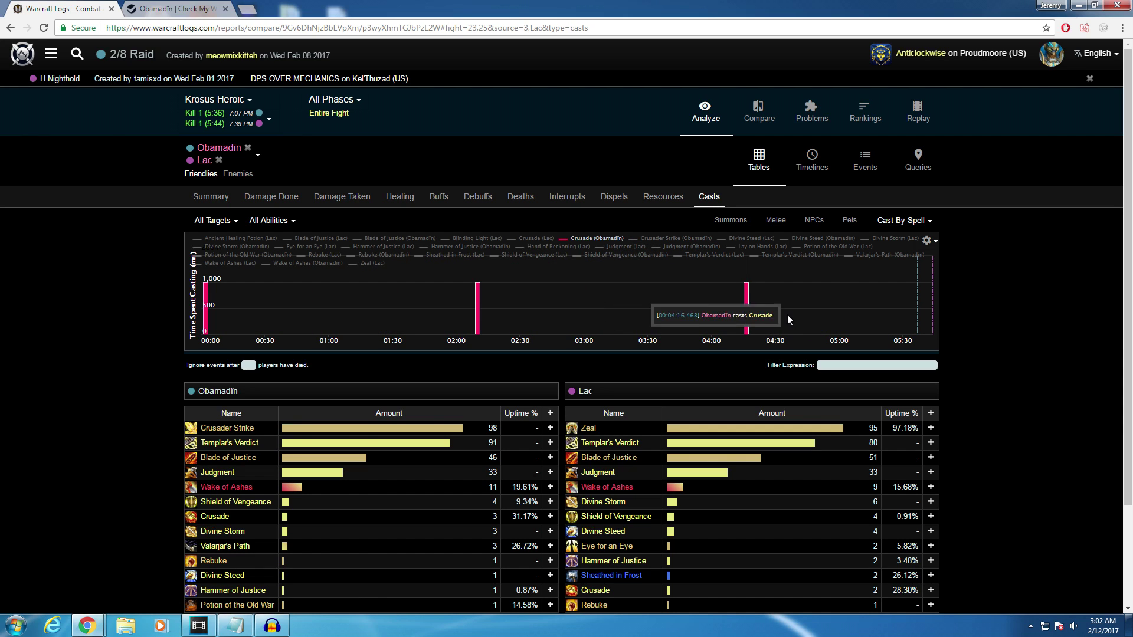
click(538, 238)
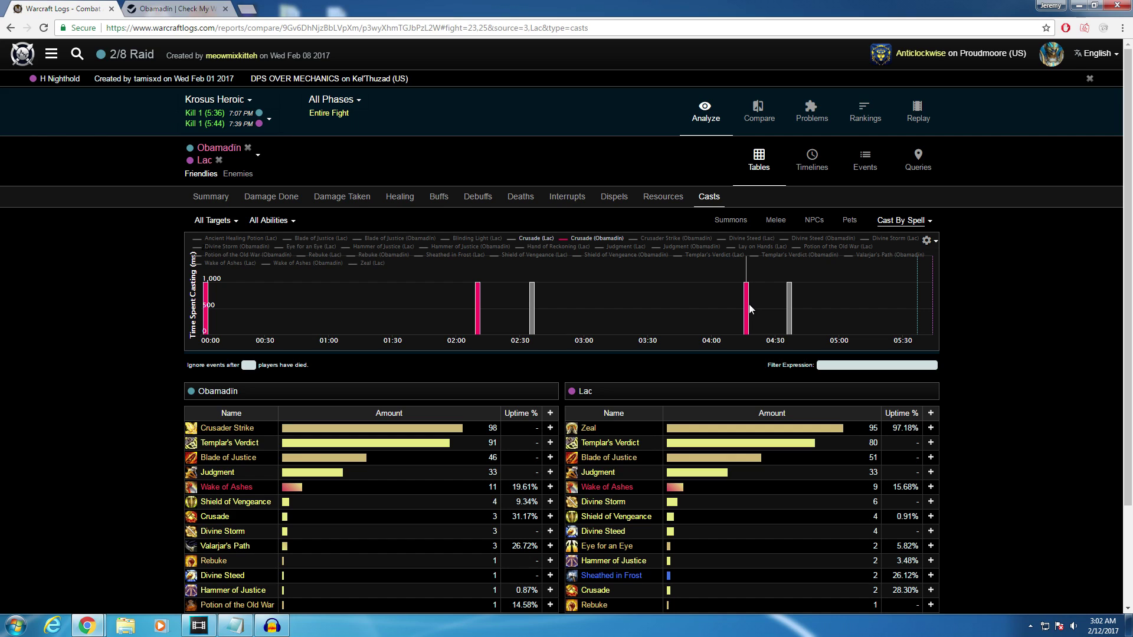
Hide both players' Crusade casts and zoom the Casts graph to about the first 32 seconds of the fight.
click(536, 238)
click(597, 238)
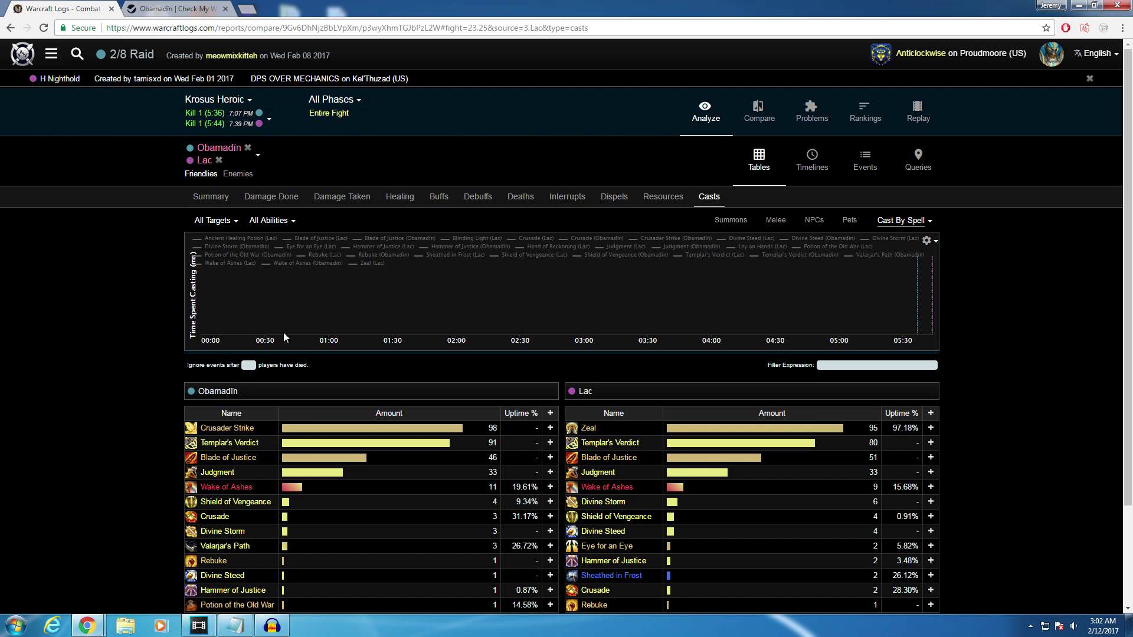
drag(270, 334, 59, 328)
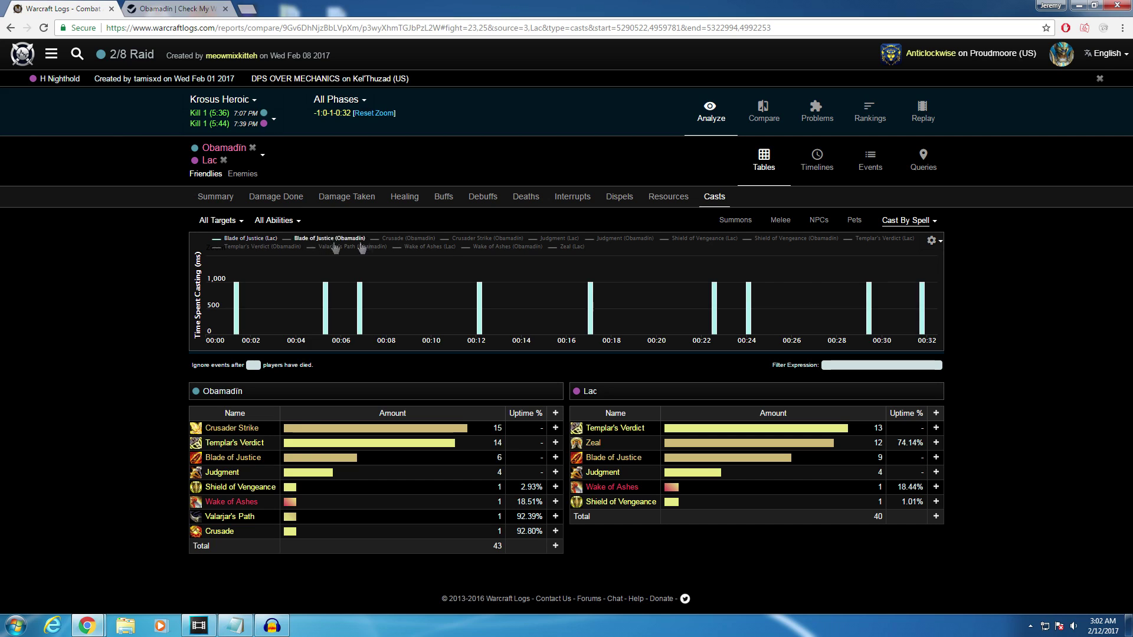
Add the other player's Judgment, Shield of Vengeance, Templar's Verdict, Wake of Ashes and Zeal casts to the graph, and examine the opener's cast order.
click(553, 239)
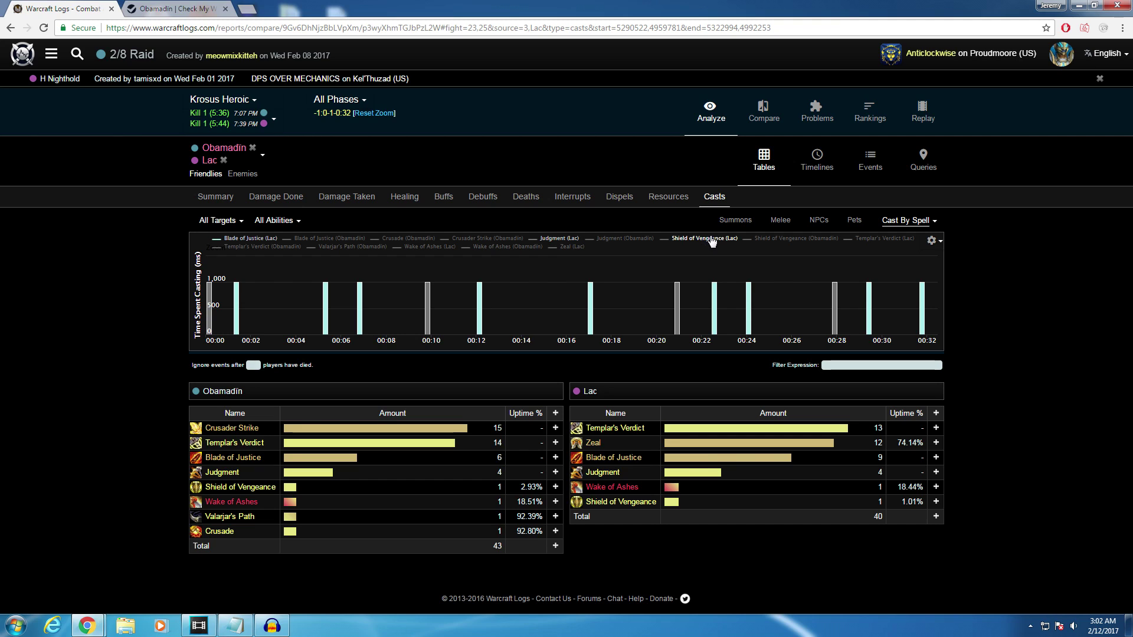
click(735, 239)
click(890, 241)
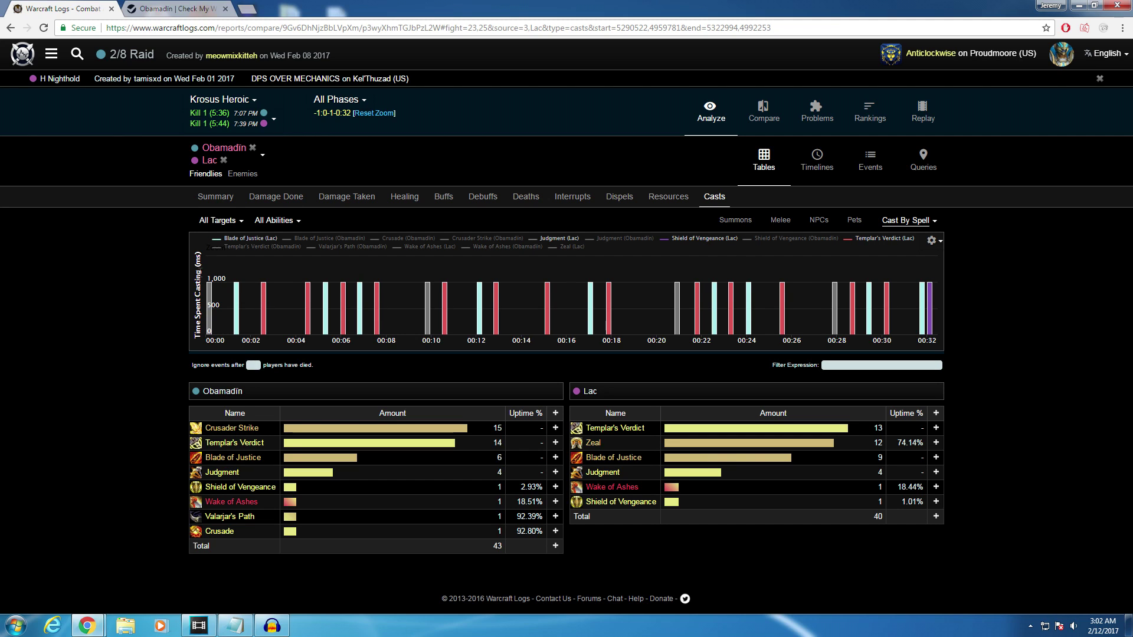
click(423, 247)
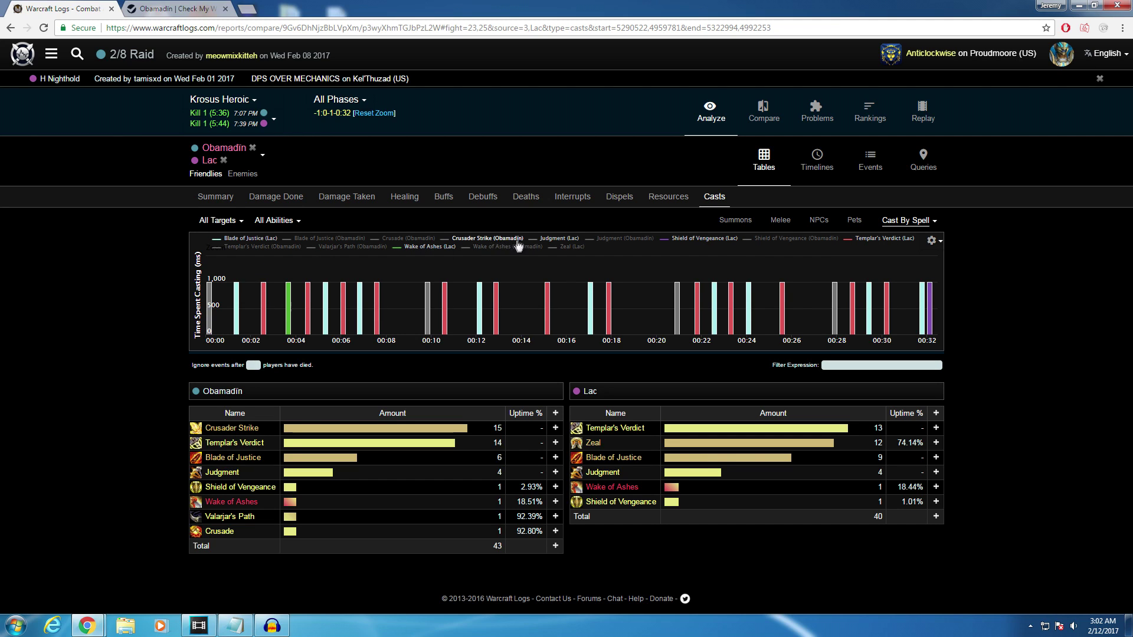
click(566, 247)
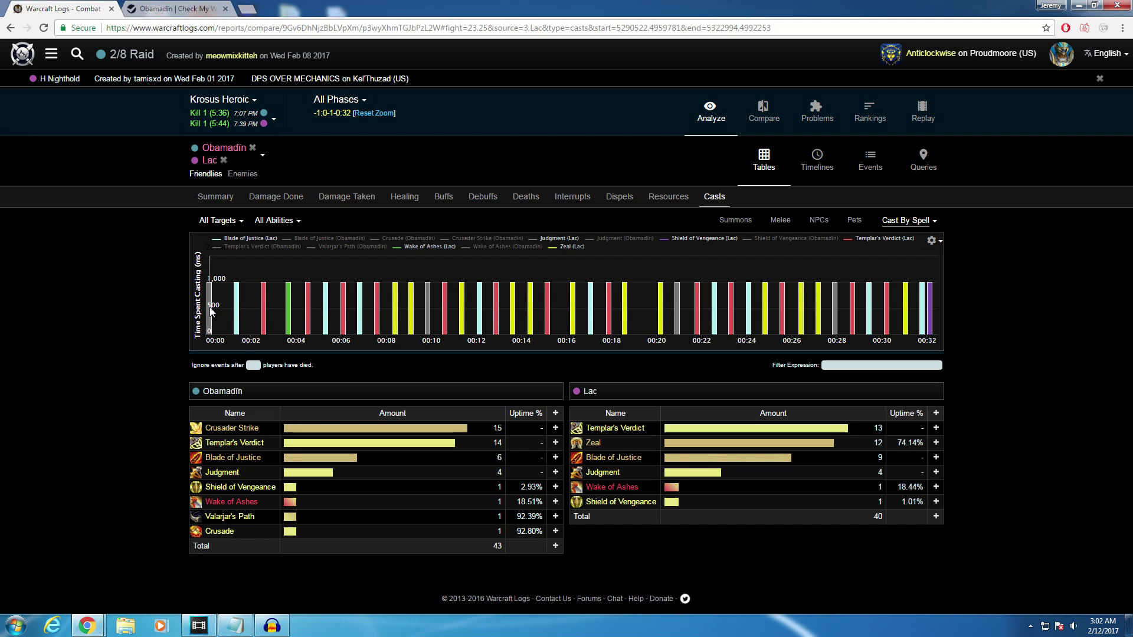
mouse_move(210, 307)
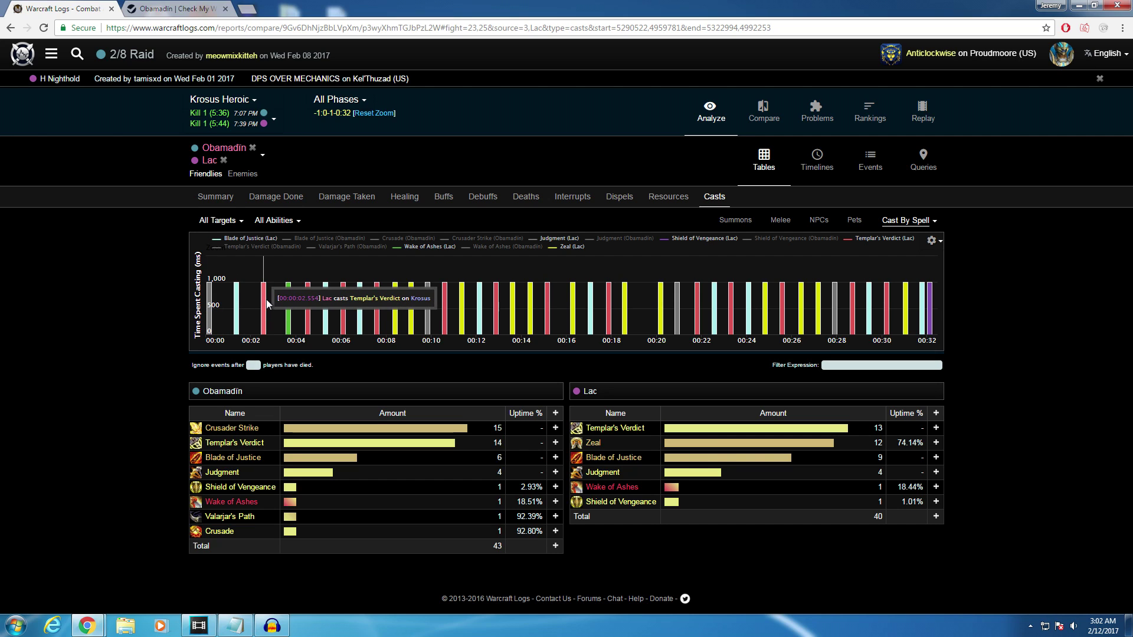
mouse_move(311, 320)
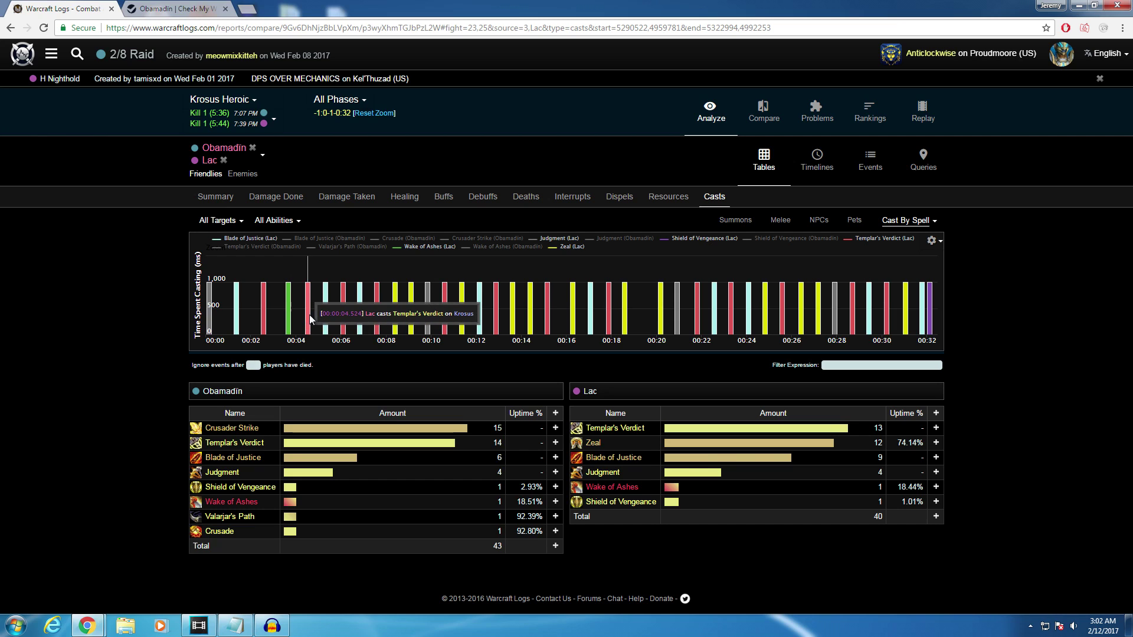
mouse_move(363, 334)
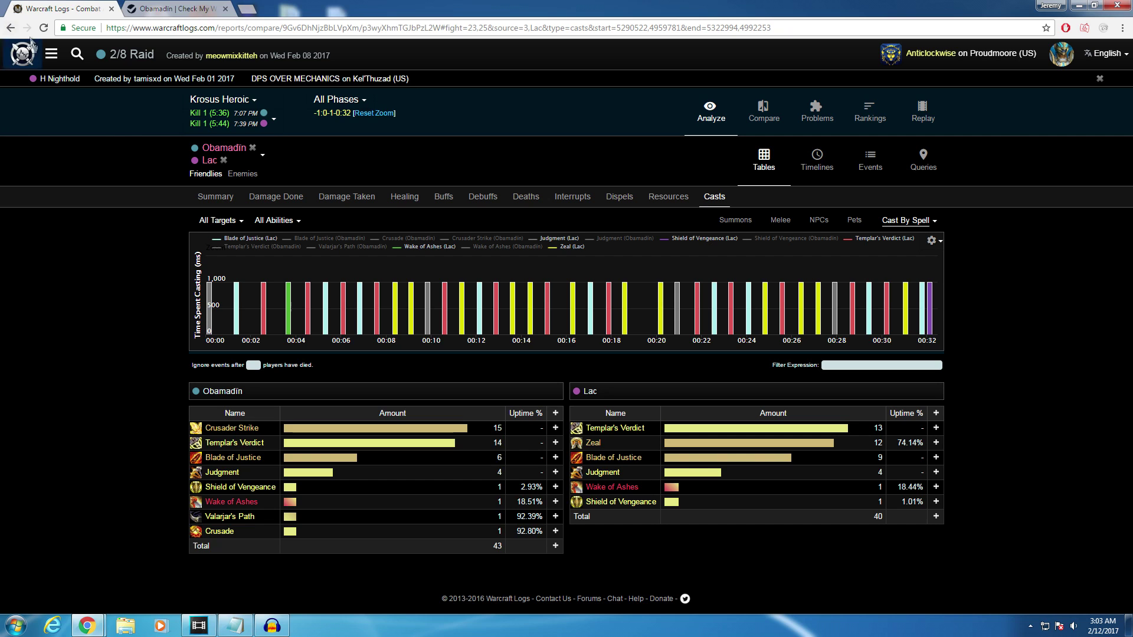
Return to the entire fight, hide the other player's Shield of Vengeance and Judgment casts, and zoom the graph to 2:35-3:27.
click(10, 28)
click(539, 256)
click(647, 247)
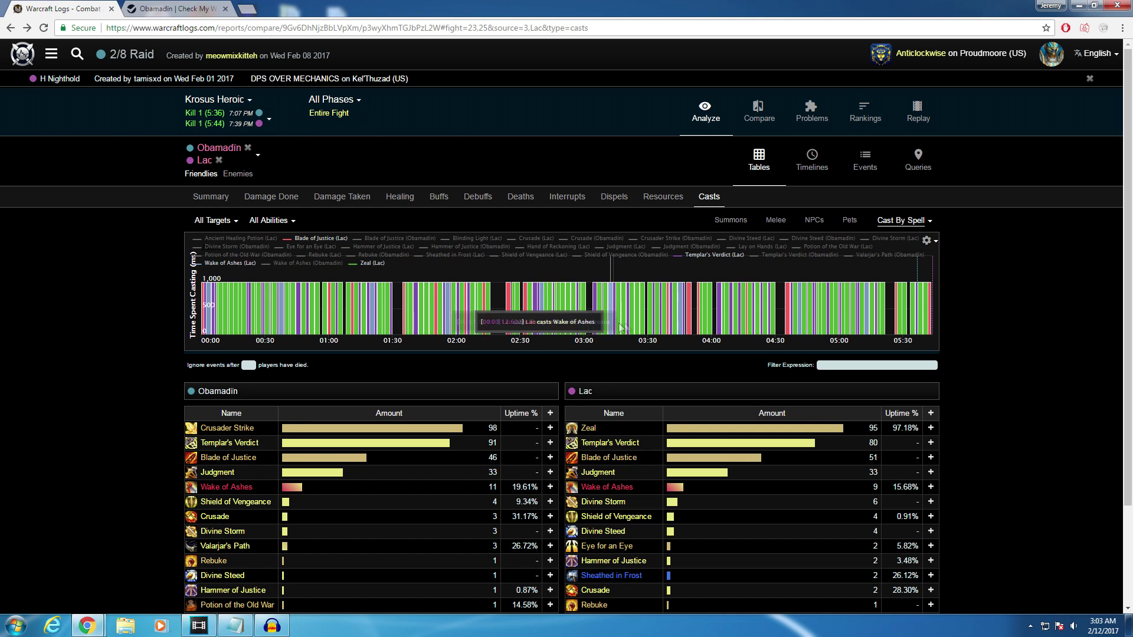
drag(532, 271, 642, 275)
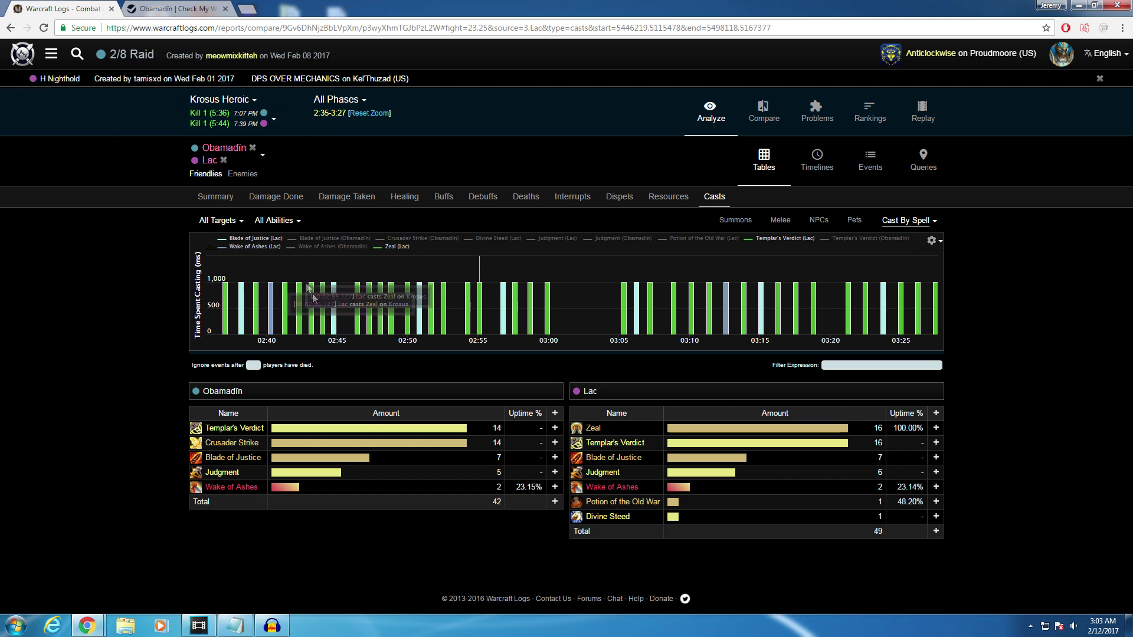
Back in the entire fight, graph only the other player's Wake of Ashes and Crusade casts, and zoom to 2:33-3:10 around the first Crusade.
key(alt+Left)
click(371, 263)
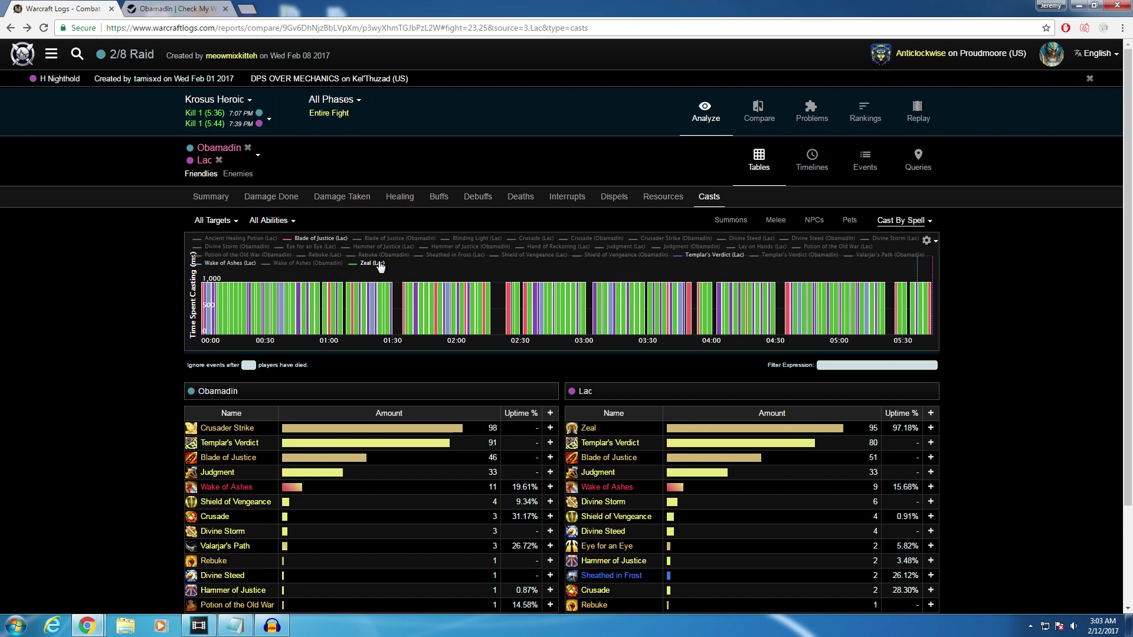
click(699, 256)
click(319, 240)
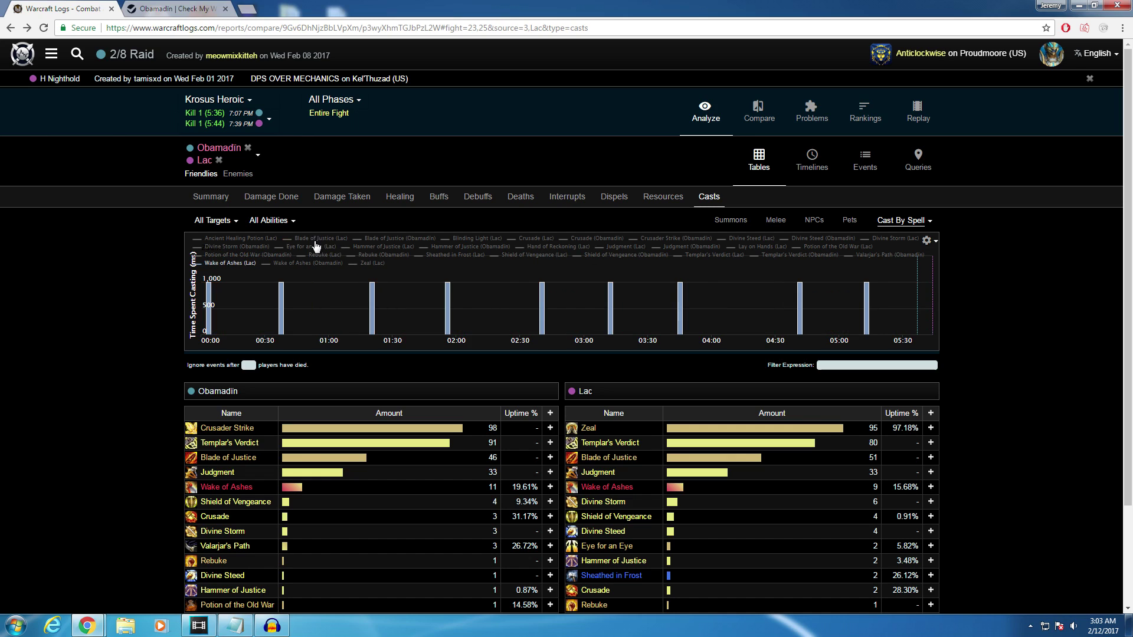
click(545, 246)
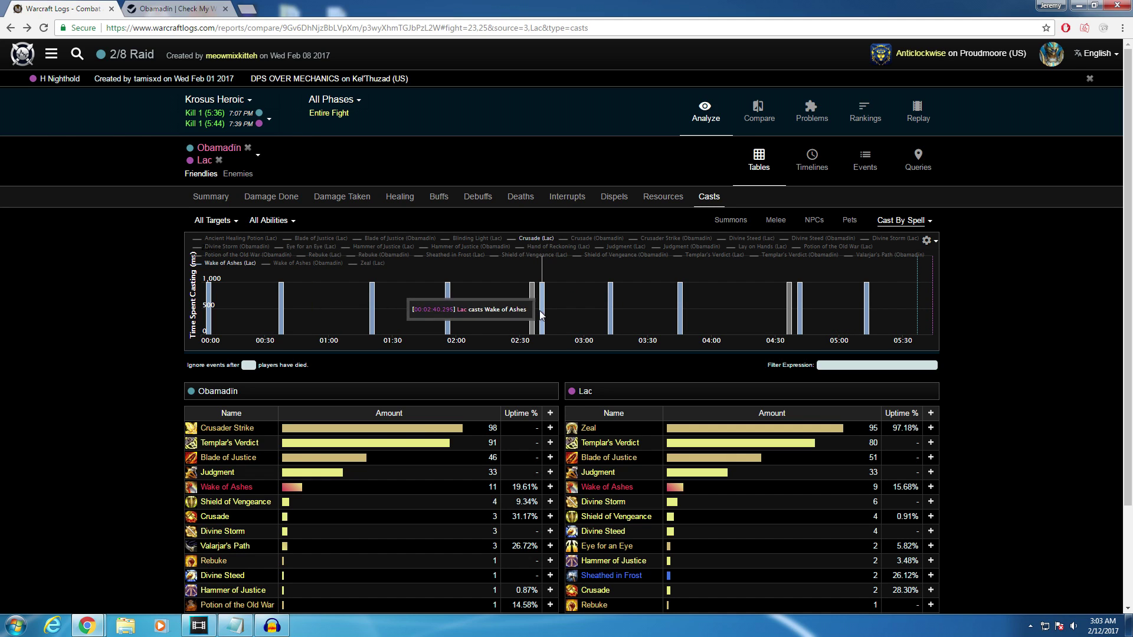
drag(573, 323, 606, 320)
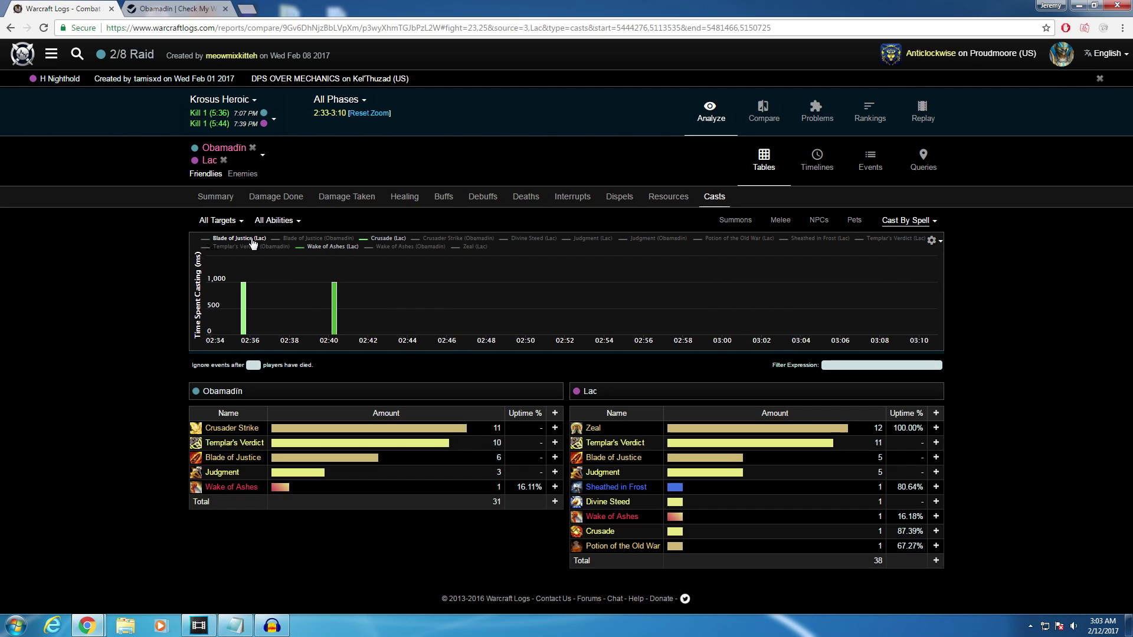
Add the other player's Blade of Justice, Zeal, Potion of the Old War, Sheathed in Frost and Templar's Verdict casts to the 2:33-3:10 graph.
click(234, 239)
click(470, 248)
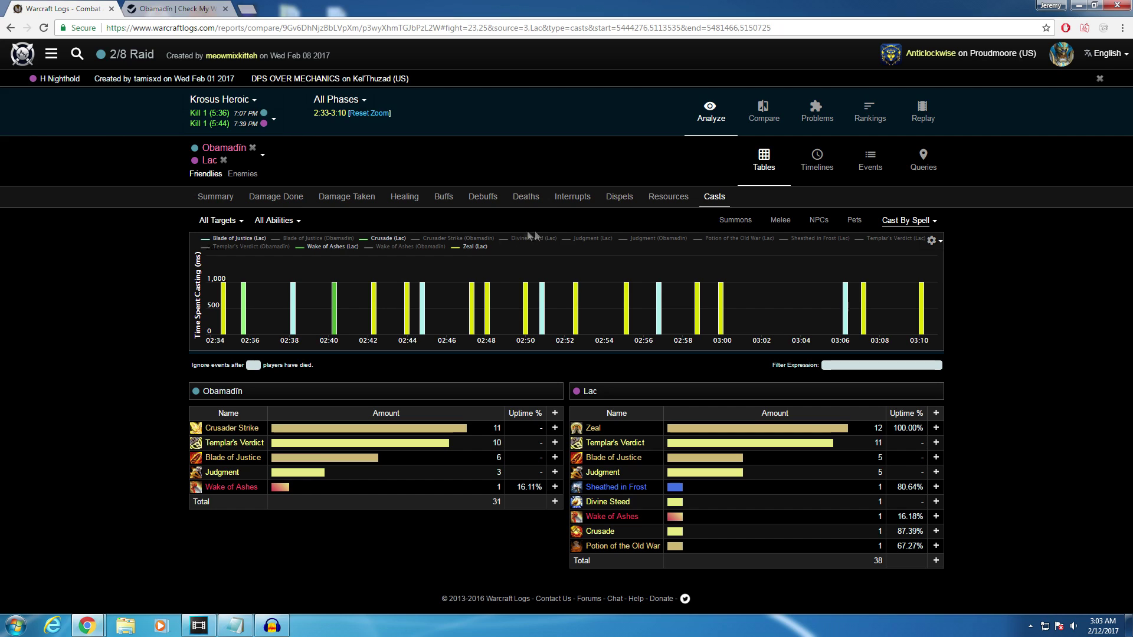
click(553, 239)
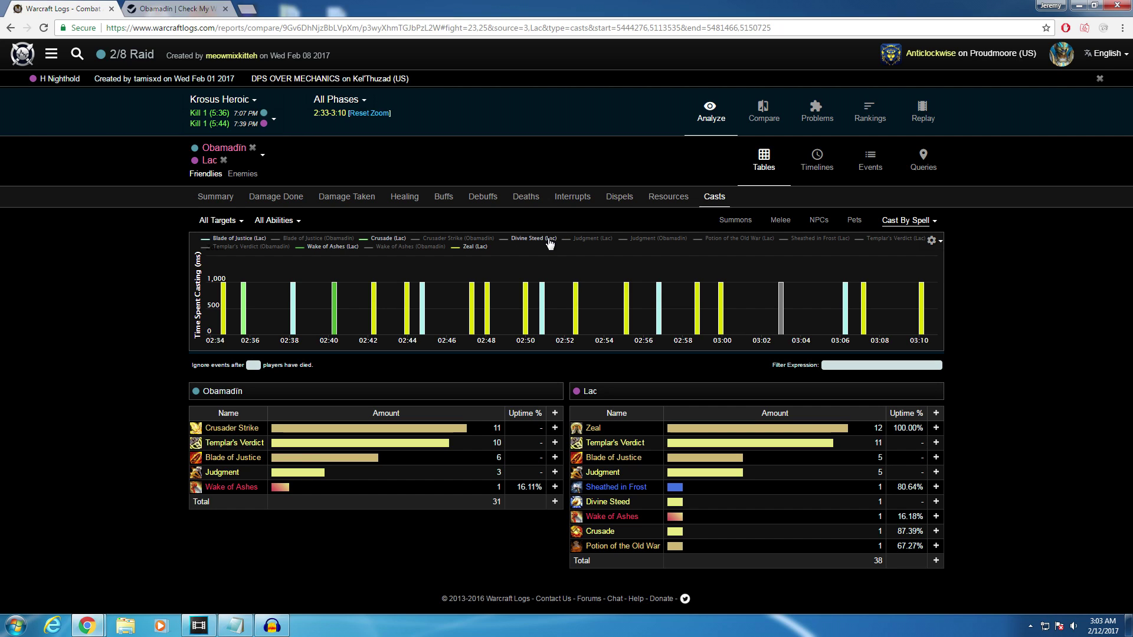
click(549, 240)
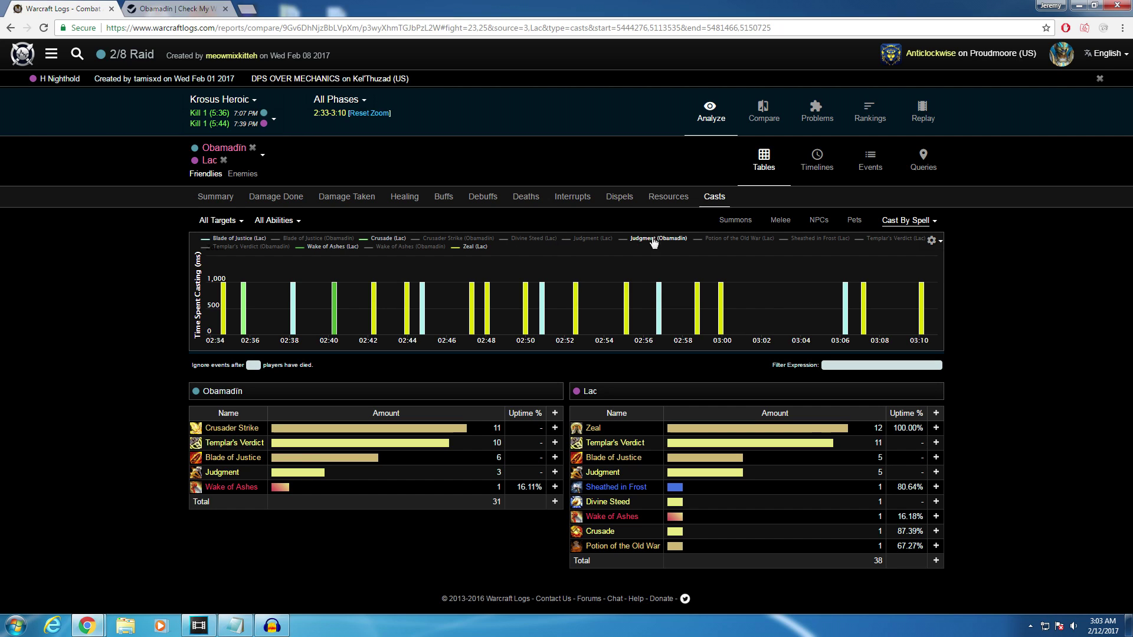
click(765, 239)
click(825, 240)
click(891, 239)
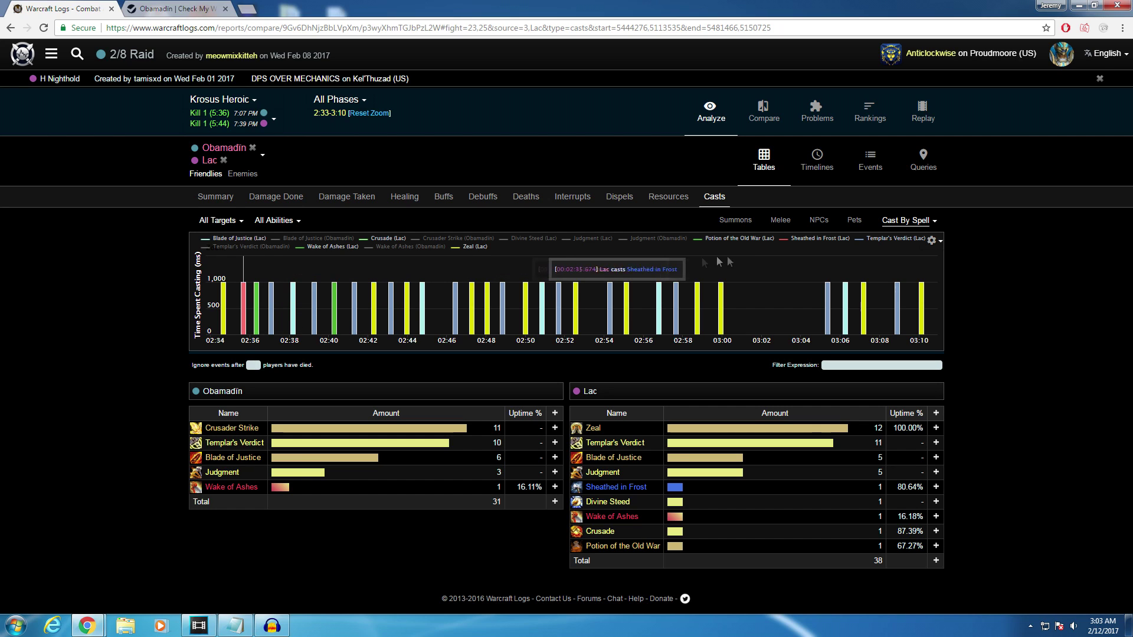
Hide the other player's Sheathed in Frost cast, examine the casts around Crusade, and add that player's Divine Steed and Judgment casts.
click(829, 239)
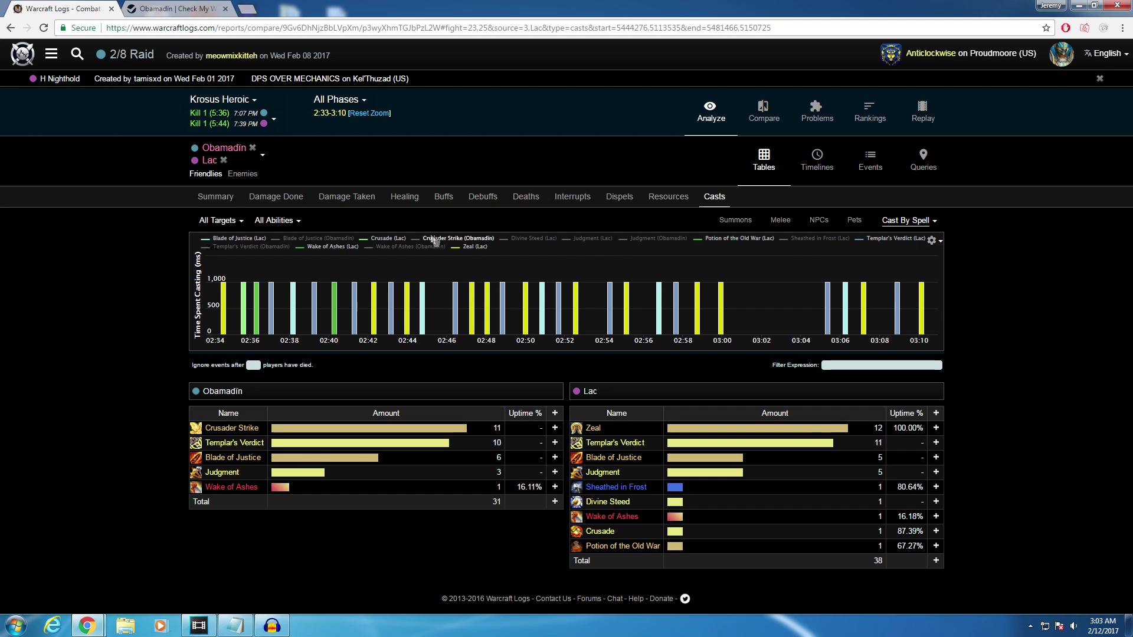
click(397, 240)
click(397, 241)
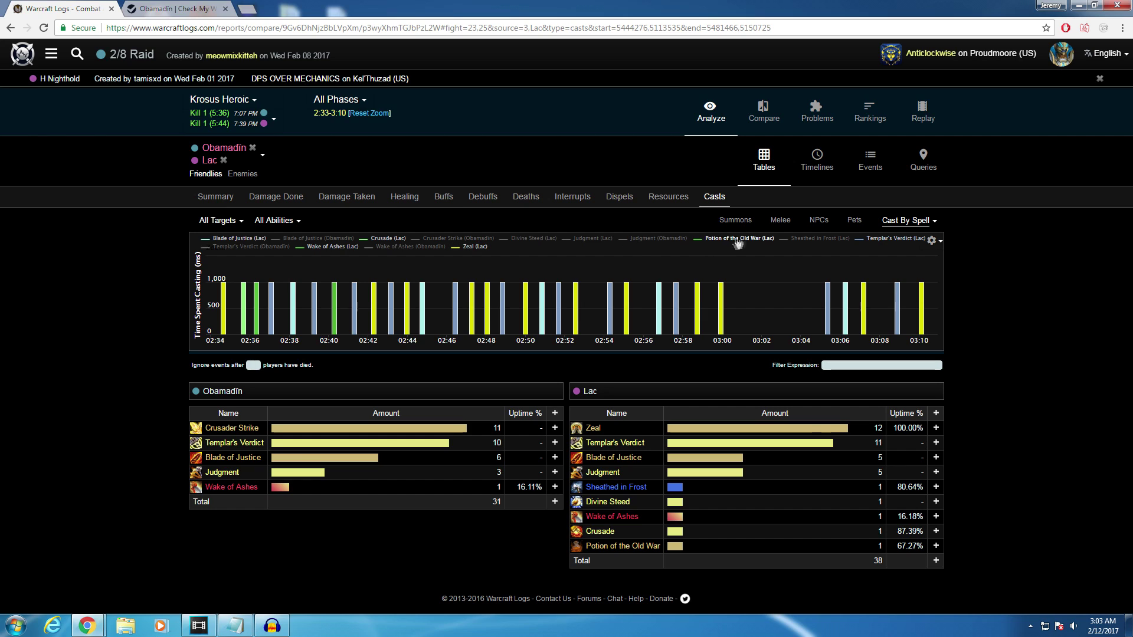
mouse_move(247, 311)
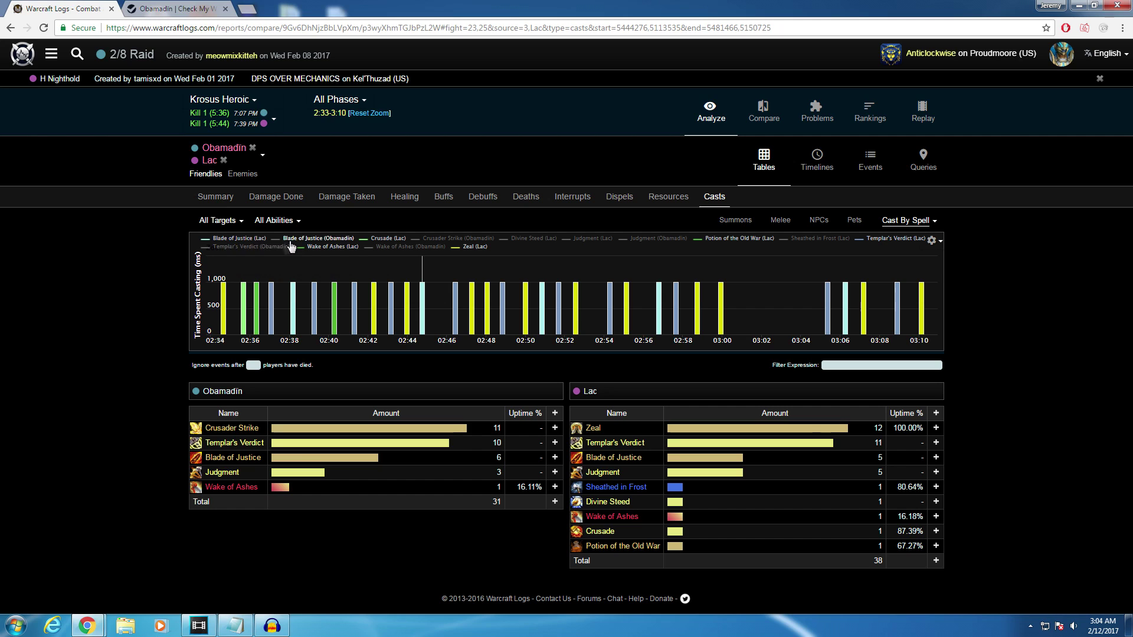
click(541, 239)
click(593, 238)
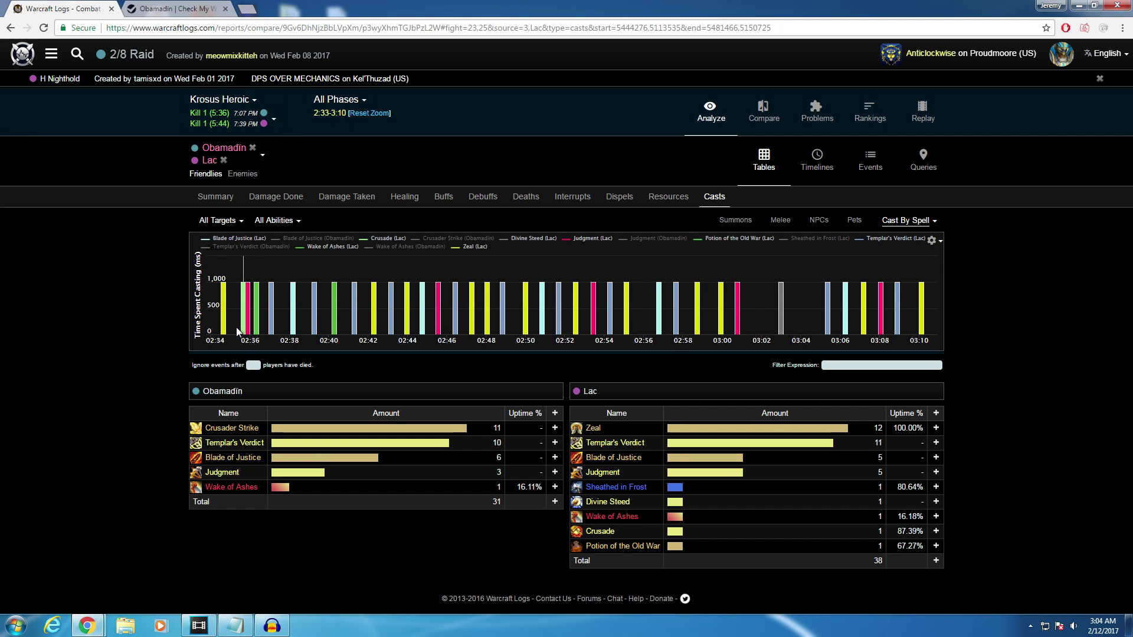
Hide all of the other player's displayed casts so the Casts graph is empty.
click(246, 238)
click(332, 247)
click(381, 240)
click(476, 246)
click(533, 239)
click(593, 239)
click(726, 239)
click(894, 239)
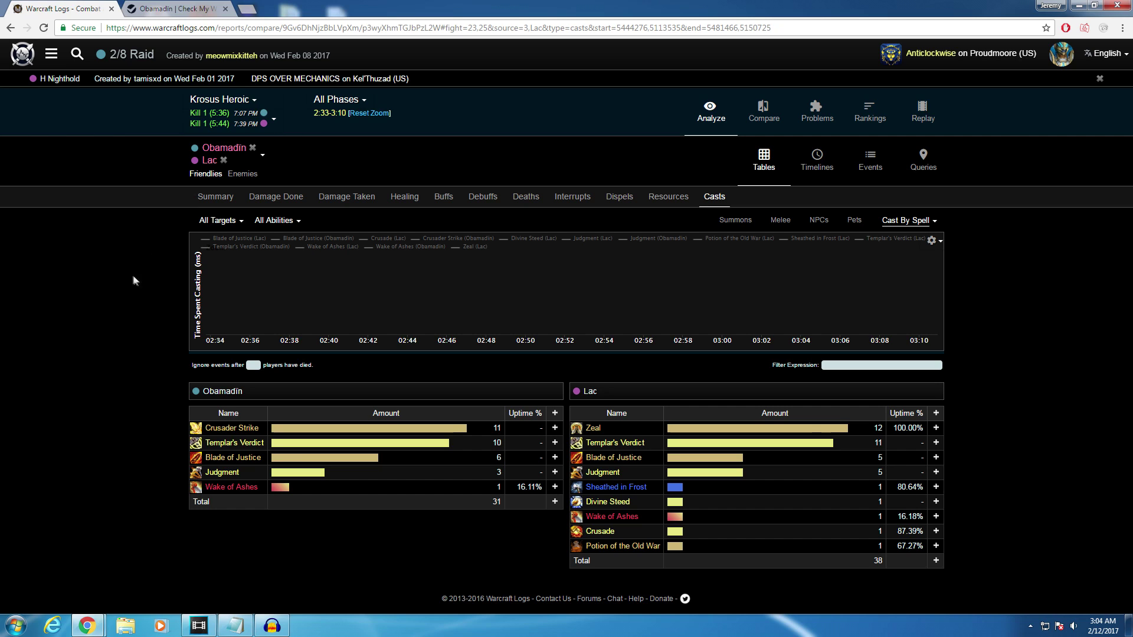
Return to the entire fight, graph the reviewed paladin's Crusade casts, and zoom to 2:07-2:37 around the second one.
key(alt+Left)
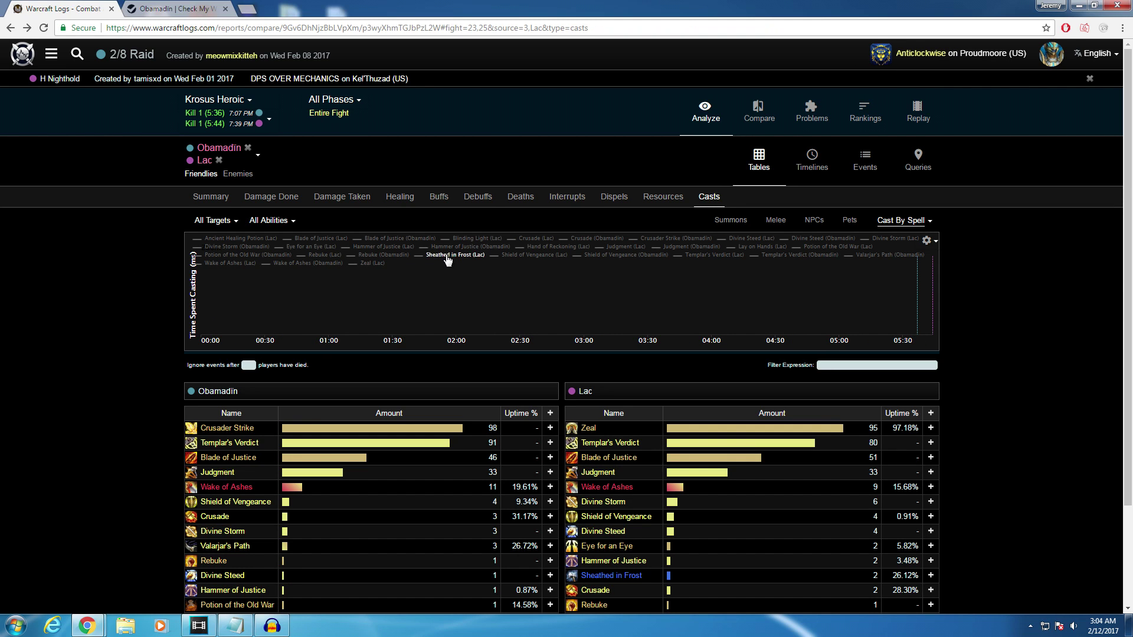
click(595, 238)
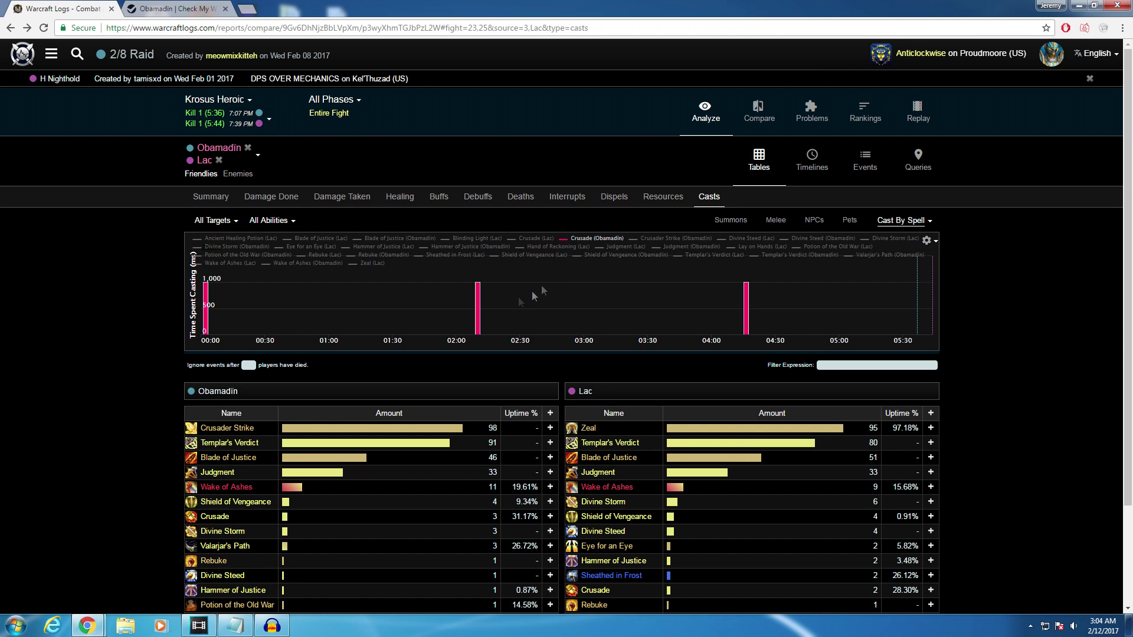
drag(471, 328, 536, 326)
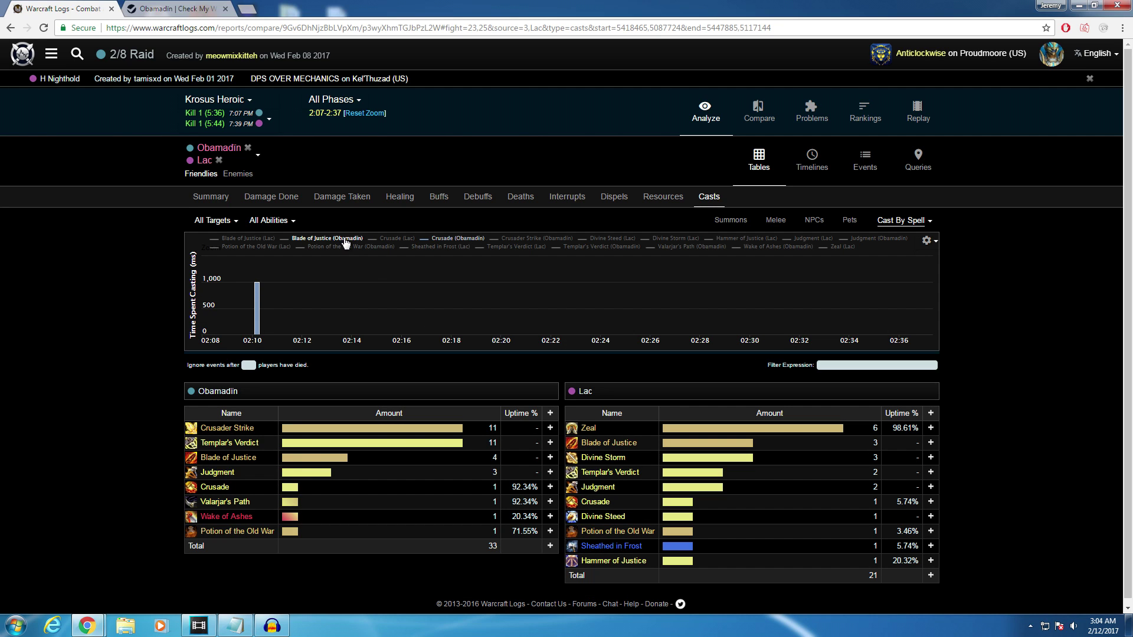
Add the reviewed paladin's Blade of Justice, Potion of the Old War, Crusader Strike, Templar's Verdict, Valarjar's Path, Wake of Ashes and Judgment casts to the graph.
click(343, 240)
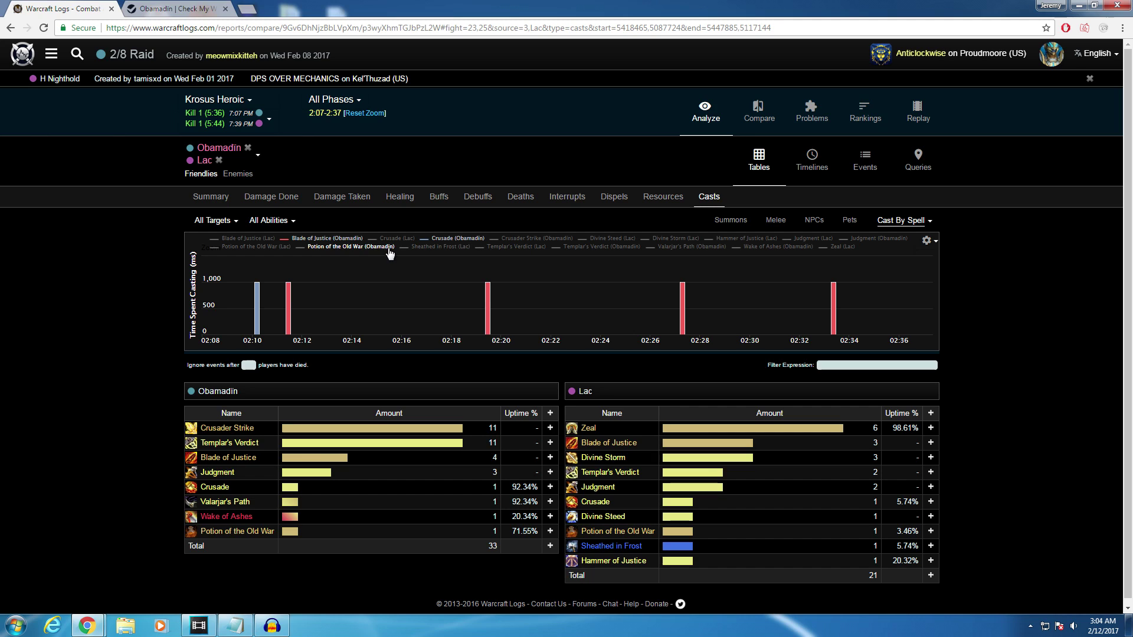
click(360, 247)
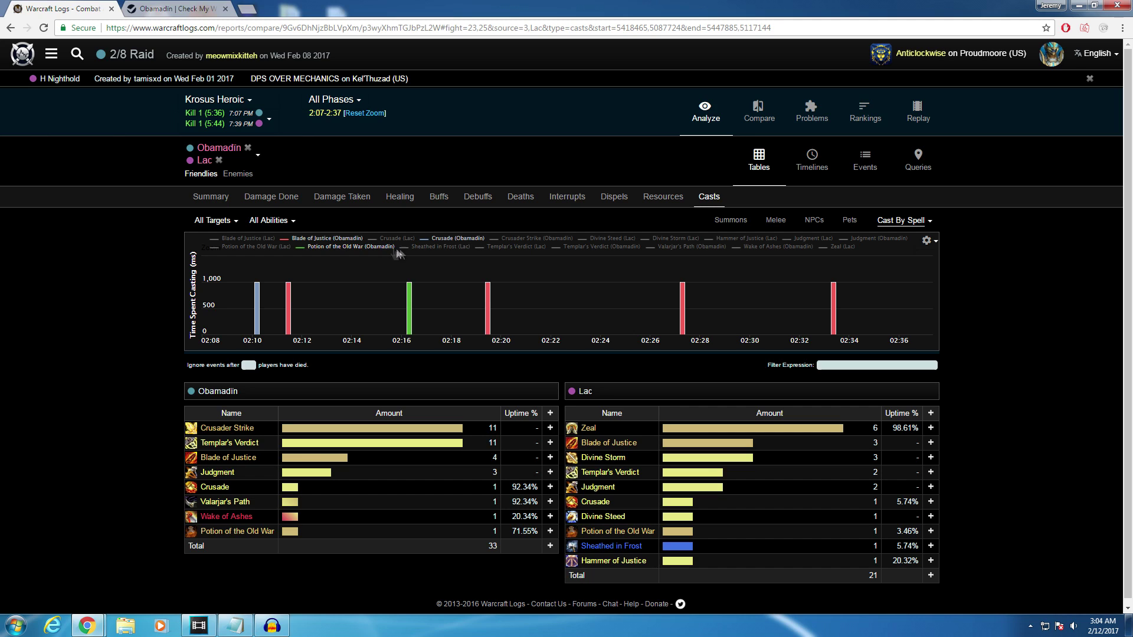
click(547, 238)
click(590, 246)
click(690, 248)
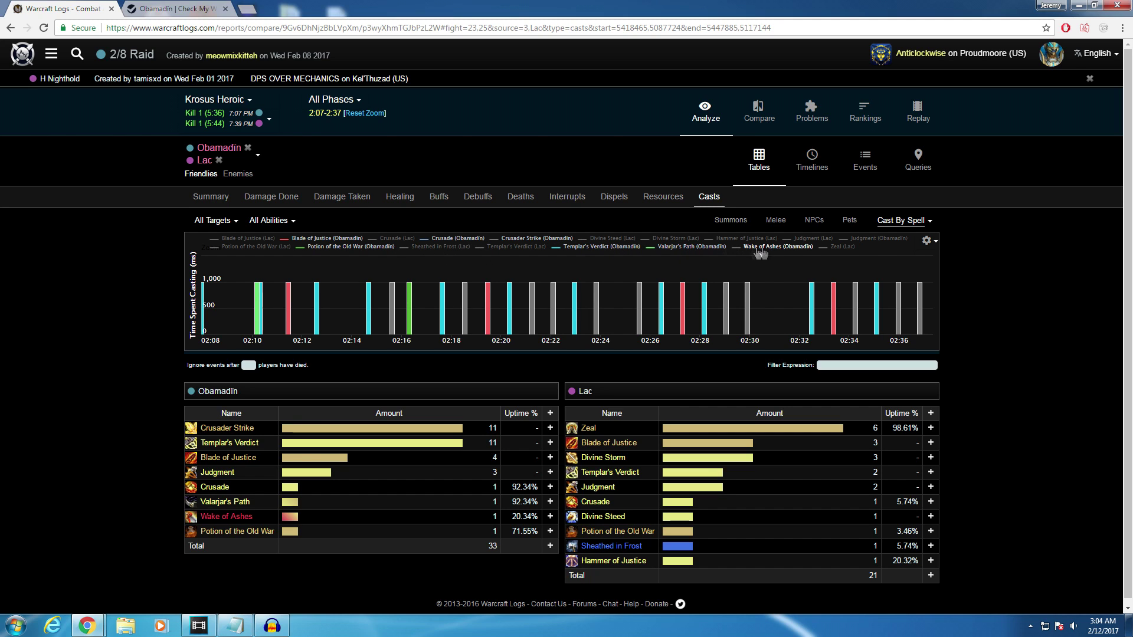
click(777, 247)
click(857, 240)
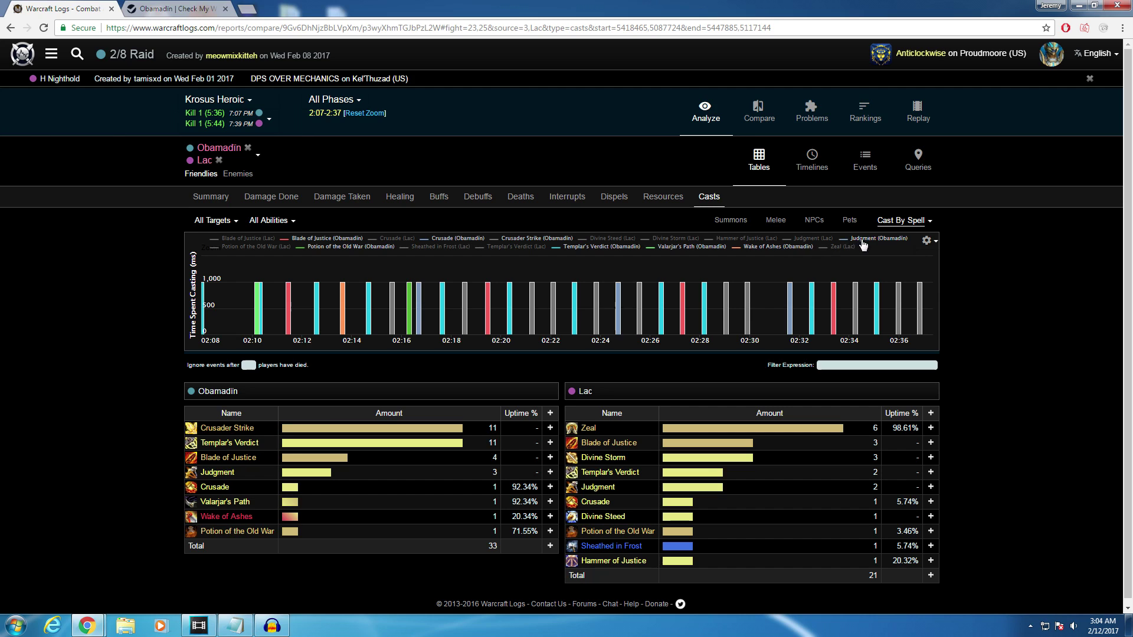
click(451, 238)
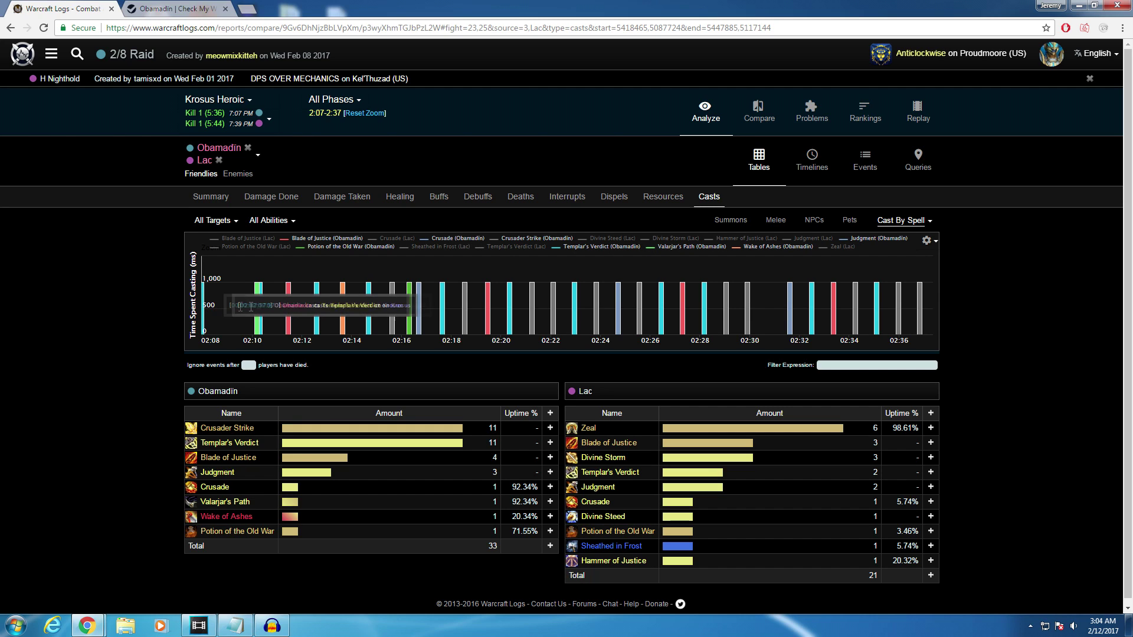